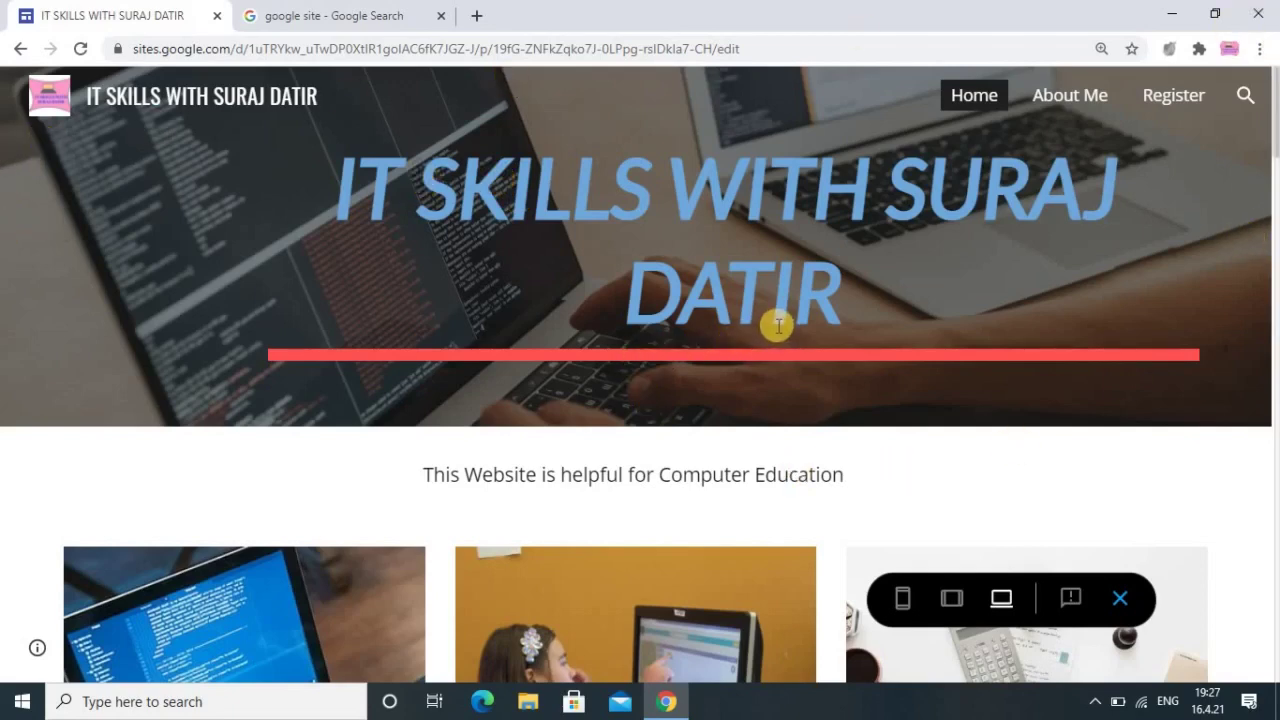
# Examine the example site's Home page from the header banner through the image and video sections down to the contact details.
pyautogui.scroll(-4, 778, 325)
pyautogui.scroll(4, 777, 323)
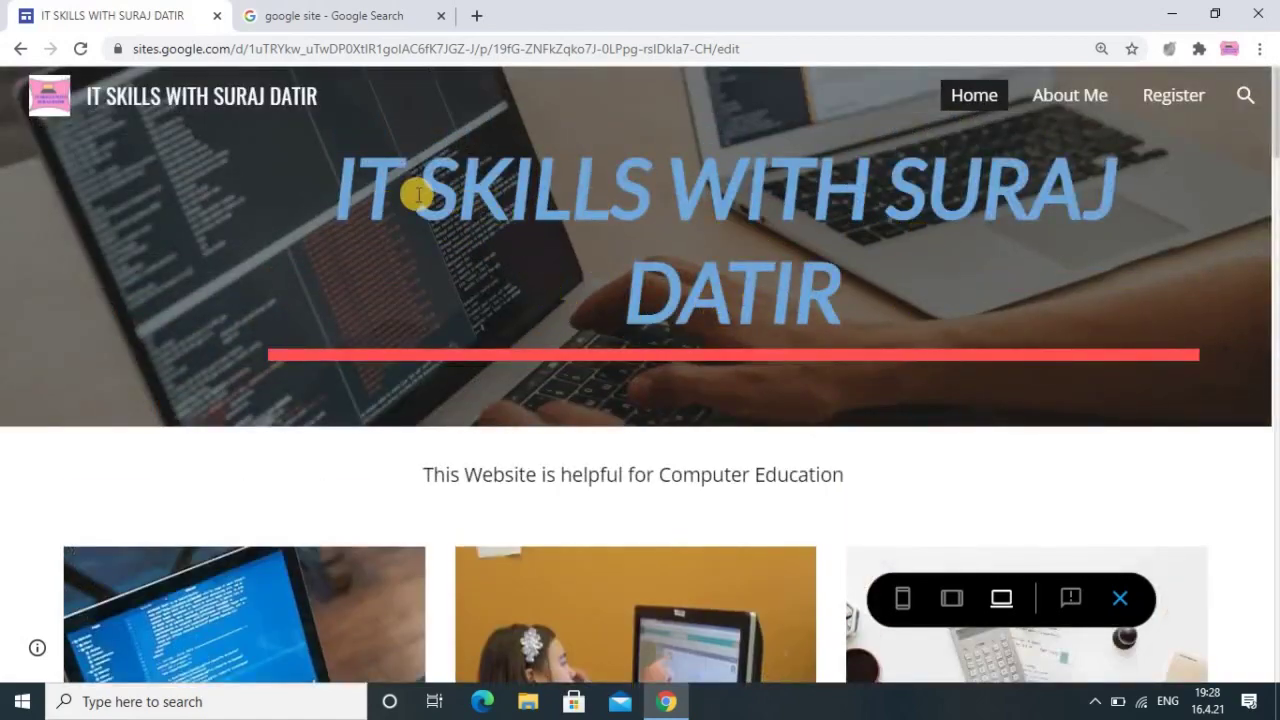
pyautogui.scroll(-3, 879, 311)
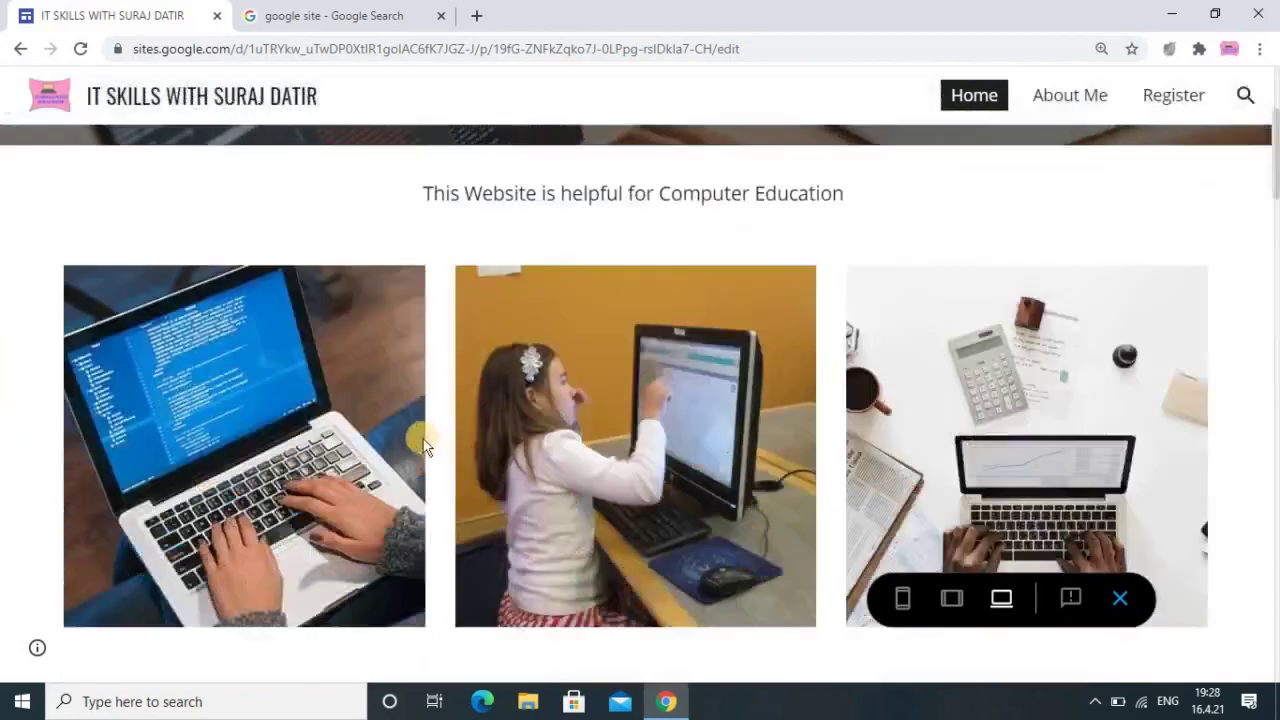
pyautogui.scroll(-1, 790, 415)
pyautogui.scroll(-1, 784, 414)
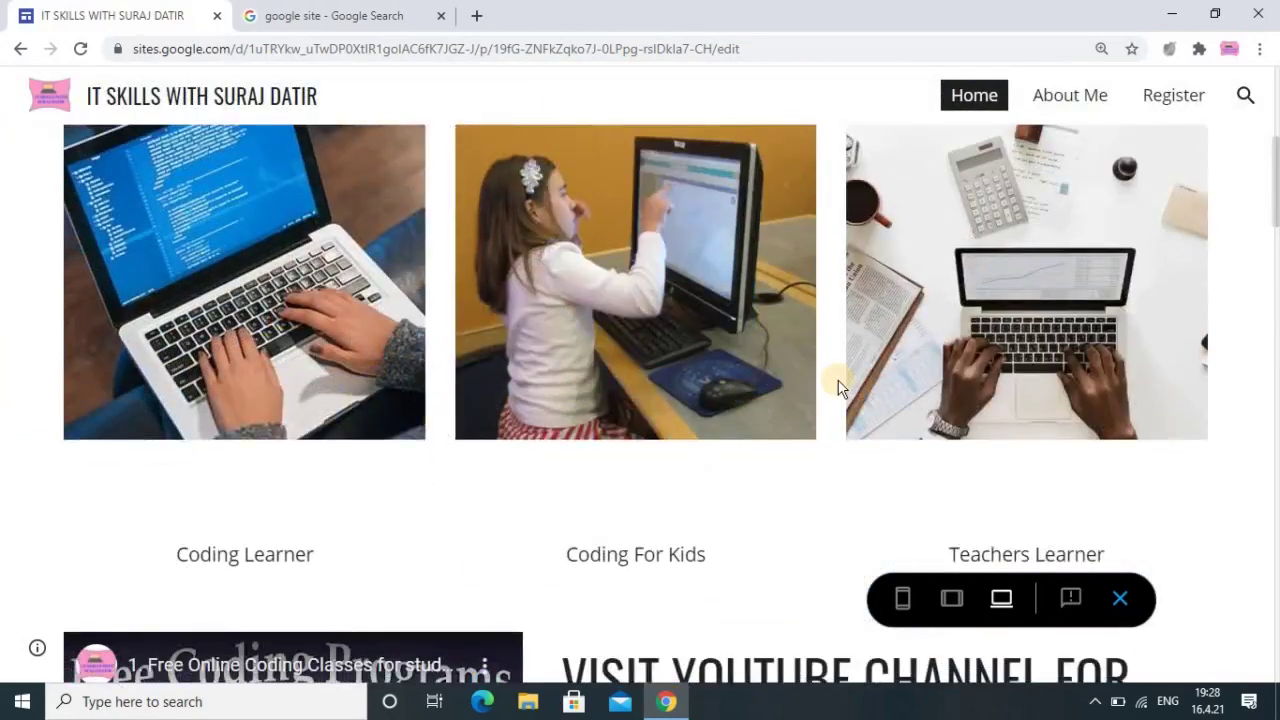
pyautogui.scroll(-3, 837, 385)
pyautogui.scroll(-2, 818, 385)
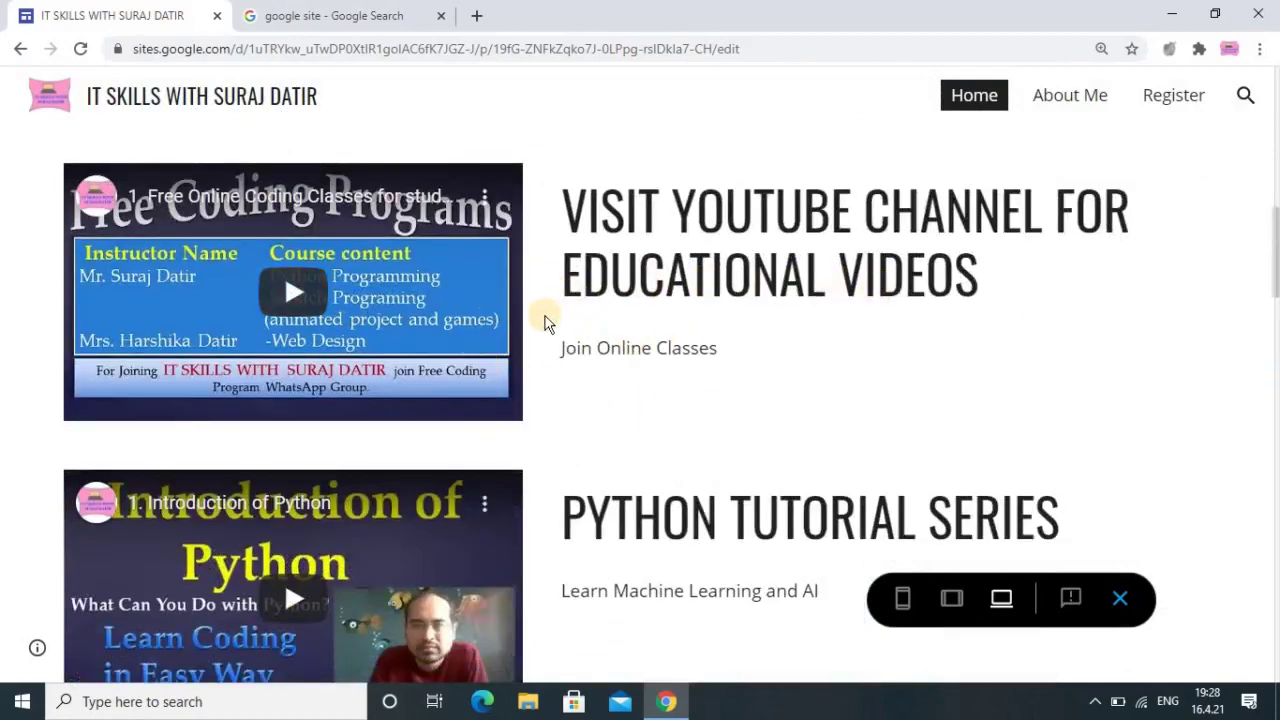
pyautogui.scroll(-3, 566, 357)
pyautogui.scroll(-11, 628, 400)
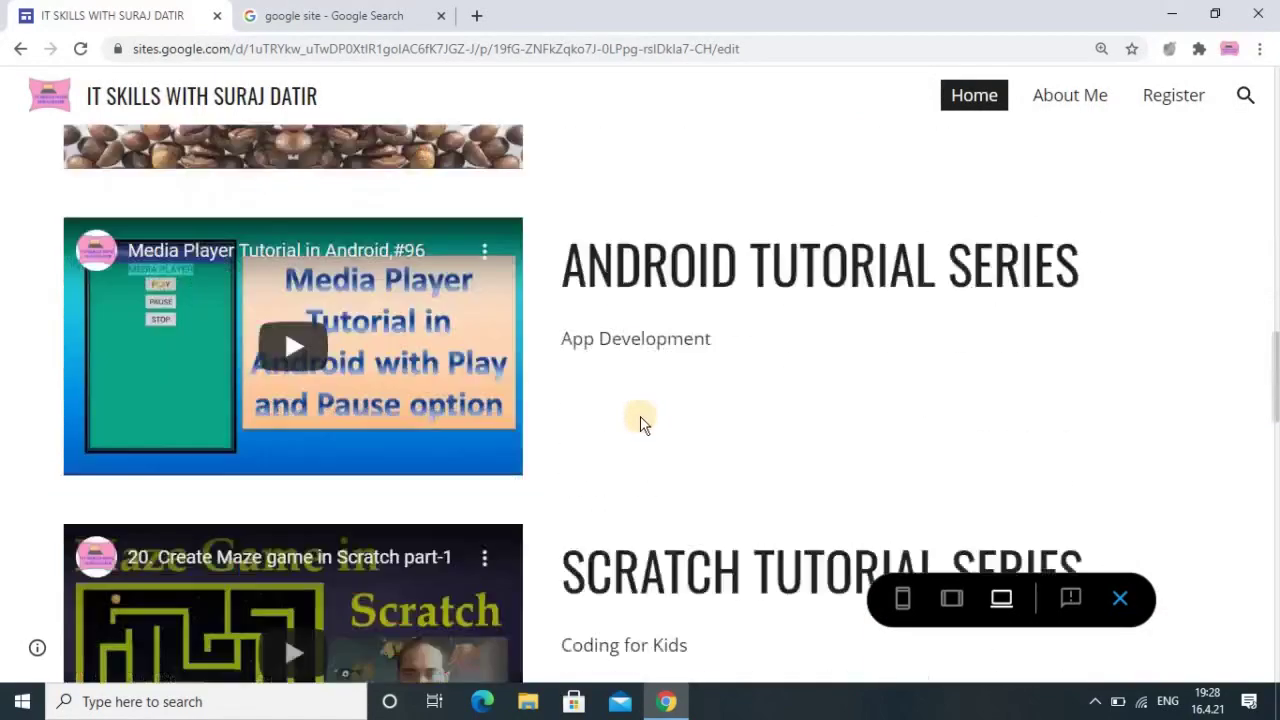
pyautogui.scroll(-8, 646, 413)
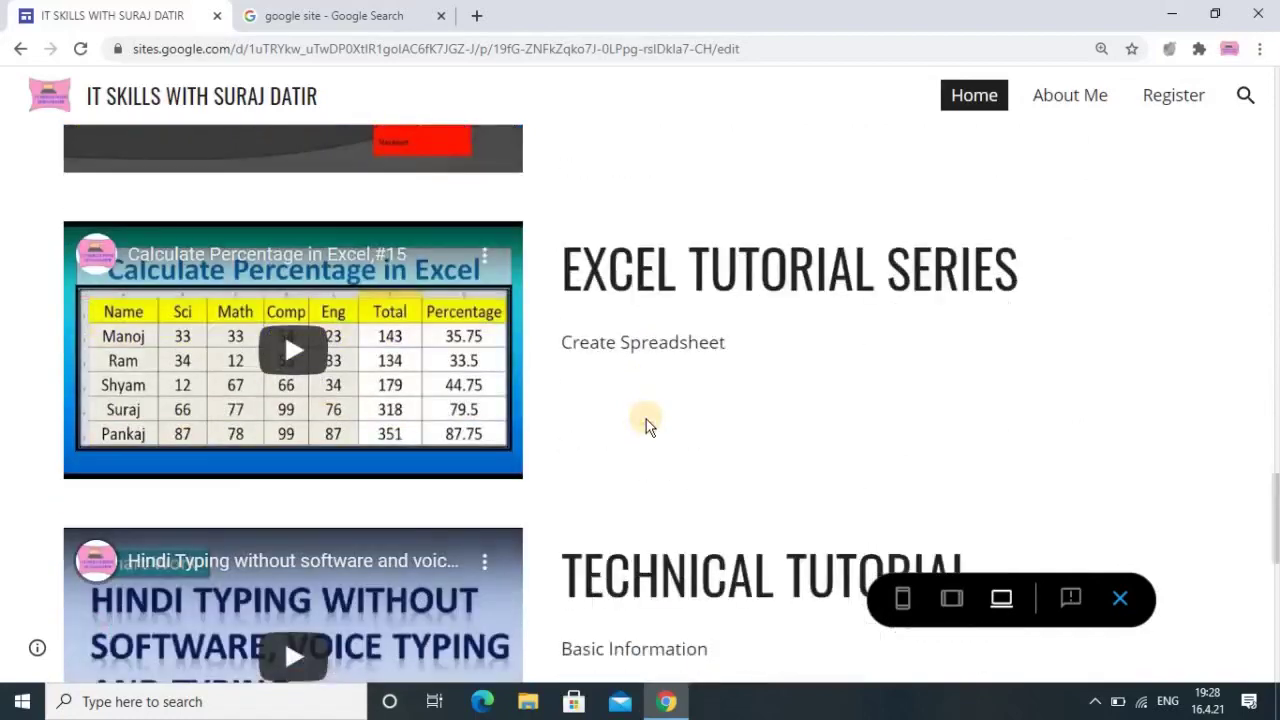
pyautogui.scroll(-3, 646, 420)
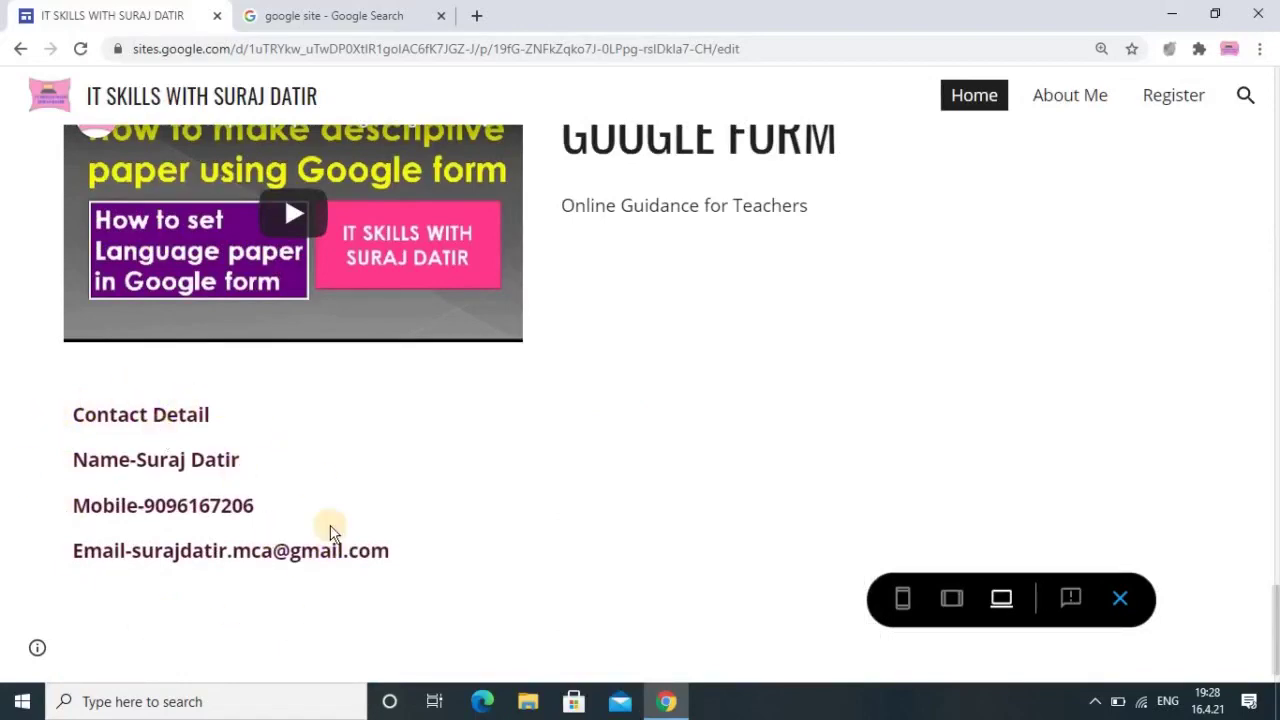
pyautogui.scroll(10, 614, 424)
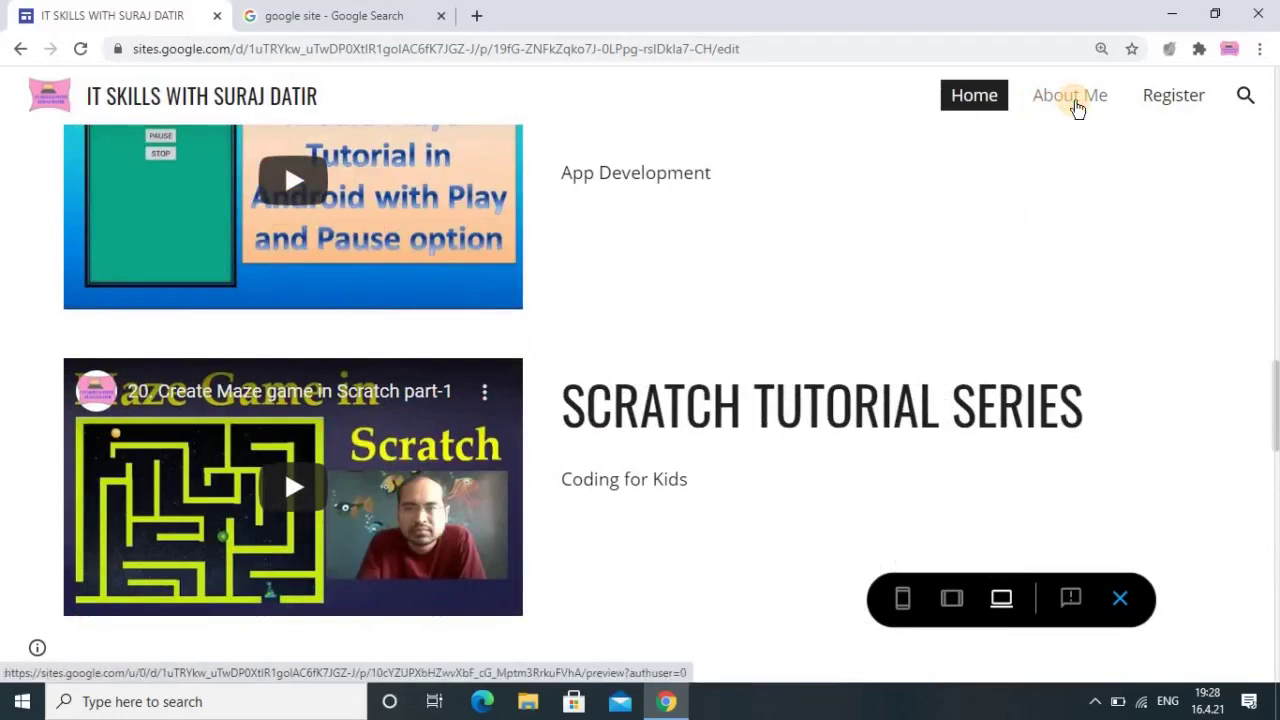
# View the example site's About Me page and expand its Academic Profile and Professional Summary sections.
pyautogui.click(1075, 105)
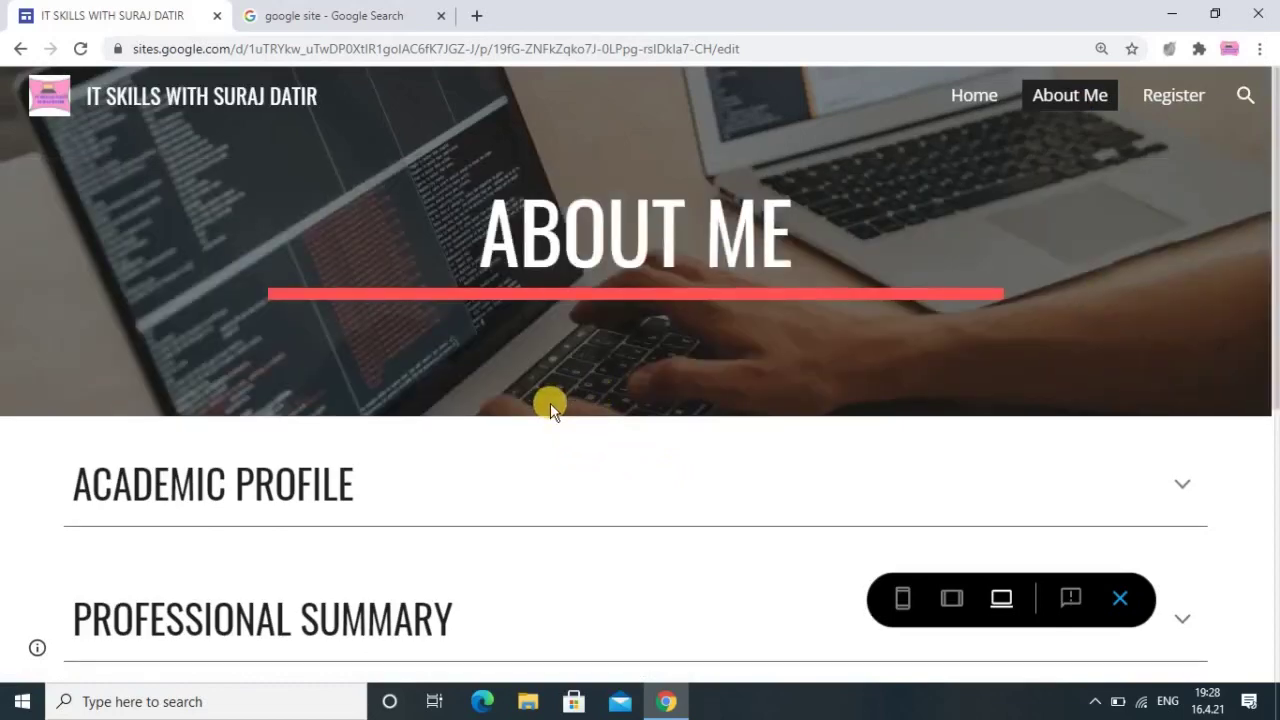
pyautogui.scroll(-2, 500, 403)
pyautogui.scroll(1, 380, 404)
pyautogui.click(320, 402)
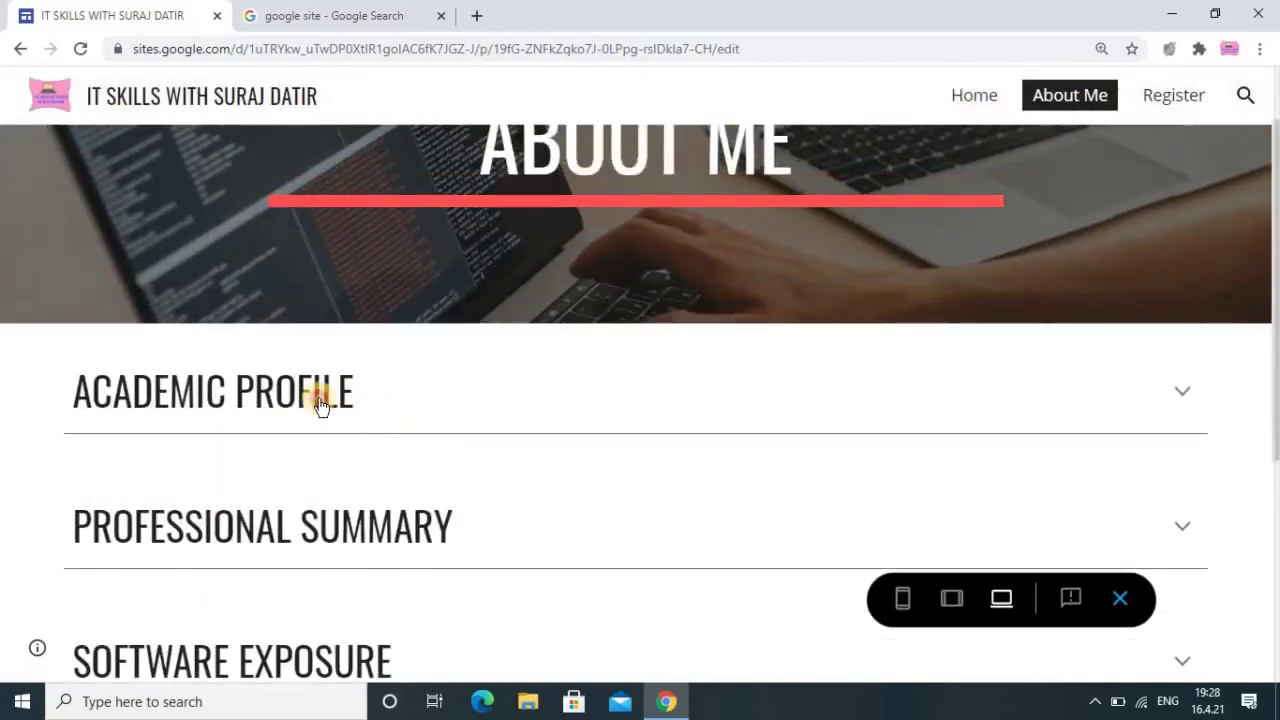
pyautogui.scroll(-2, 334, 629)
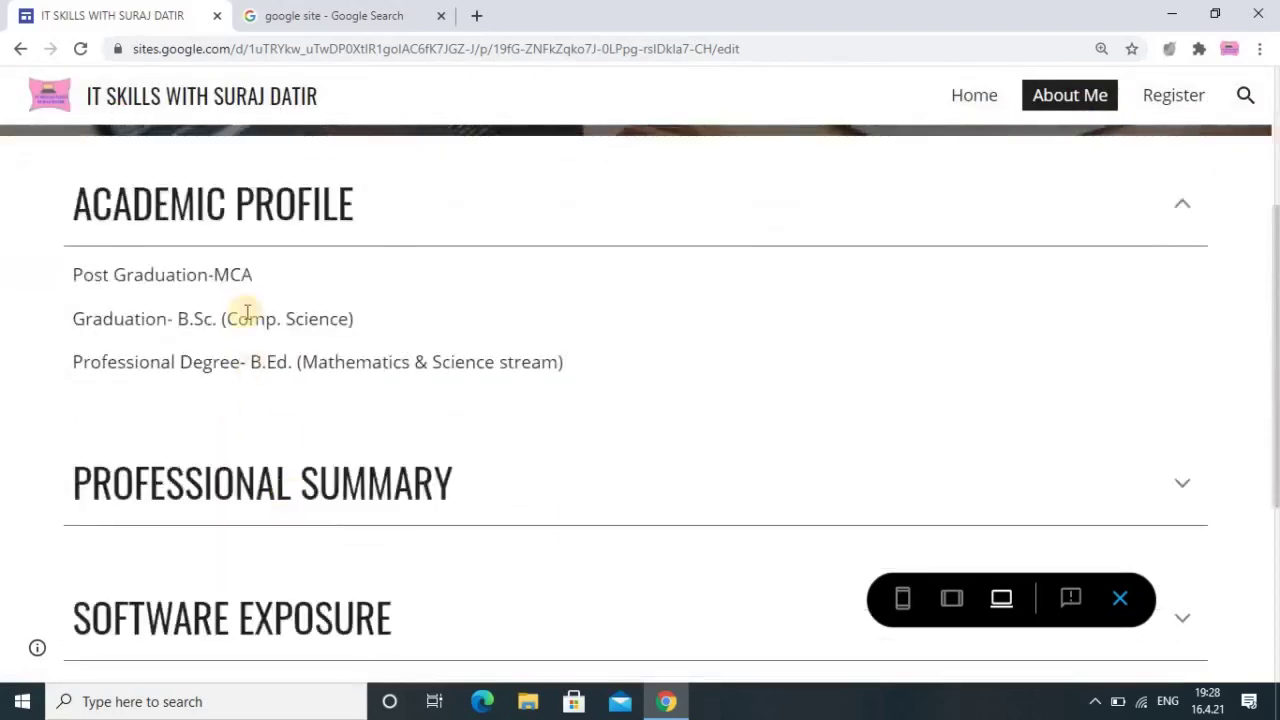
pyautogui.click(259, 467)
pyautogui.scroll(-3, 449, 551)
pyautogui.scroll(5, 643, 423)
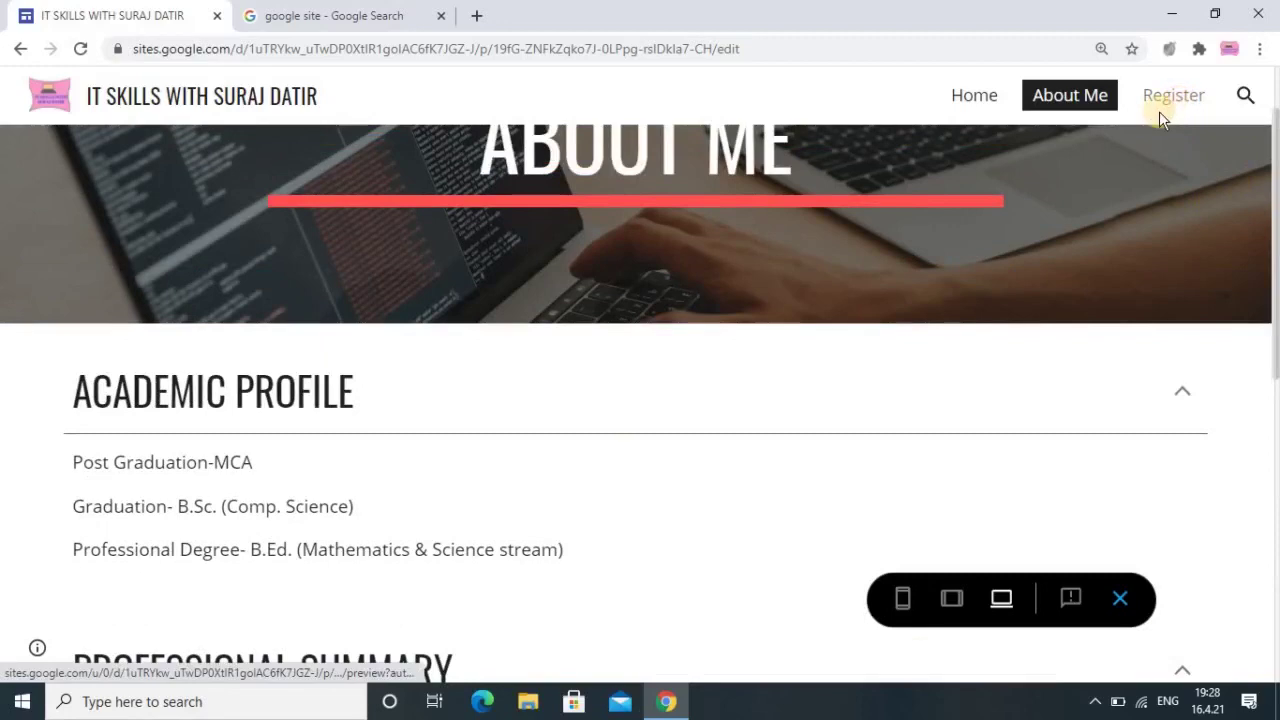
# View the example site's Register page and look through the fields of its embedded registration form.
pyautogui.click(1130, 120)
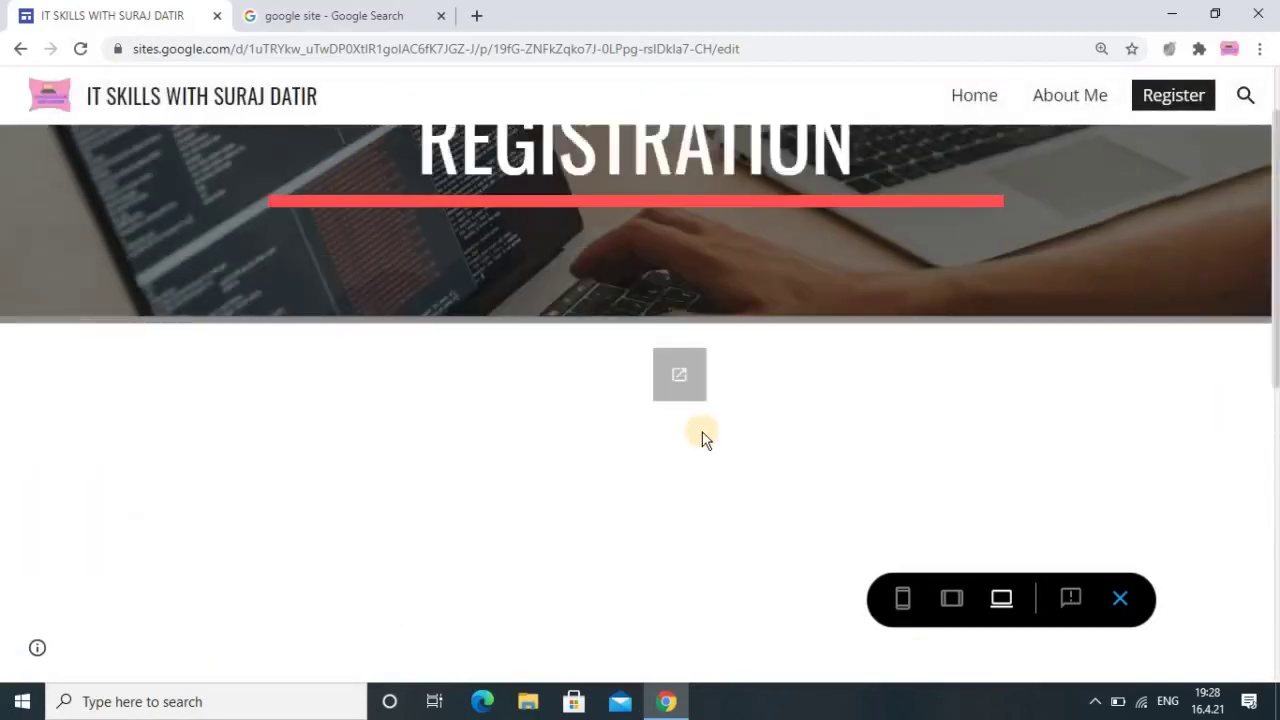
pyautogui.scroll(-1, 703, 423)
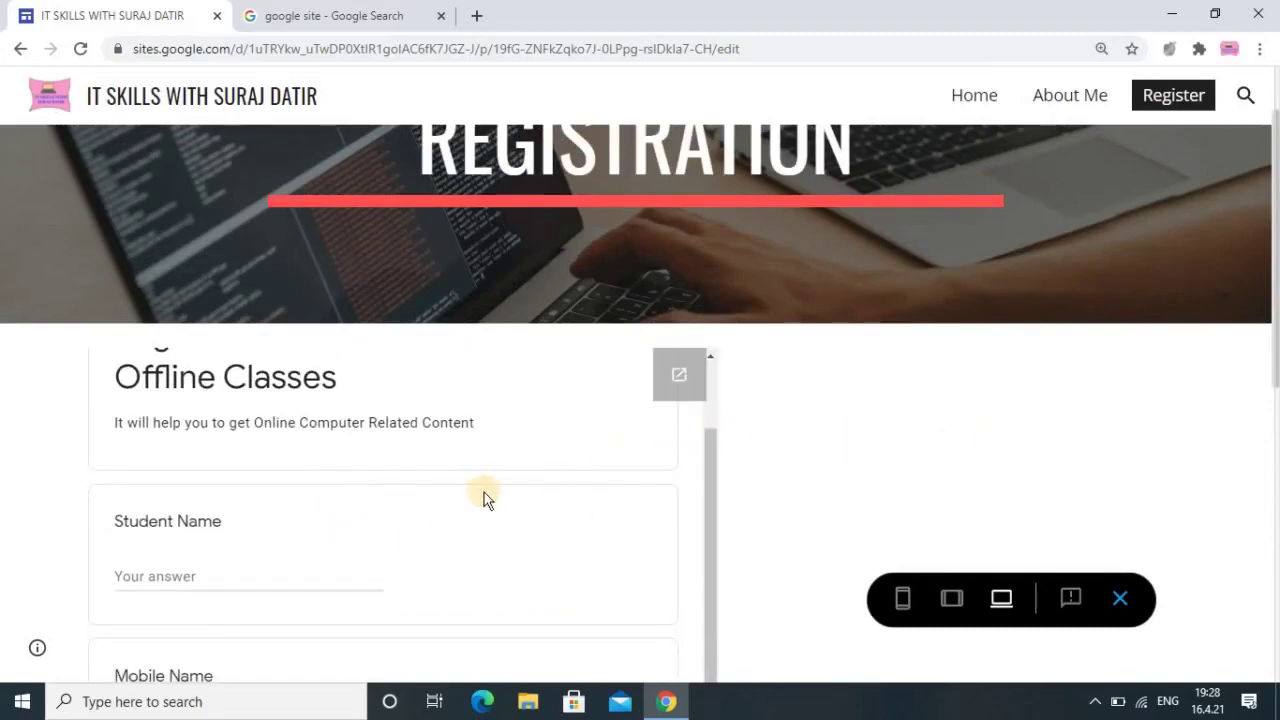
pyautogui.scroll(-3, 437, 510)
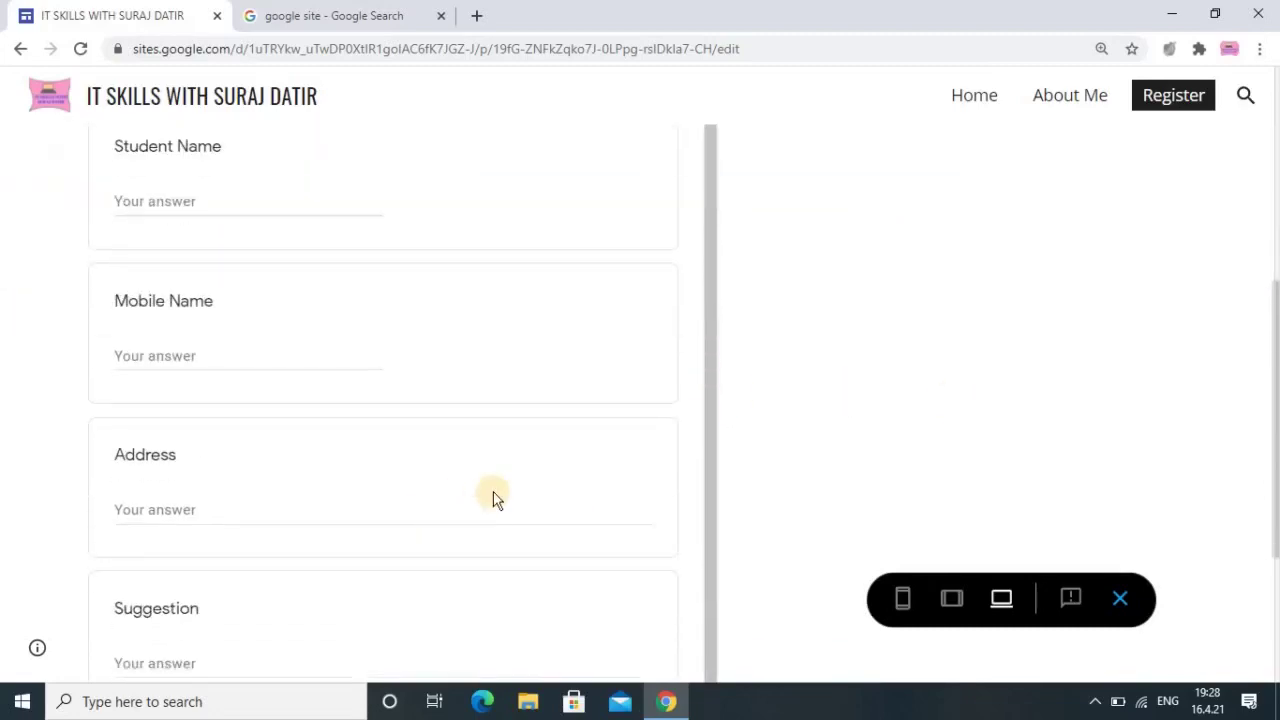
pyautogui.scroll(1, 493, 497)
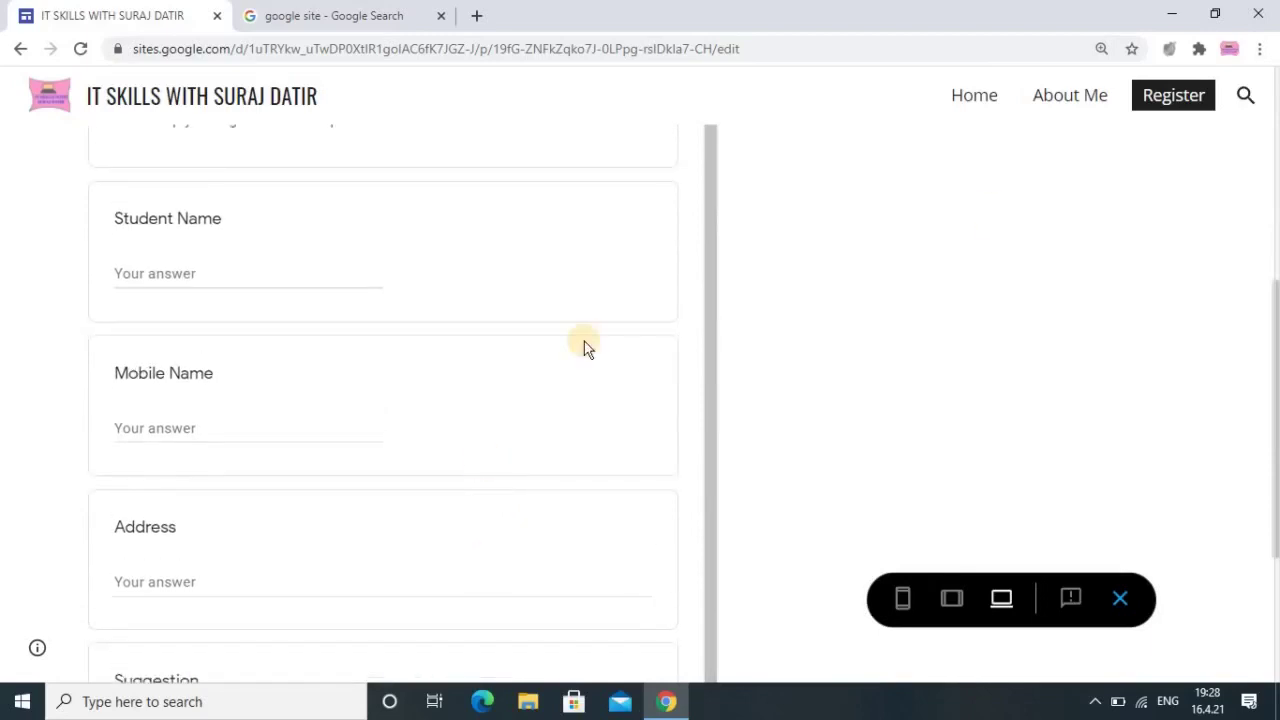
# Return to the example site's Home page and review its content once more.
pyautogui.click(974, 99)
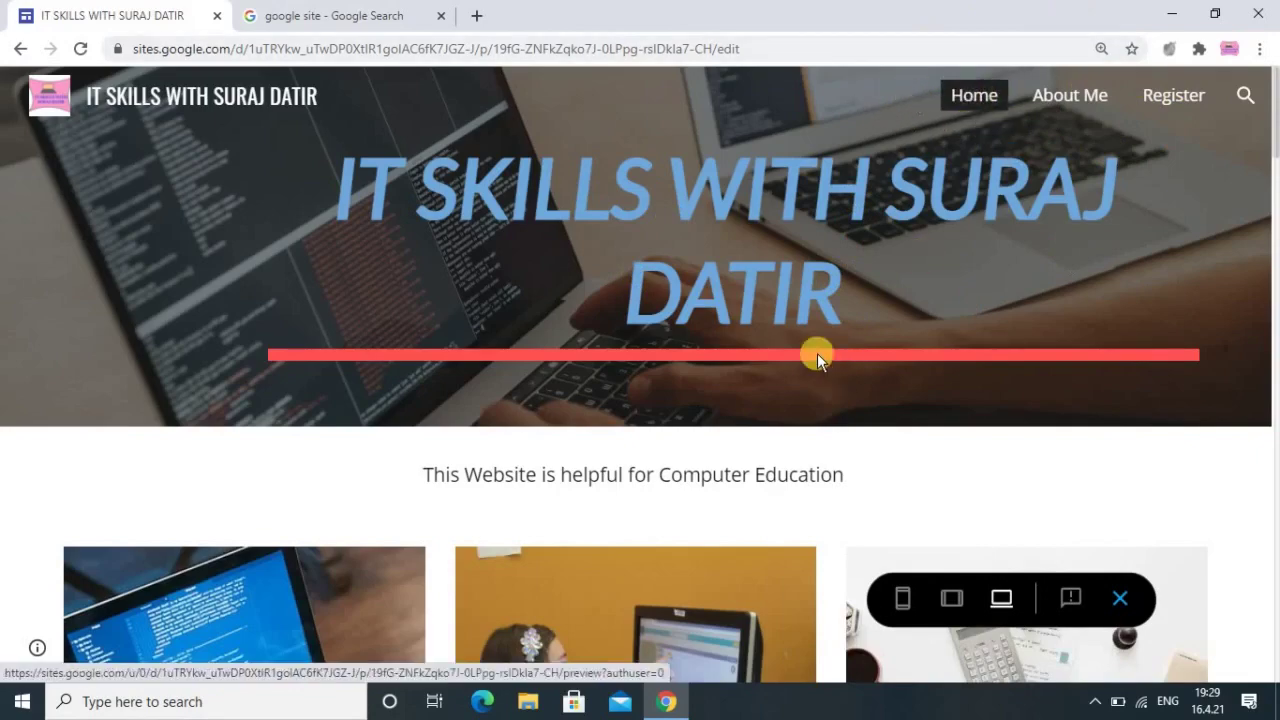
pyautogui.scroll(-10, 817, 353)
pyautogui.scroll(10, 816, 349)
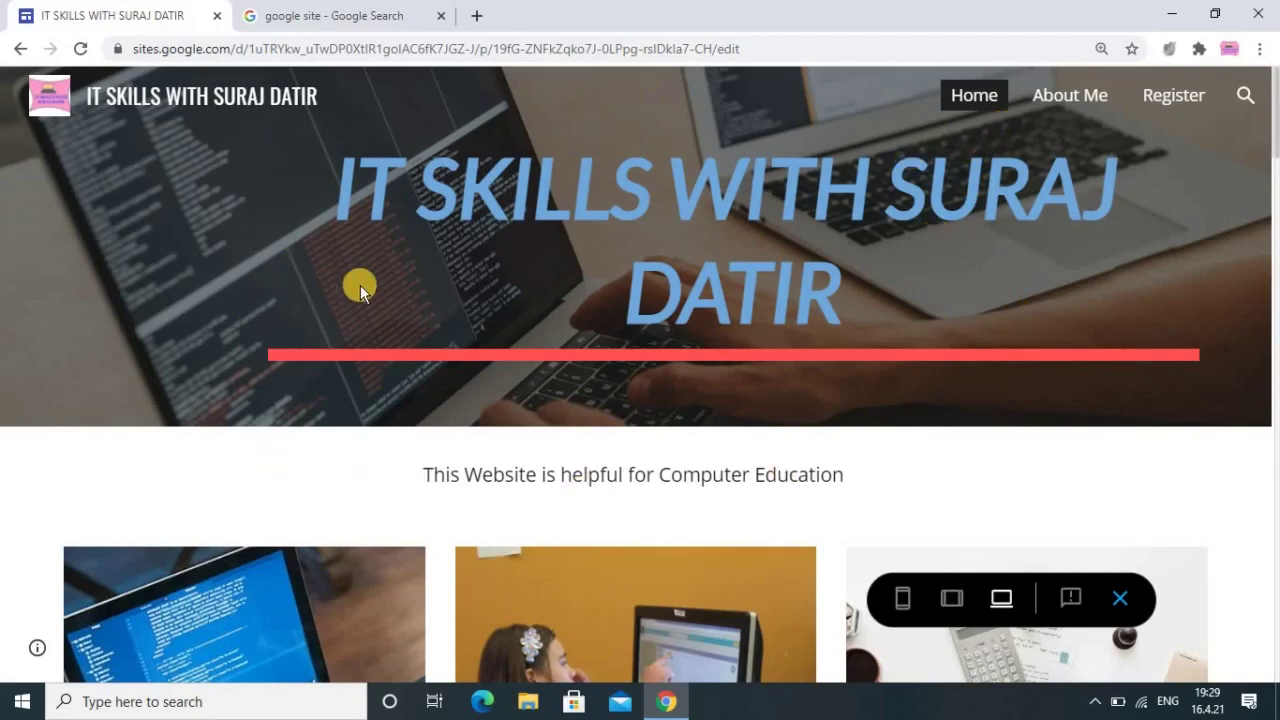
pyautogui.scroll(-3, 748, 503)
pyautogui.scroll(3, 748, 500)
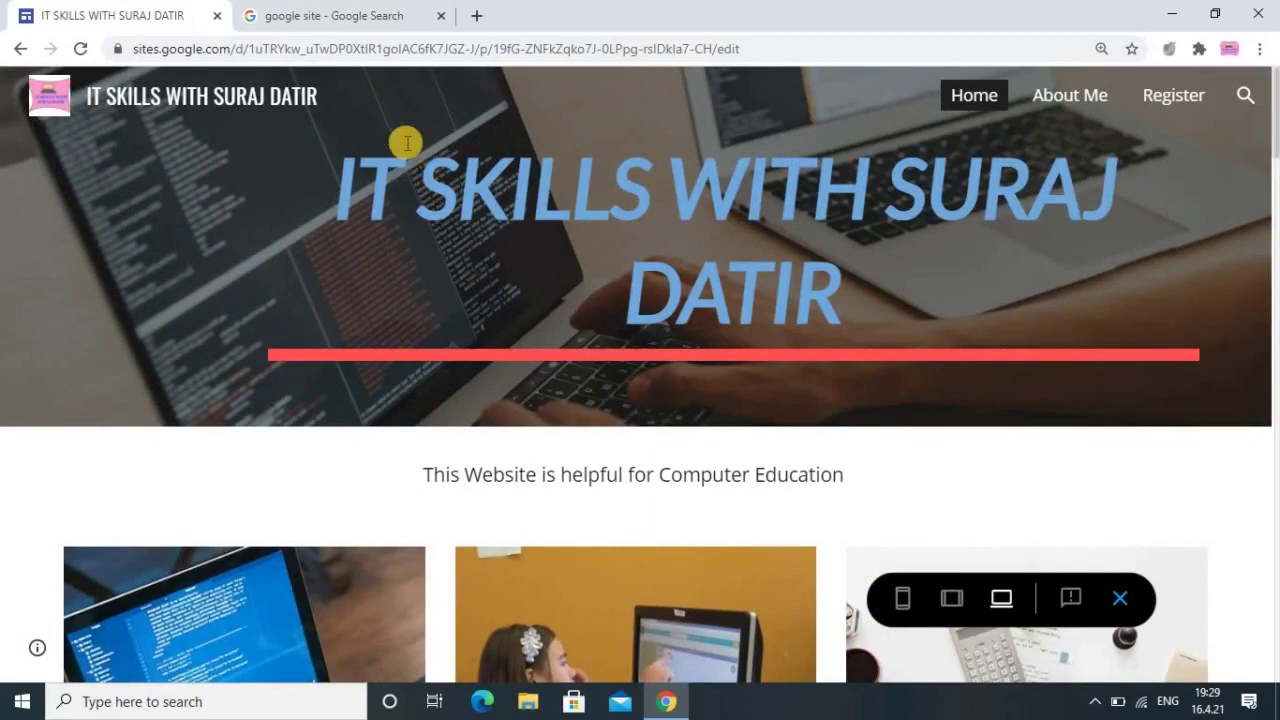
# Open Google Sites from the "google site" search results and create a new blank site.
pyautogui.click(350, 22)
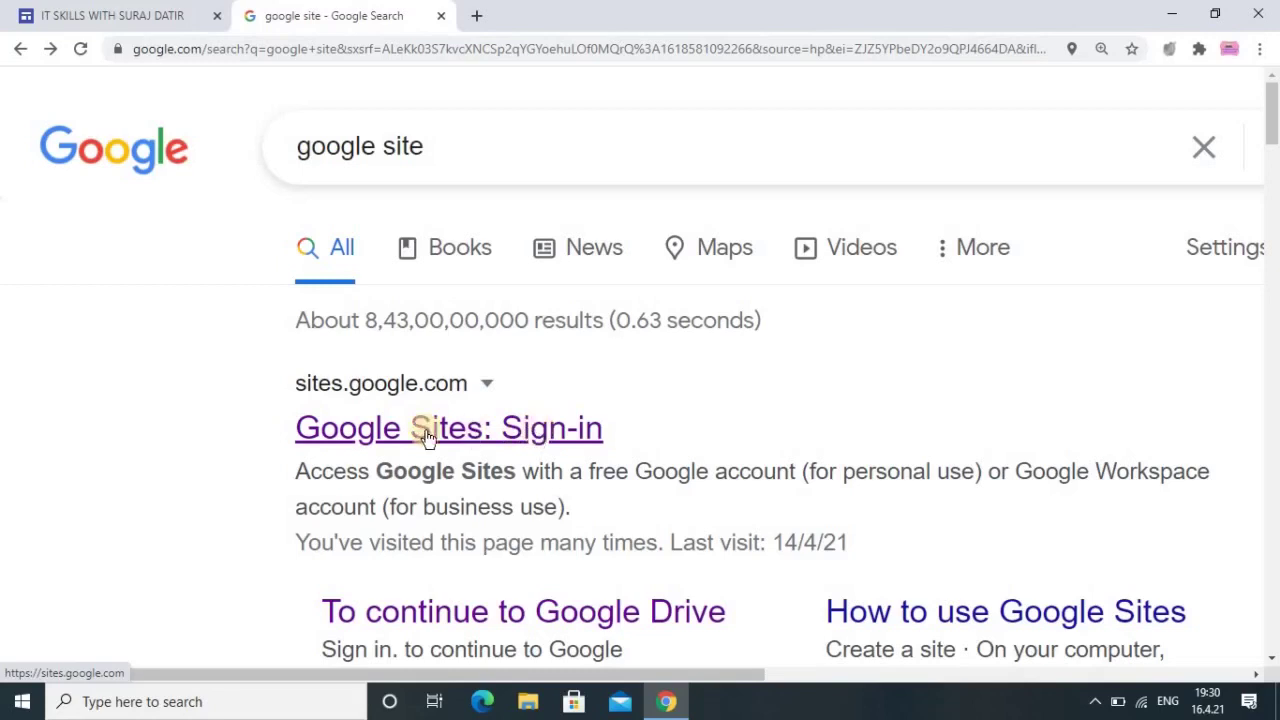
pyautogui.click(536, 438)
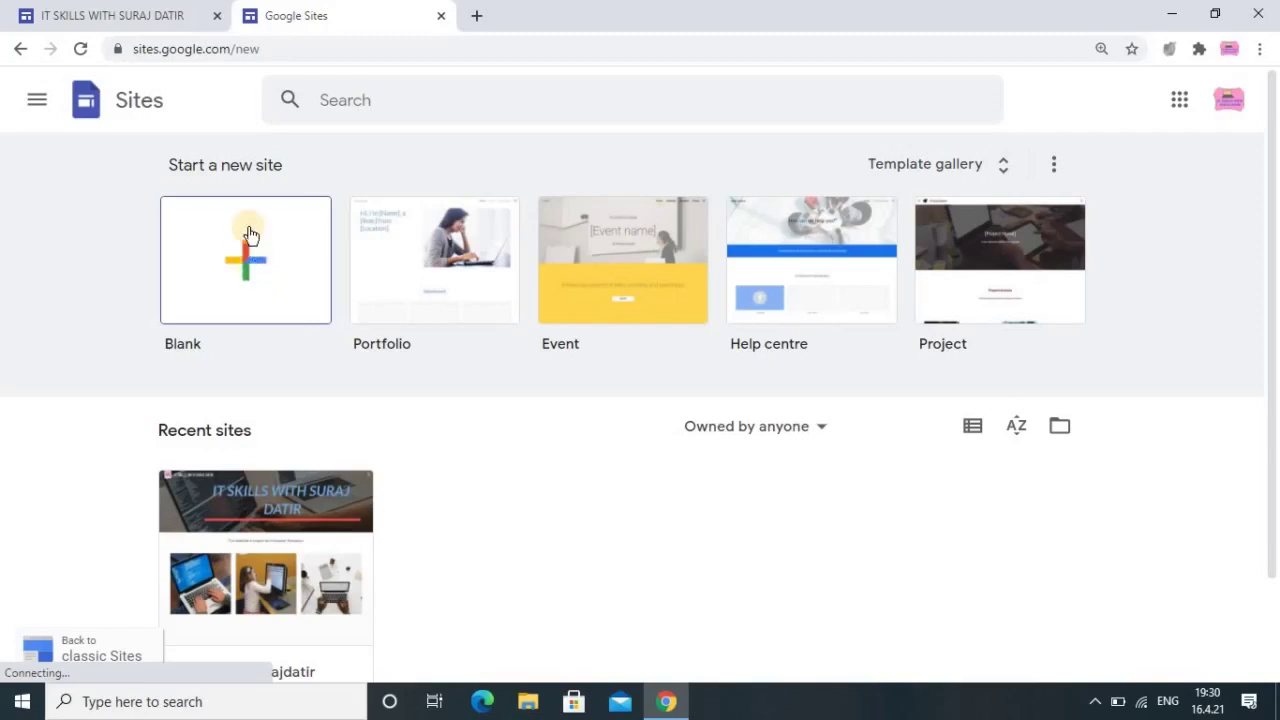
pyautogui.click(249, 265)
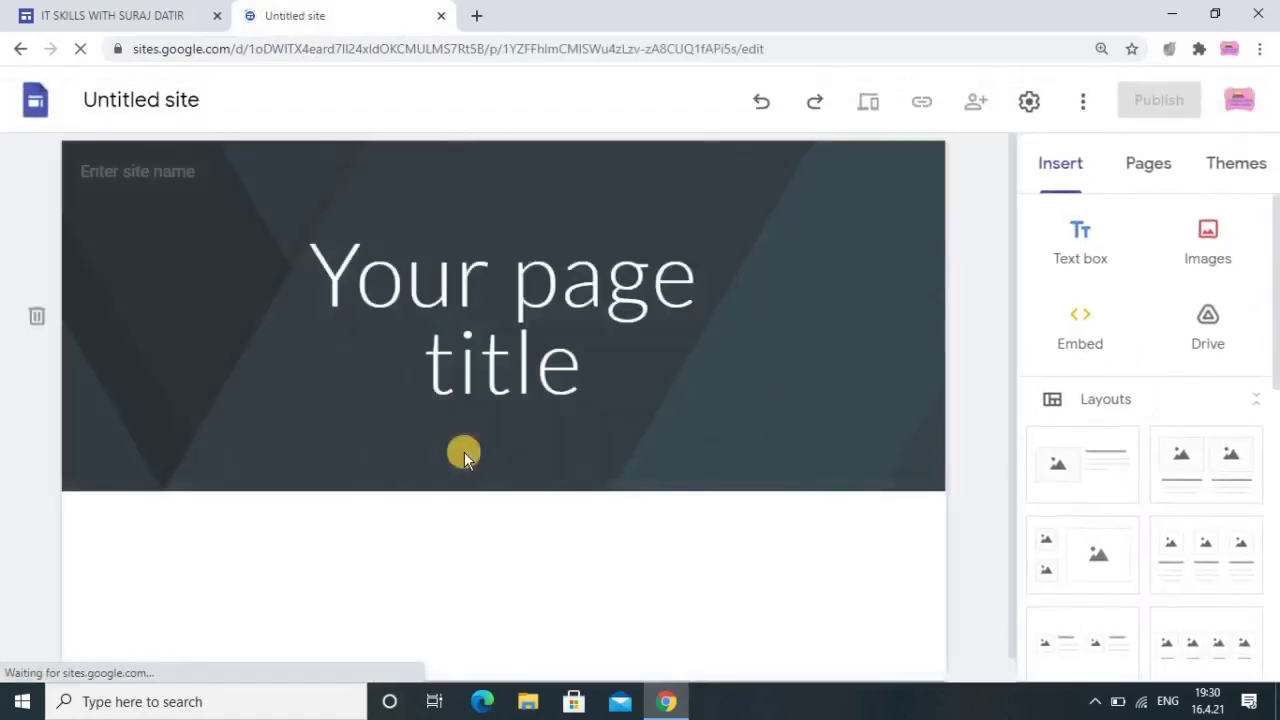
pyautogui.click(300, 250)
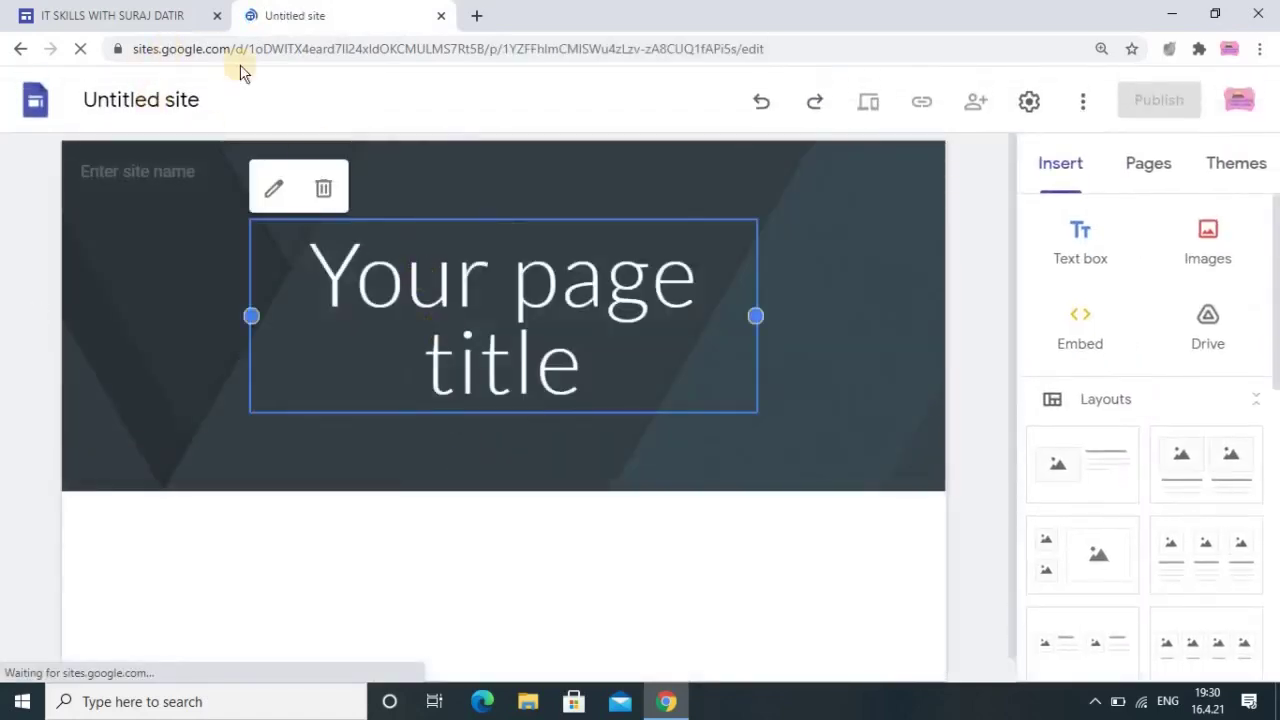
# Check the example site's name, and enter the new site's name as ITSKILLSWITH followed by the owner's first name, in capitals without spaces.
pyautogui.click(147, 171)
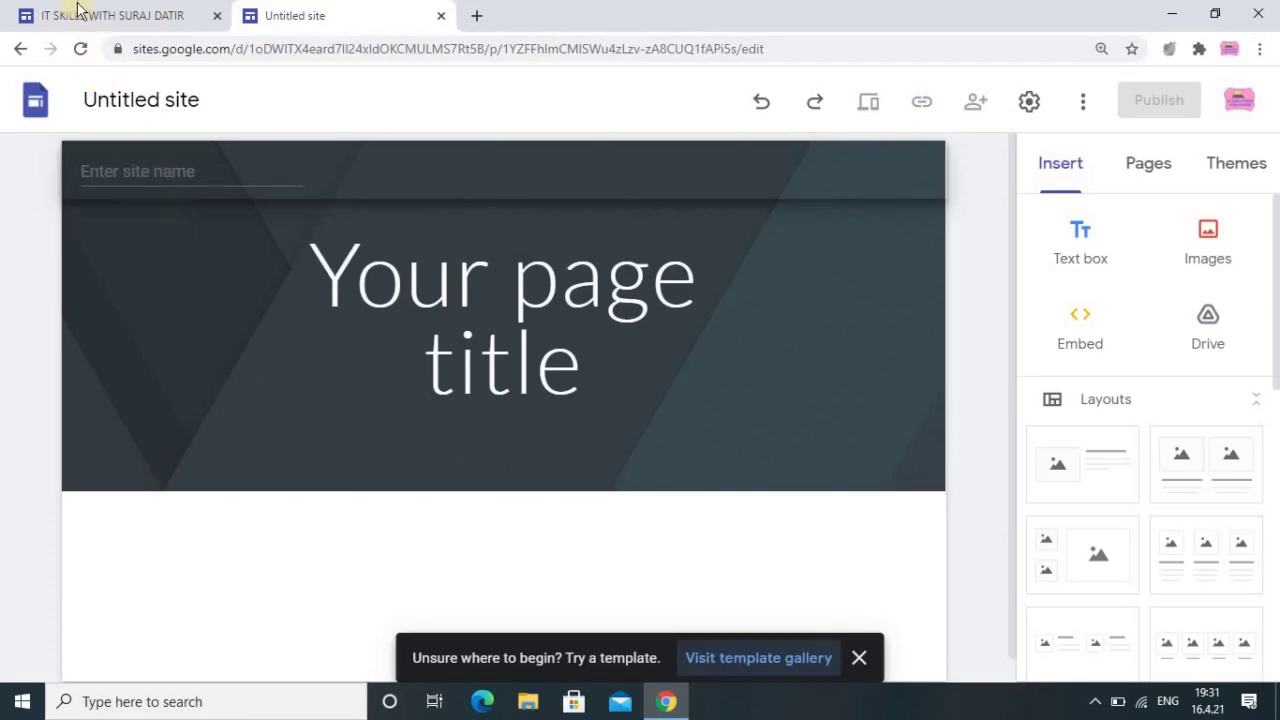
pyautogui.click(42, 14)
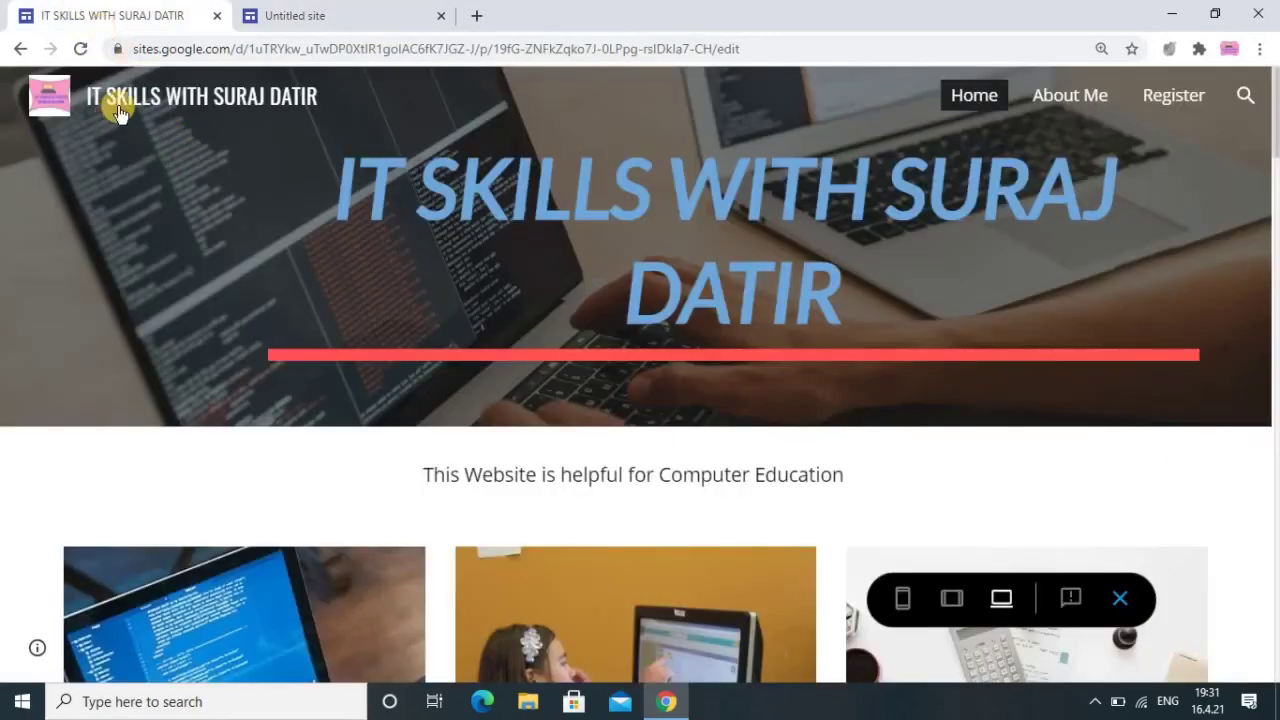
pyautogui.click(352, 14)
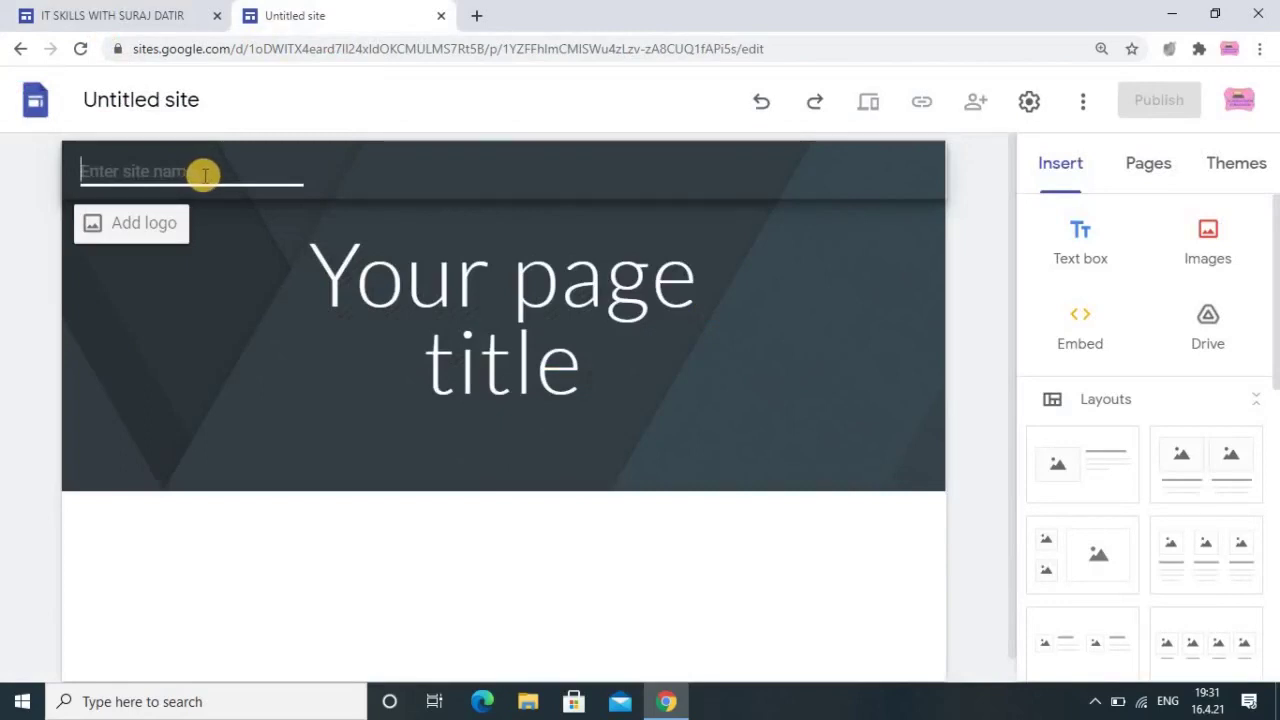
pyautogui.write('IT')
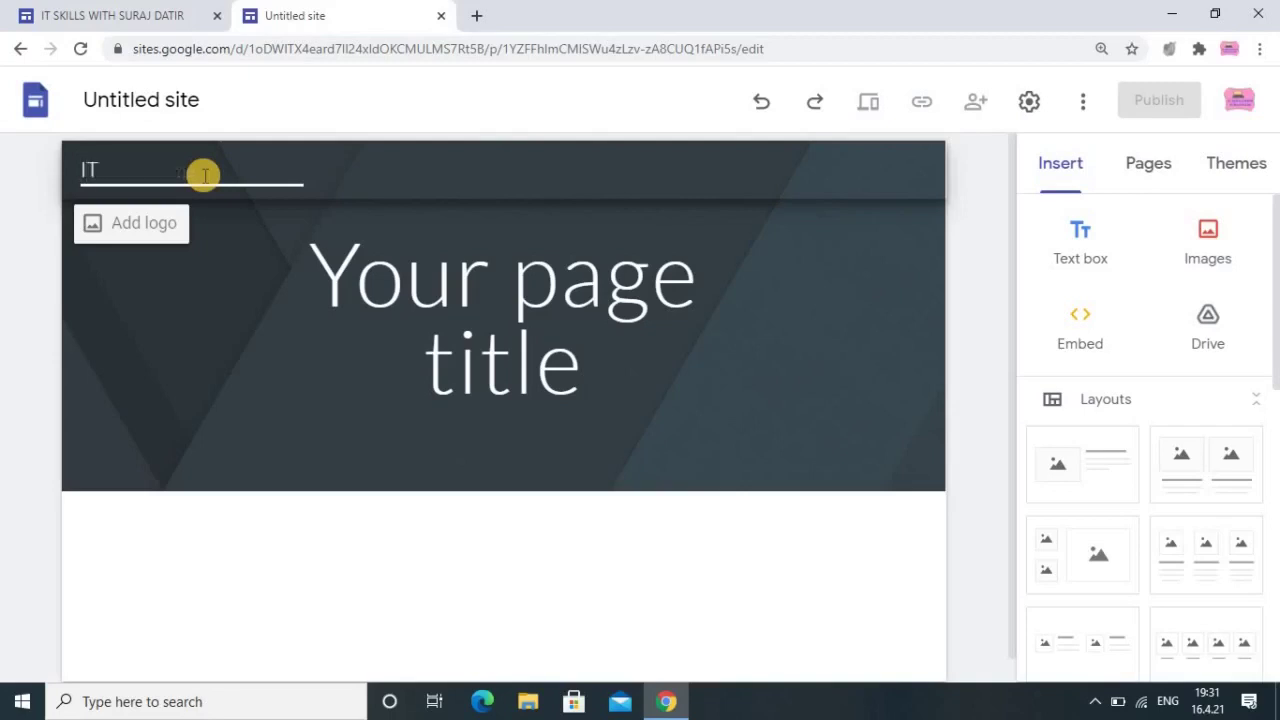
pyautogui.write('SKILLSWIT')
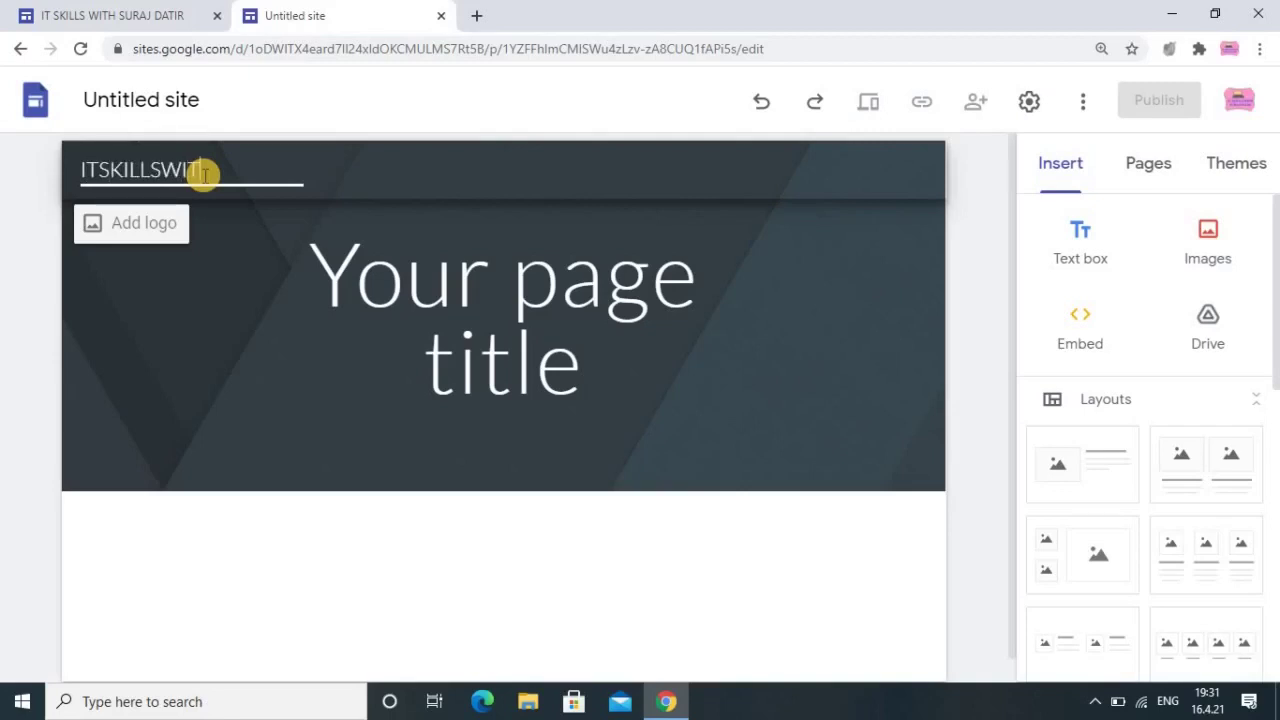
pyautogui.write('HSURAJ')
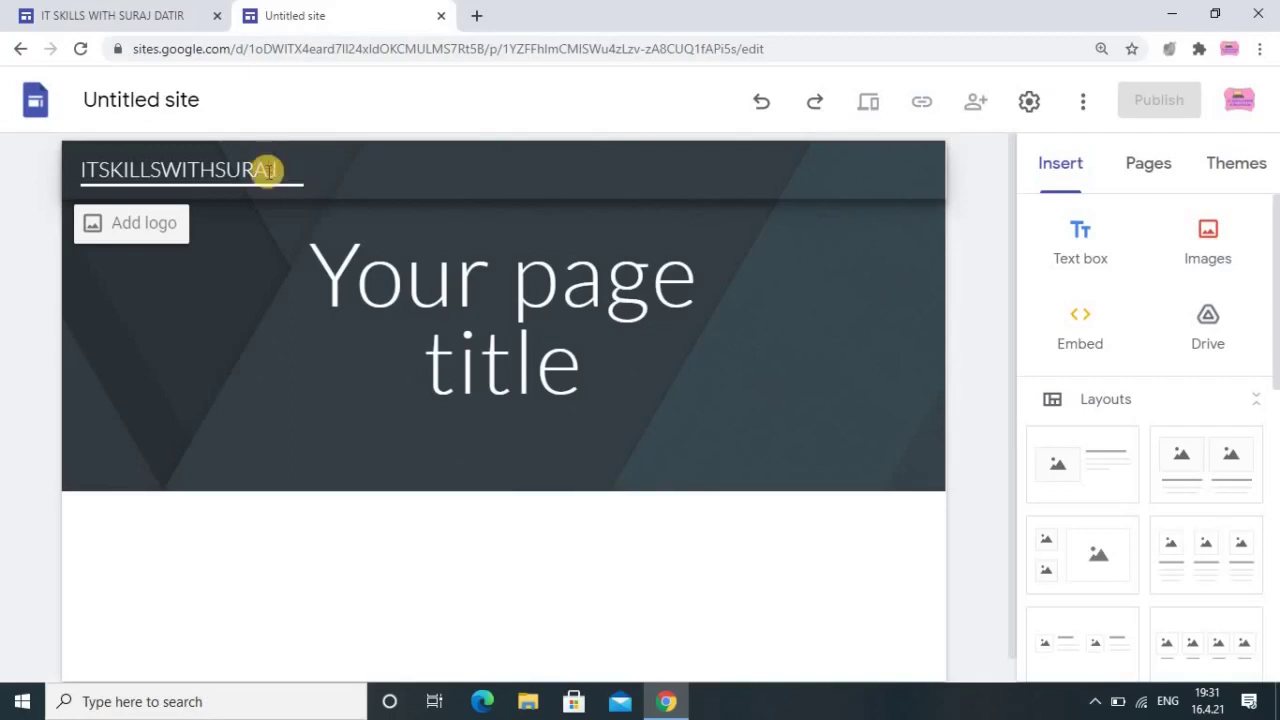
# Compare with the example site and append the owner's surname in capitals to the end of the new site's name.
pyautogui.click(65, 12)
pyautogui.click(343, 12)
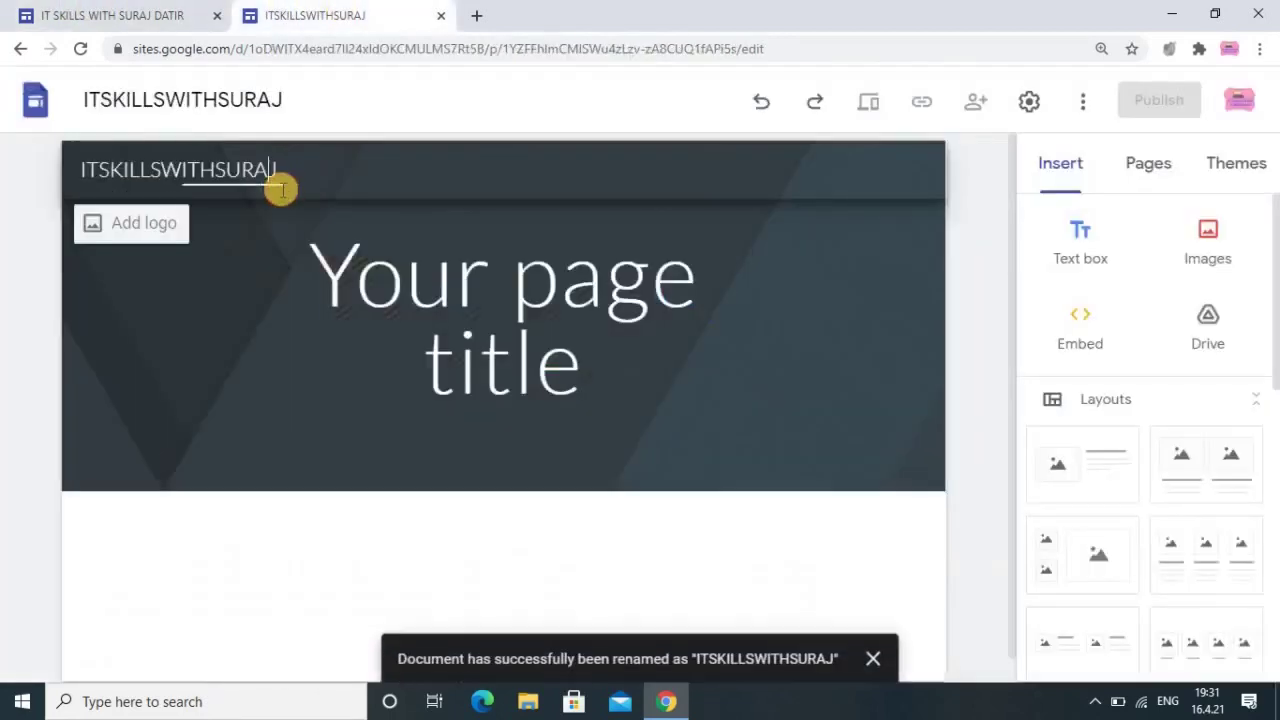
pyautogui.click(290, 160)
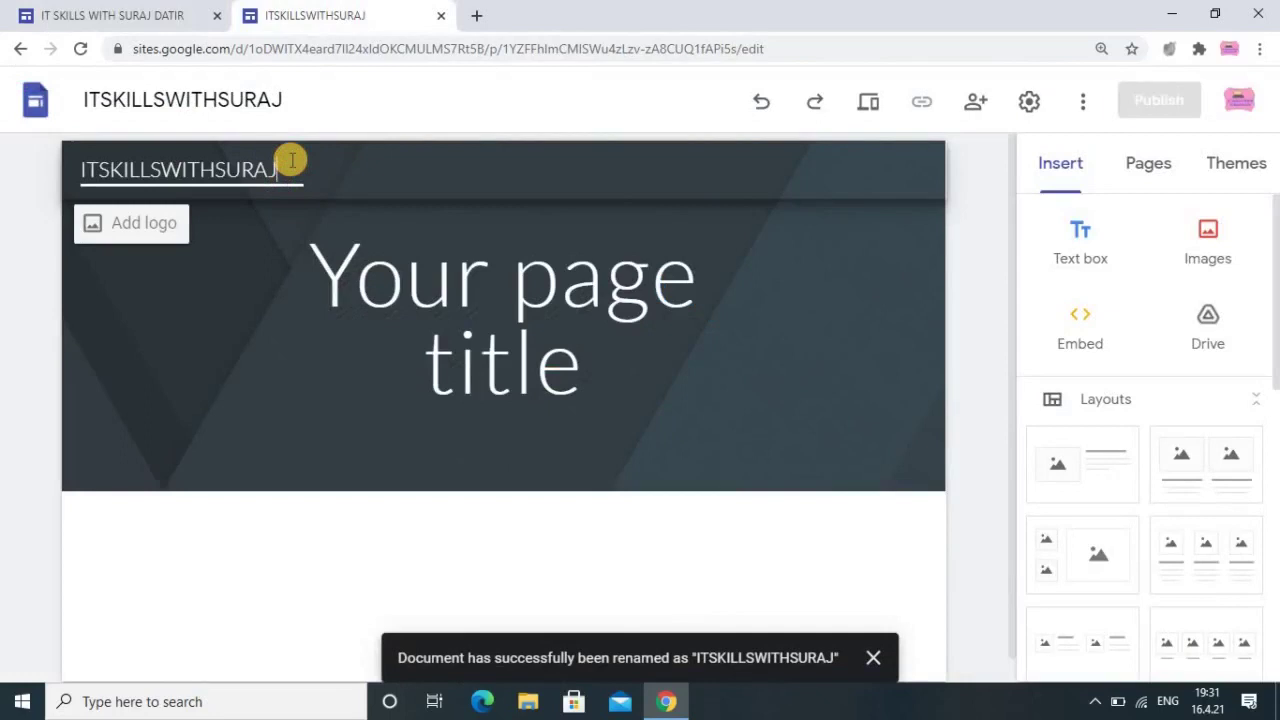
pyautogui.write('d')
pyautogui.press('BackSpace')
pyautogui.write('DATITR')
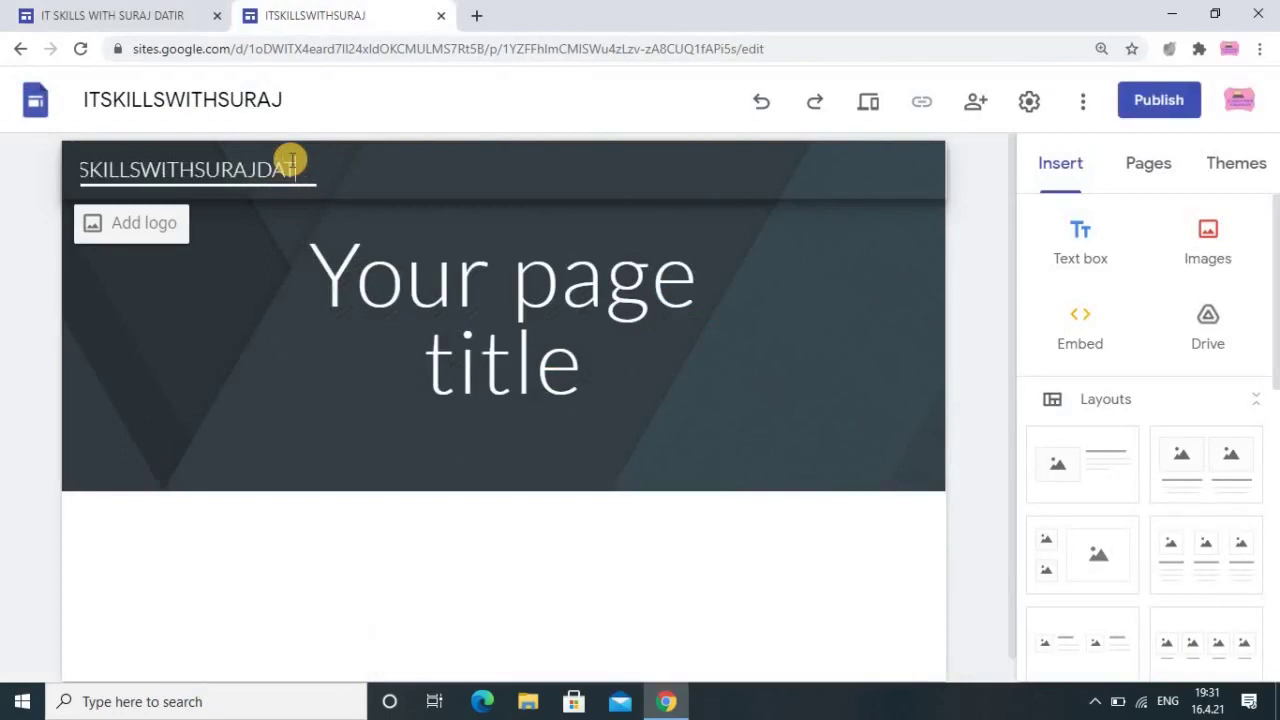
pyautogui.click(527, 300)
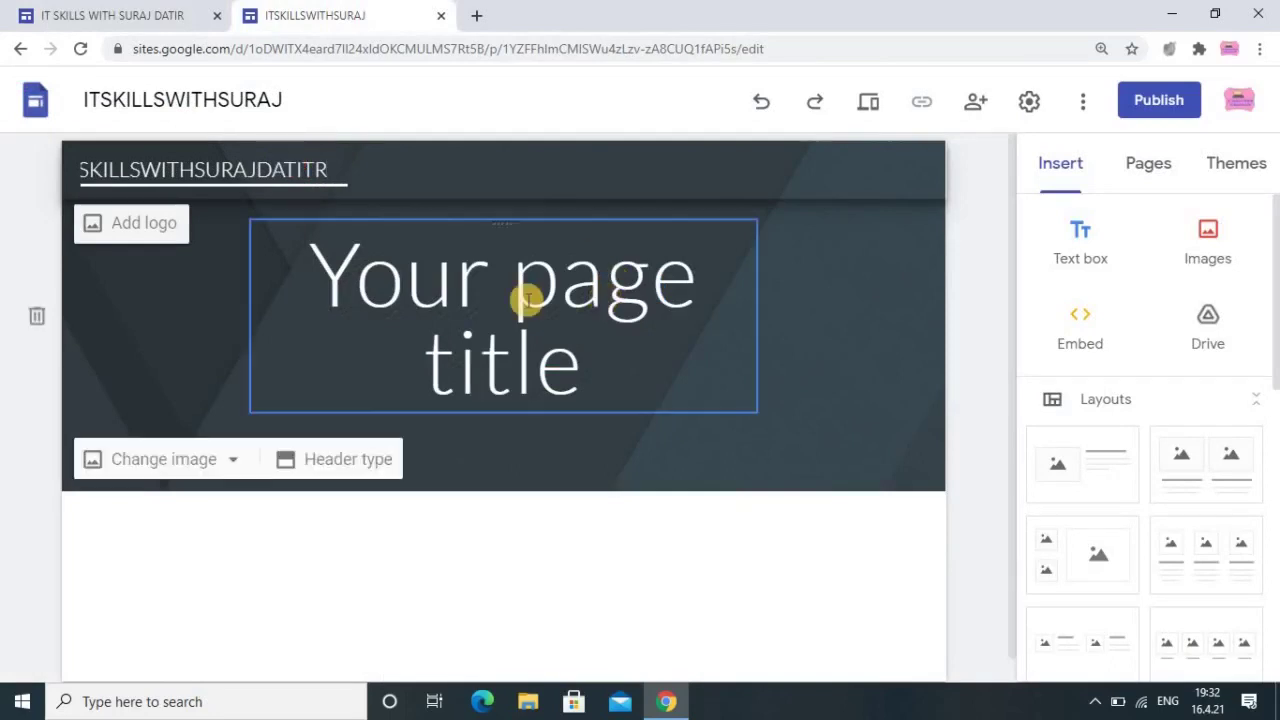
pyautogui.click(236, 276)
# Remove the owner's surname from the end of the site name in the page header.
pyautogui.click(232, 170)
pyautogui.click(334, 169)
pyautogui.press('BackSpace')
pyautogui.press('BackSpace')
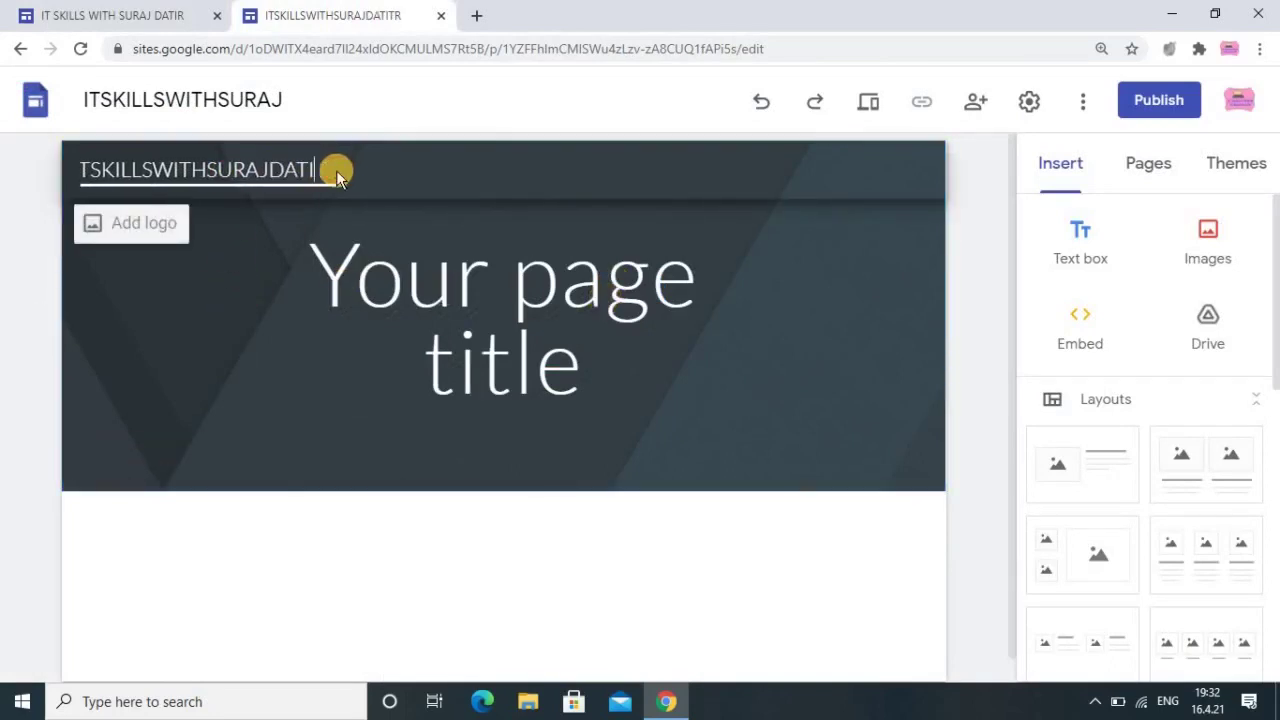
pyautogui.press('BackSpace')
pyautogui.press('BackSpace')
pyautogui.press('BackSpace')
pyautogui.press('BackSpace')
pyautogui.write('R')
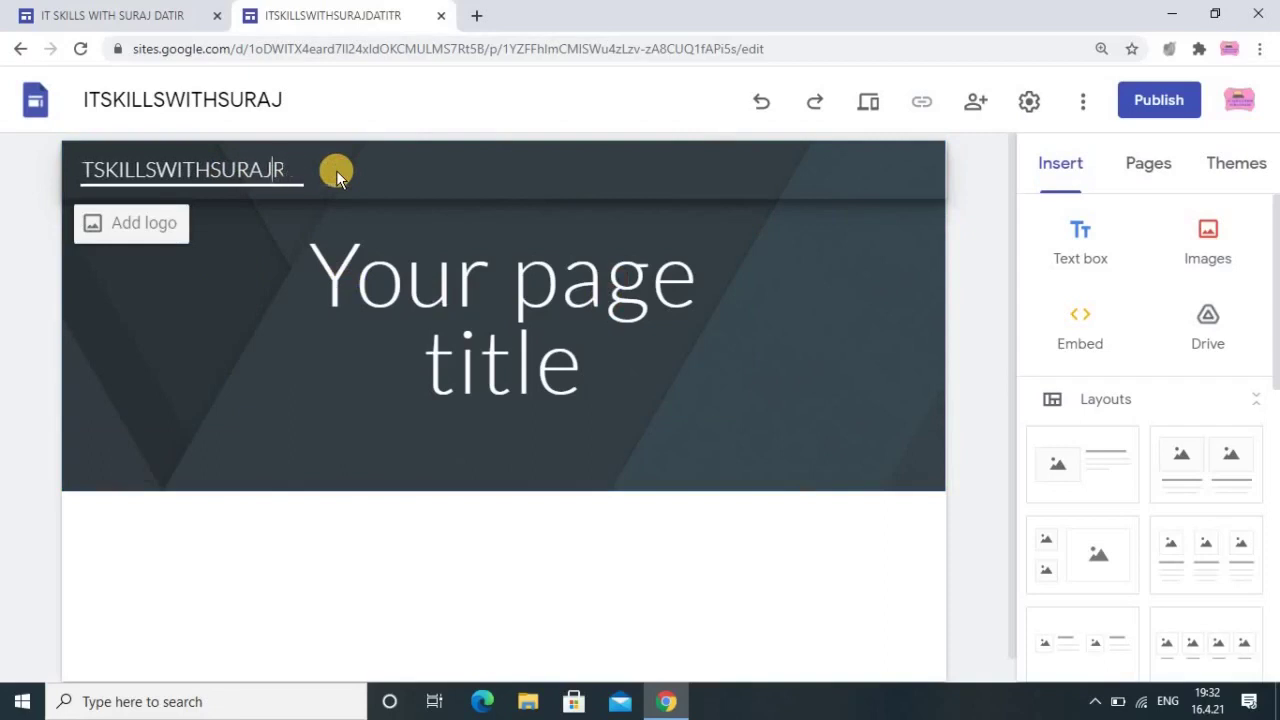
pyautogui.press('BackSpace')
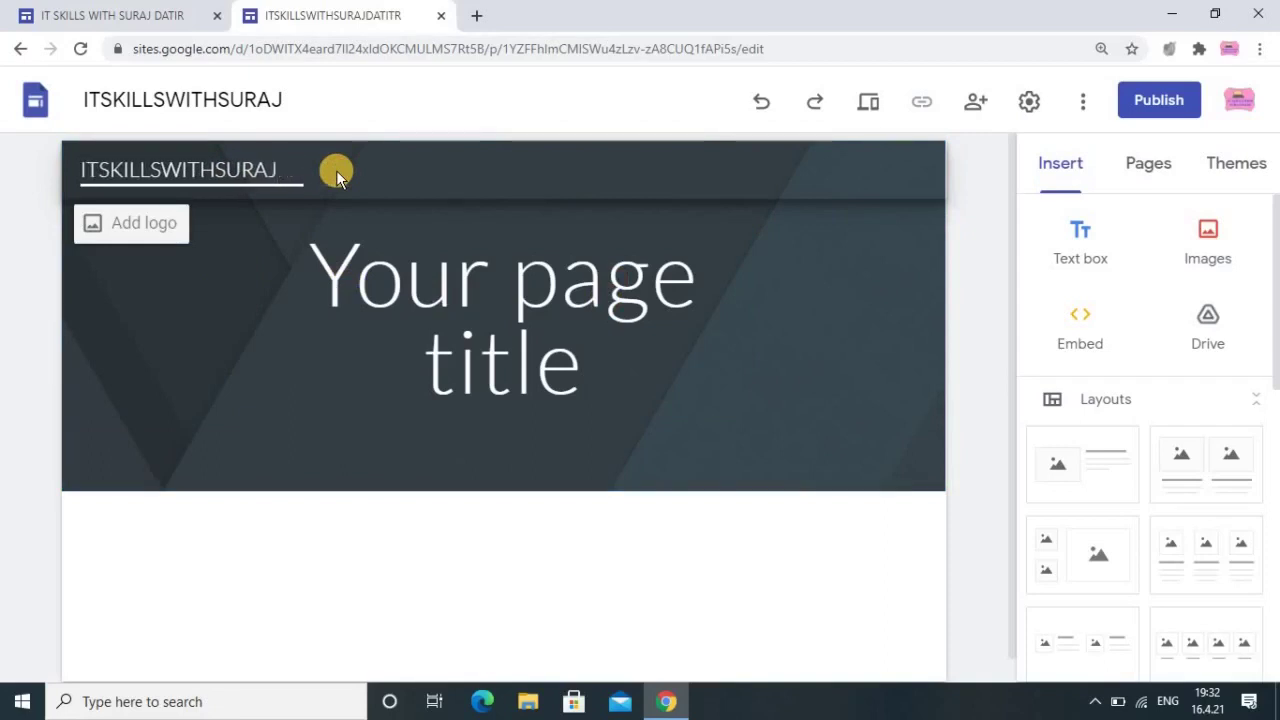
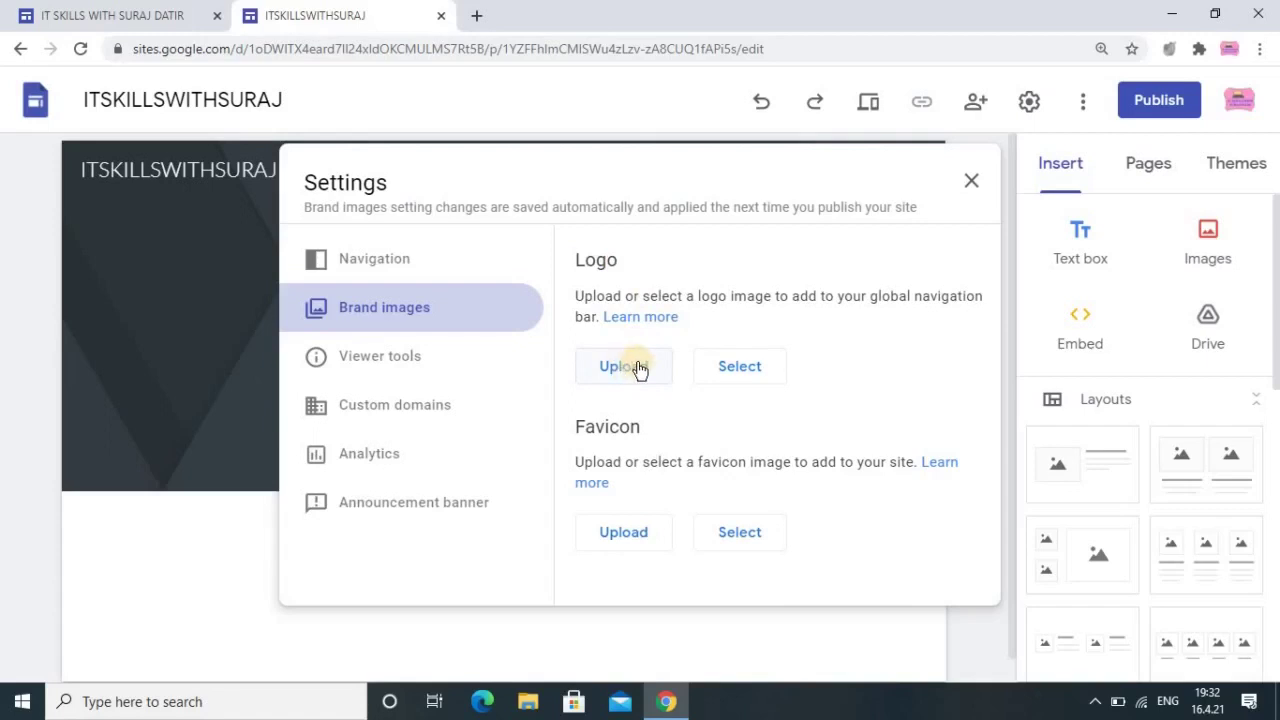
# Upload the Desktop image "unnamed (1)" as the site logo and enter the site's name as its alt text.
pyautogui.click(638, 368)
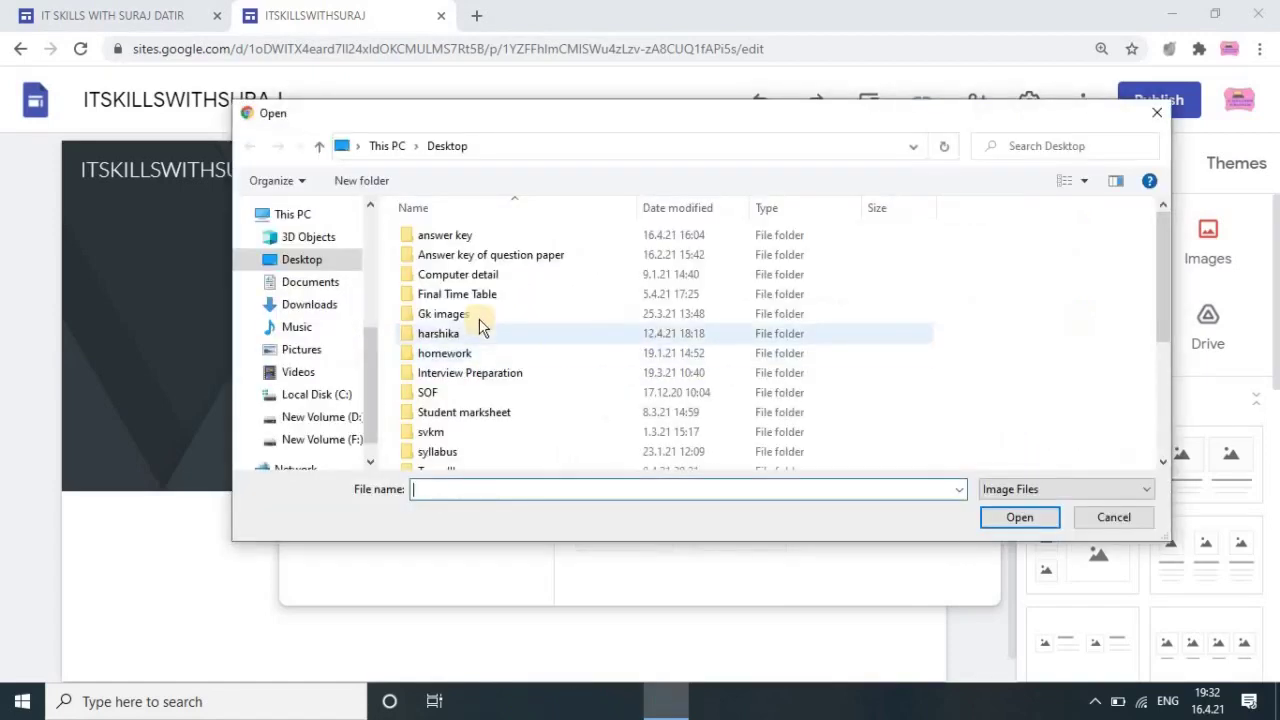
pyautogui.scroll(-3, 446, 354)
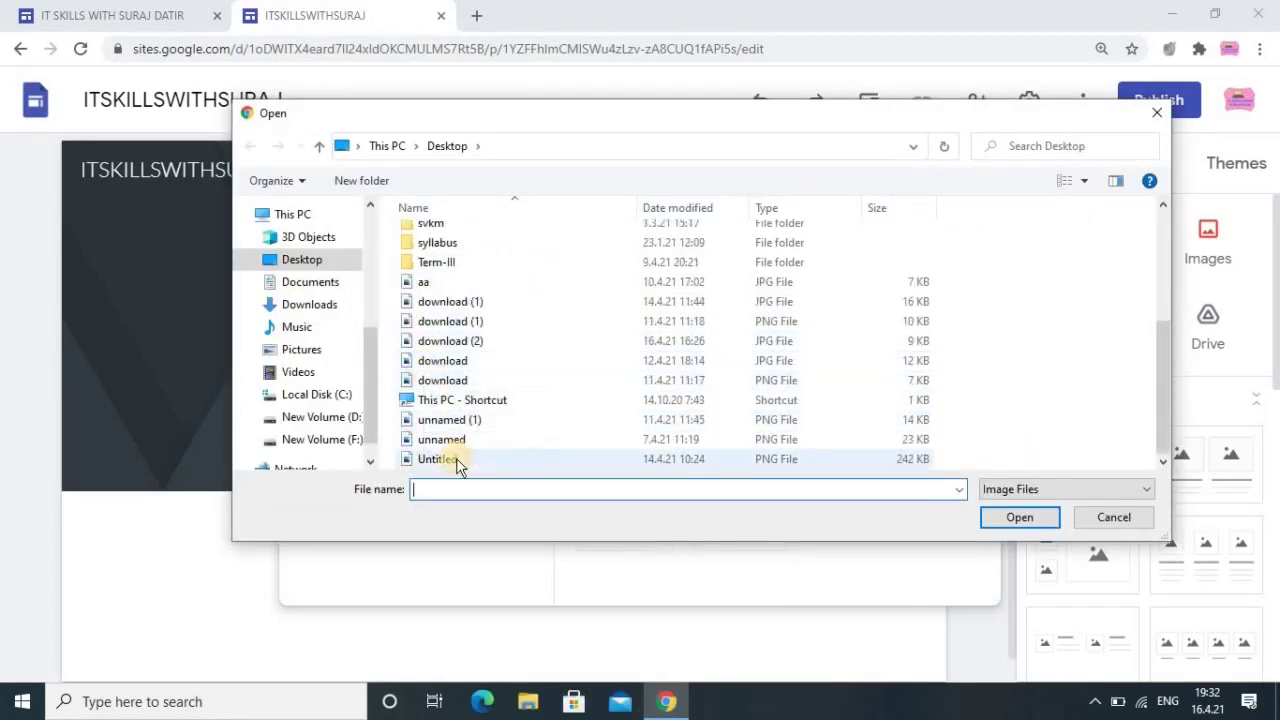
pyautogui.doubleClick(450, 425)
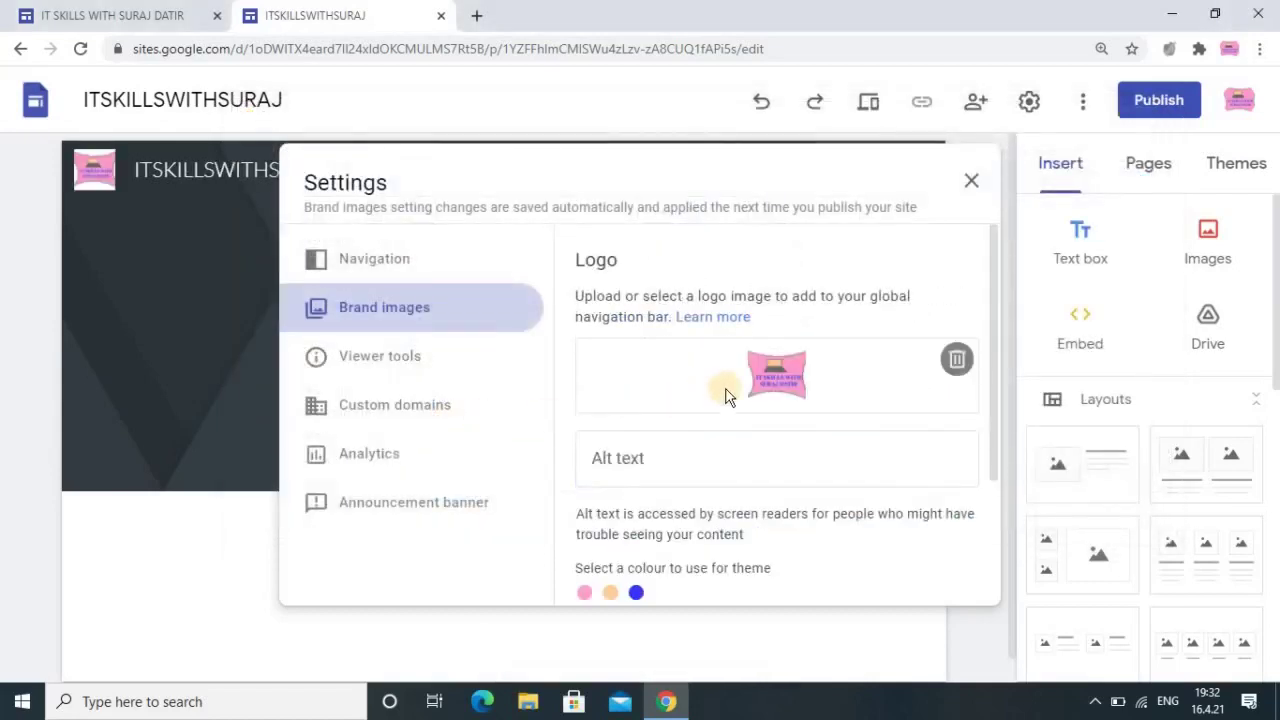
pyautogui.scroll(-3, 700, 338)
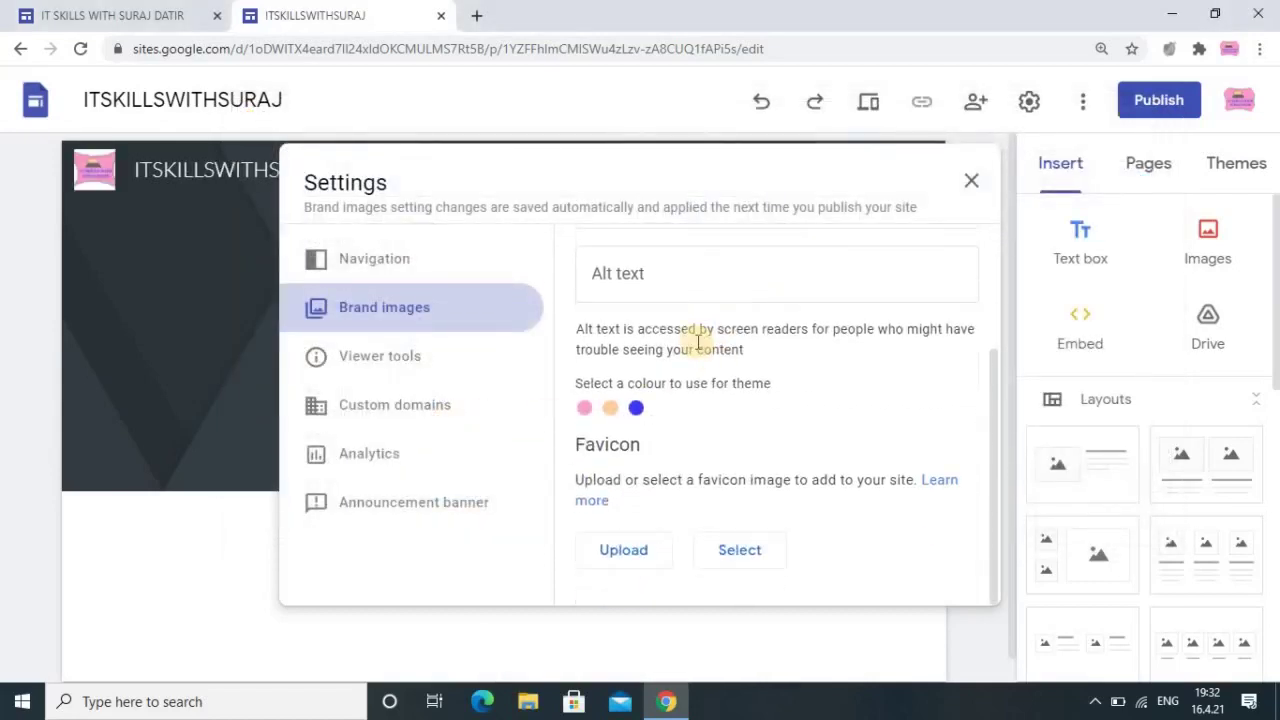
pyautogui.scroll(3, 700, 338)
pyautogui.click(666, 466)
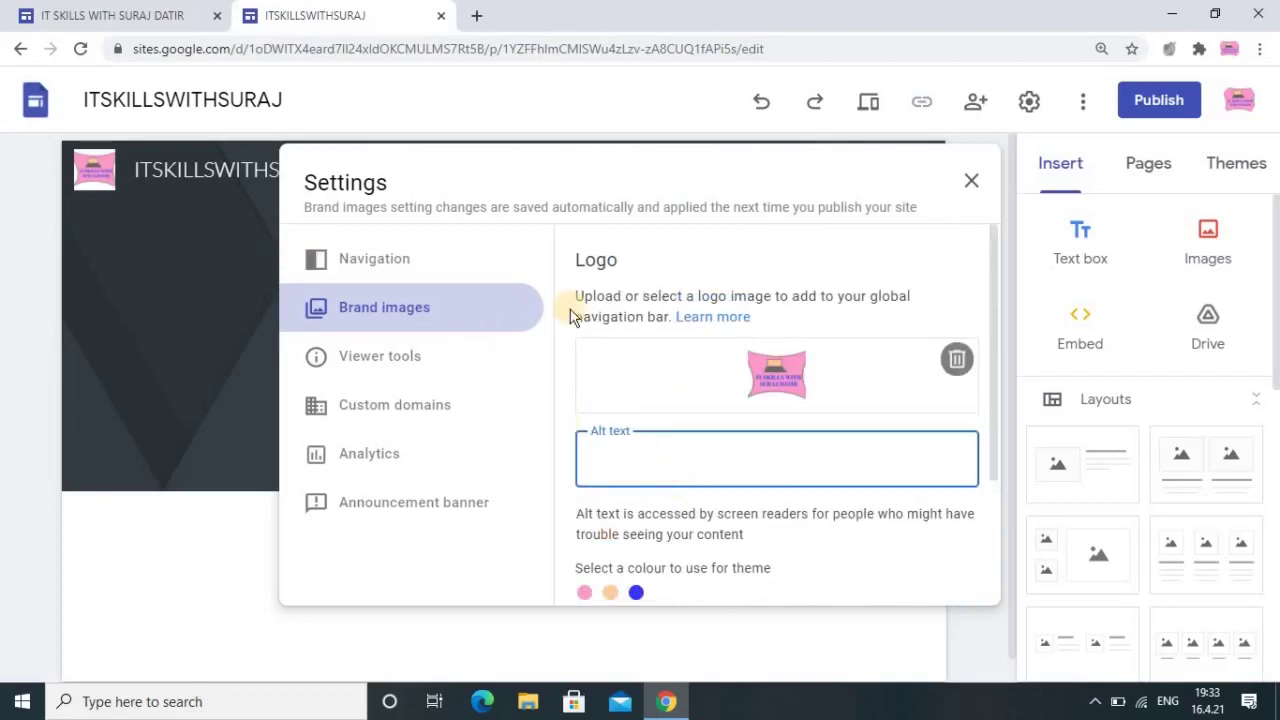
pyautogui.write('ITSKILLSWITHSURAJ')
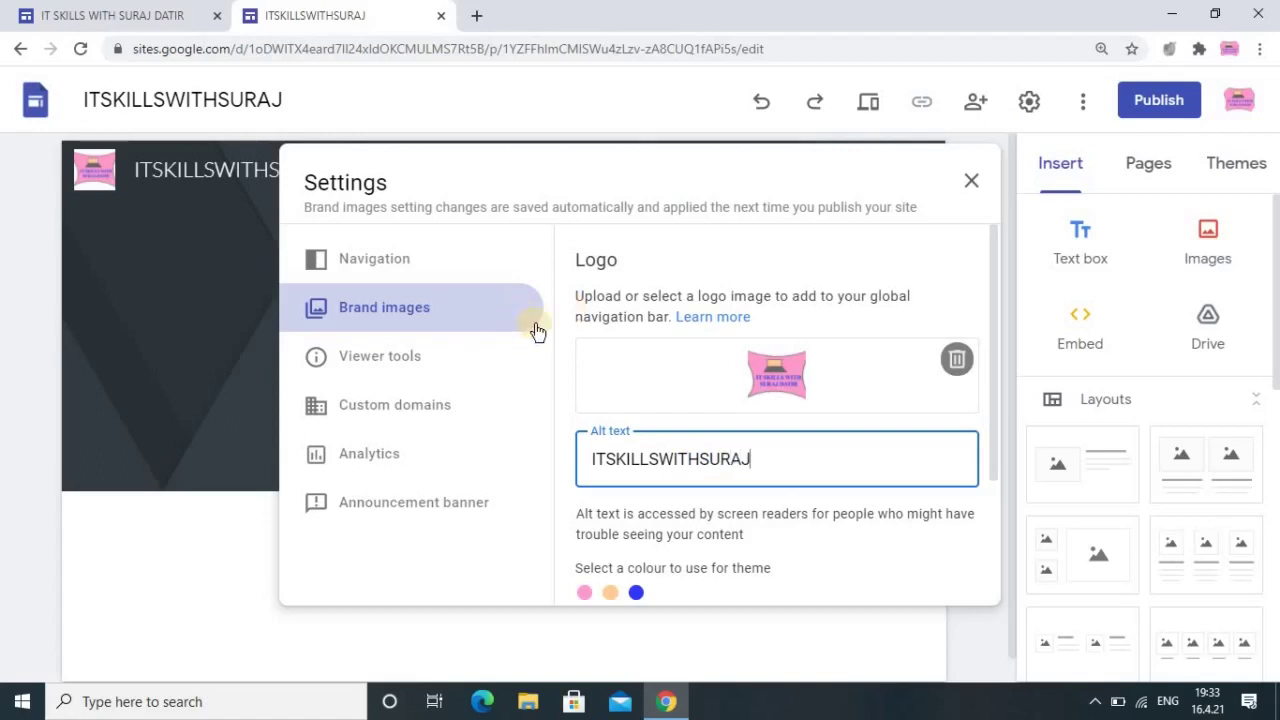
# Upload the Desktop image "unnamed (1)" as the site's favicon and close the settings.
pyautogui.scroll(-2, 662, 400)
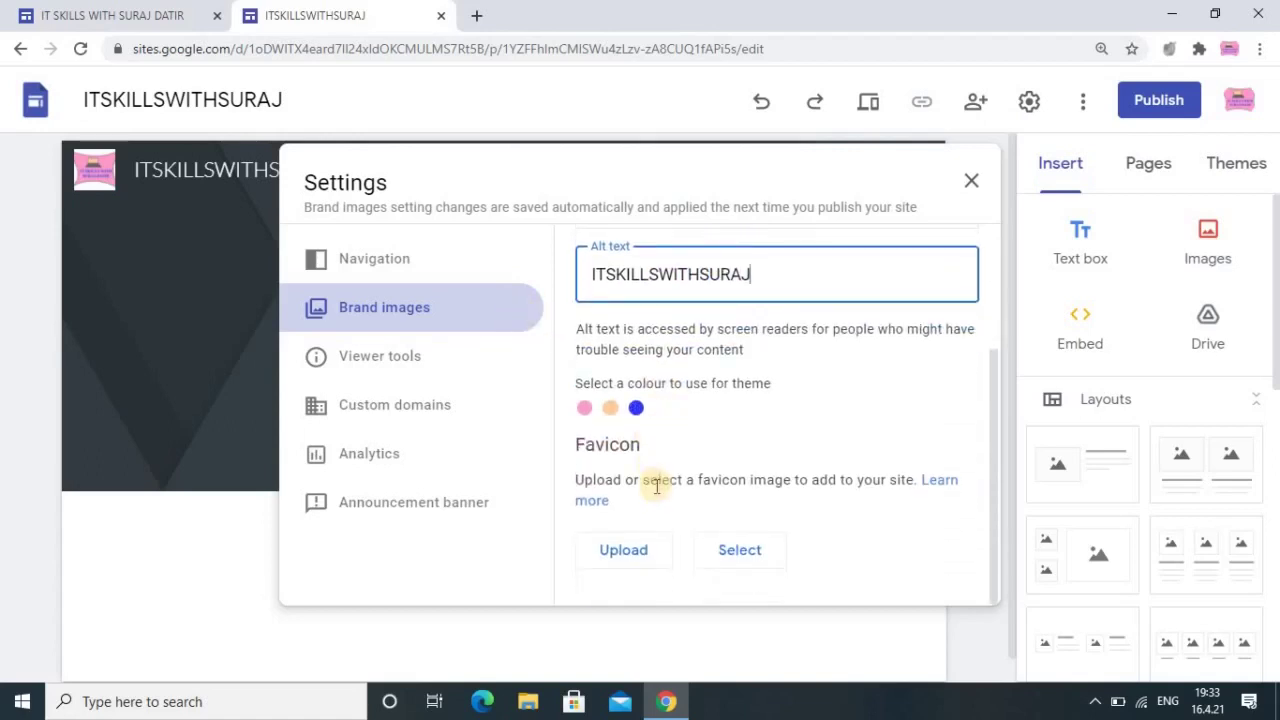
pyautogui.click(623, 550)
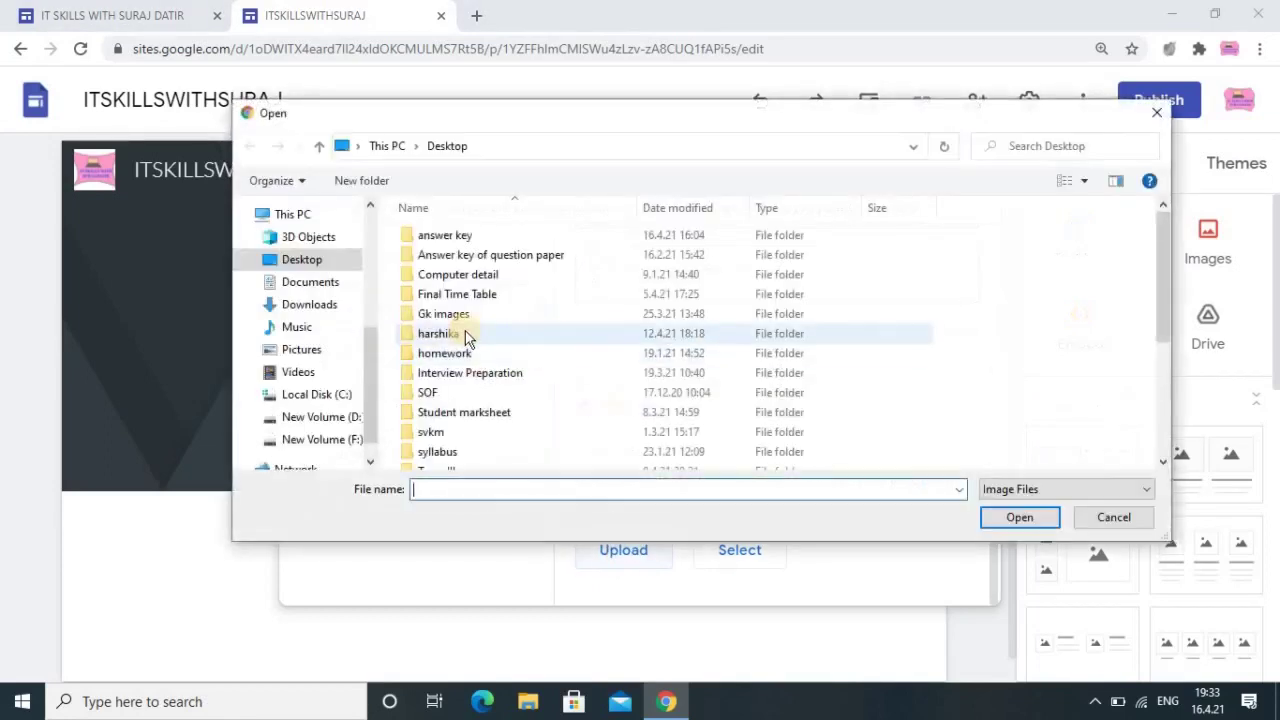
pyautogui.scroll(-5, 472, 406)
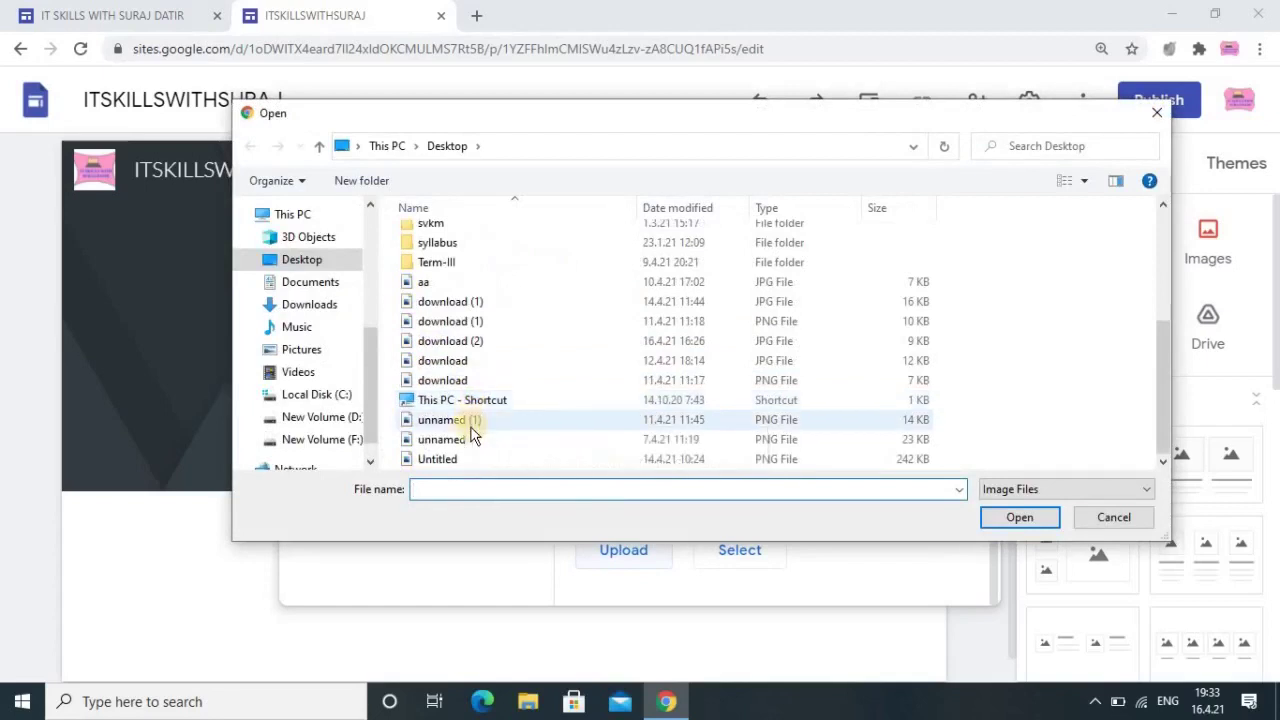
pyautogui.doubleClick(462, 421)
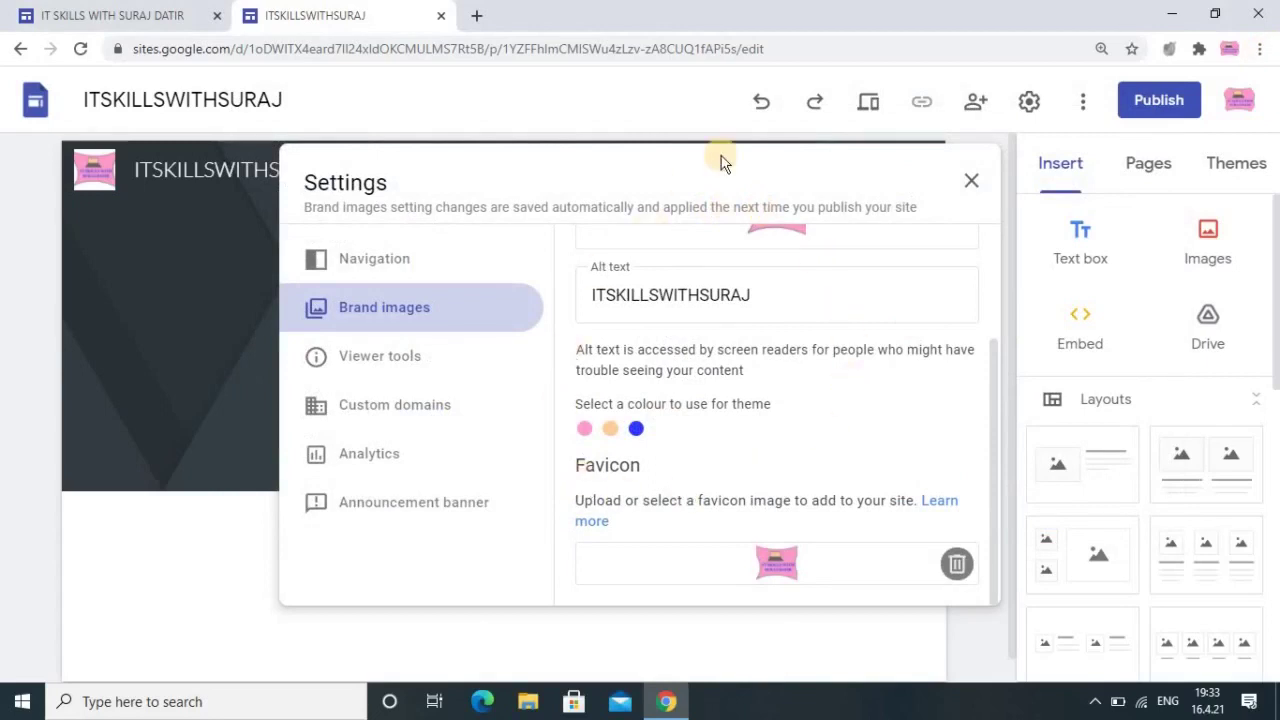
pyautogui.click(974, 186)
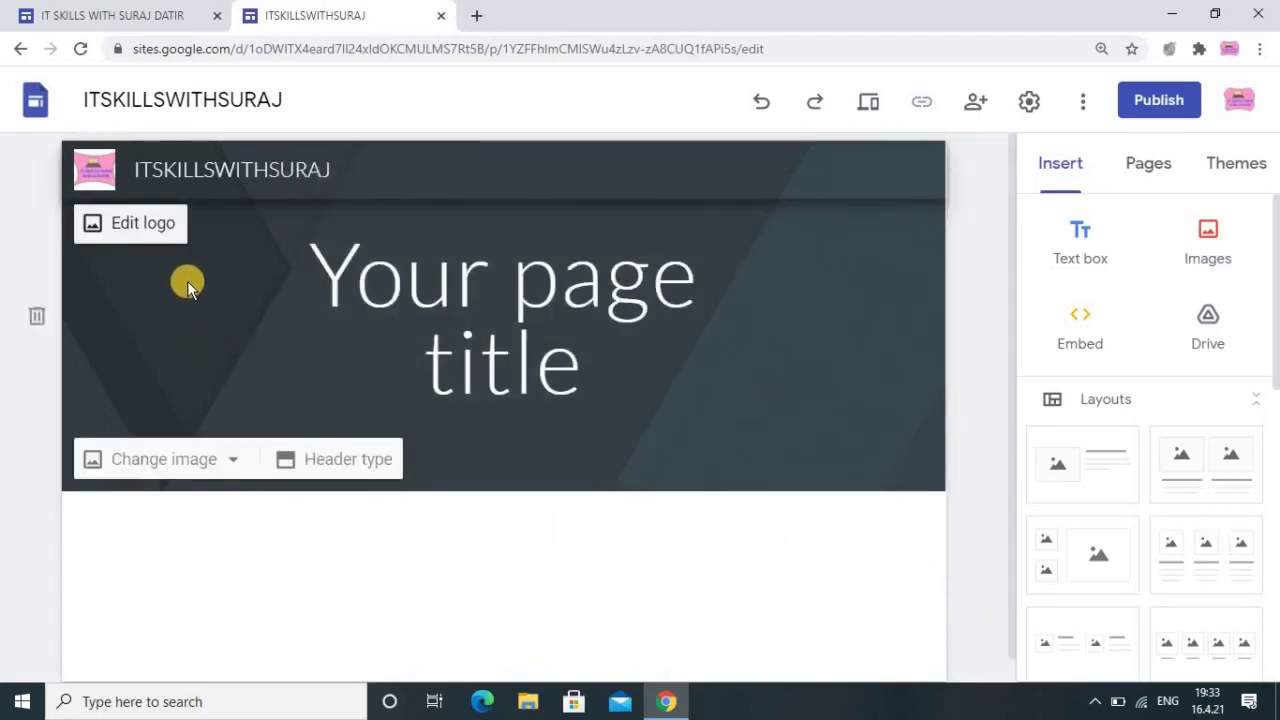
# Replace the placeholder page title in the header with IT SKILLS.
pyautogui.click(494, 320)
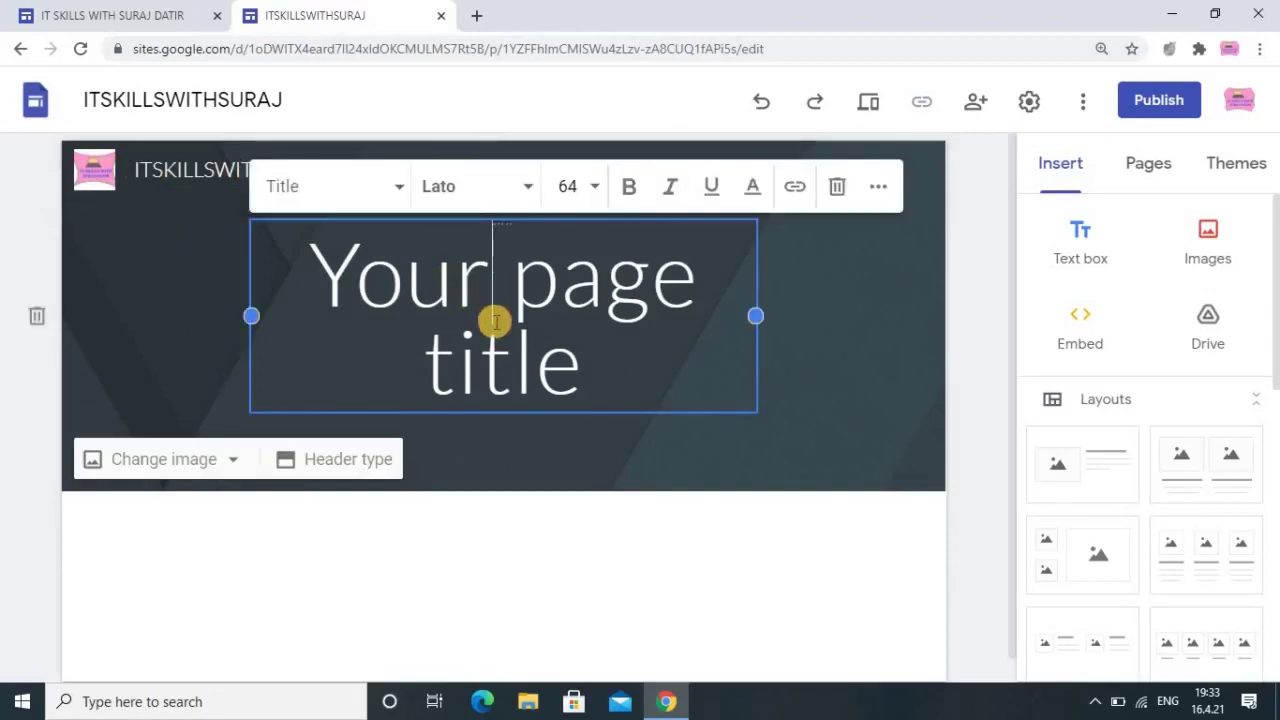
pyautogui.write('IT')
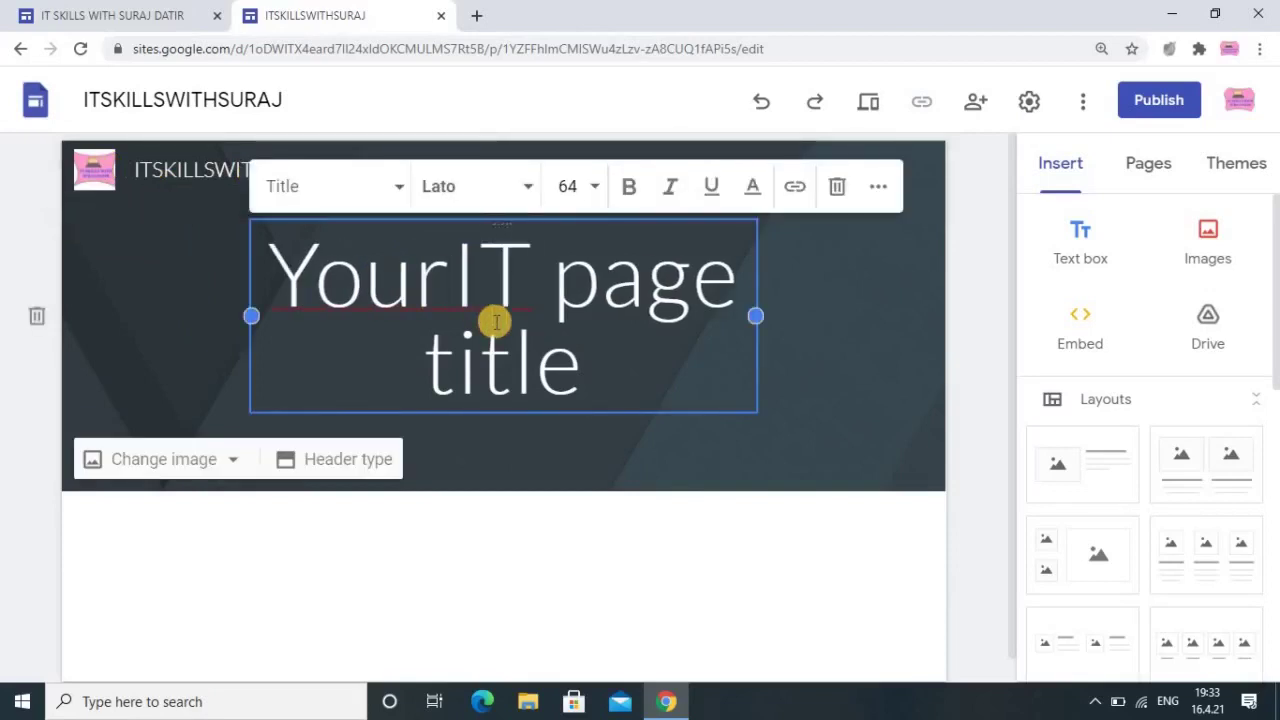
pyautogui.write(' SKILL')
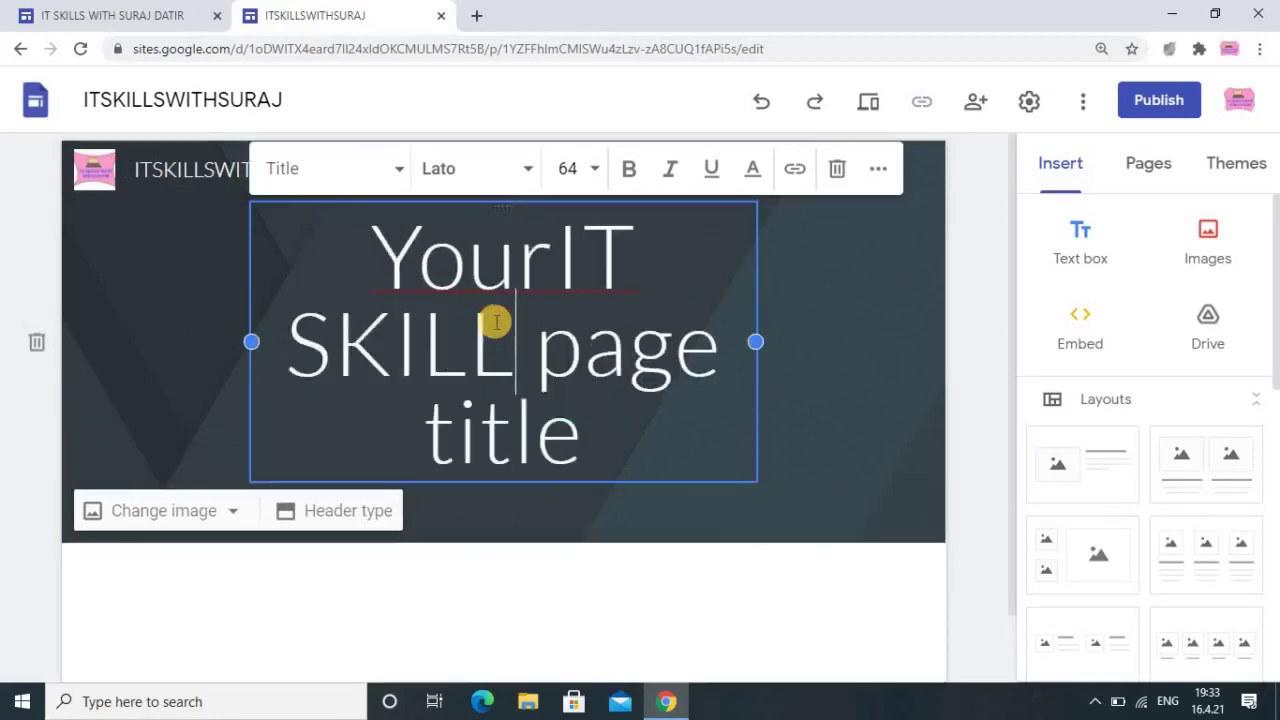
pyautogui.write('S')
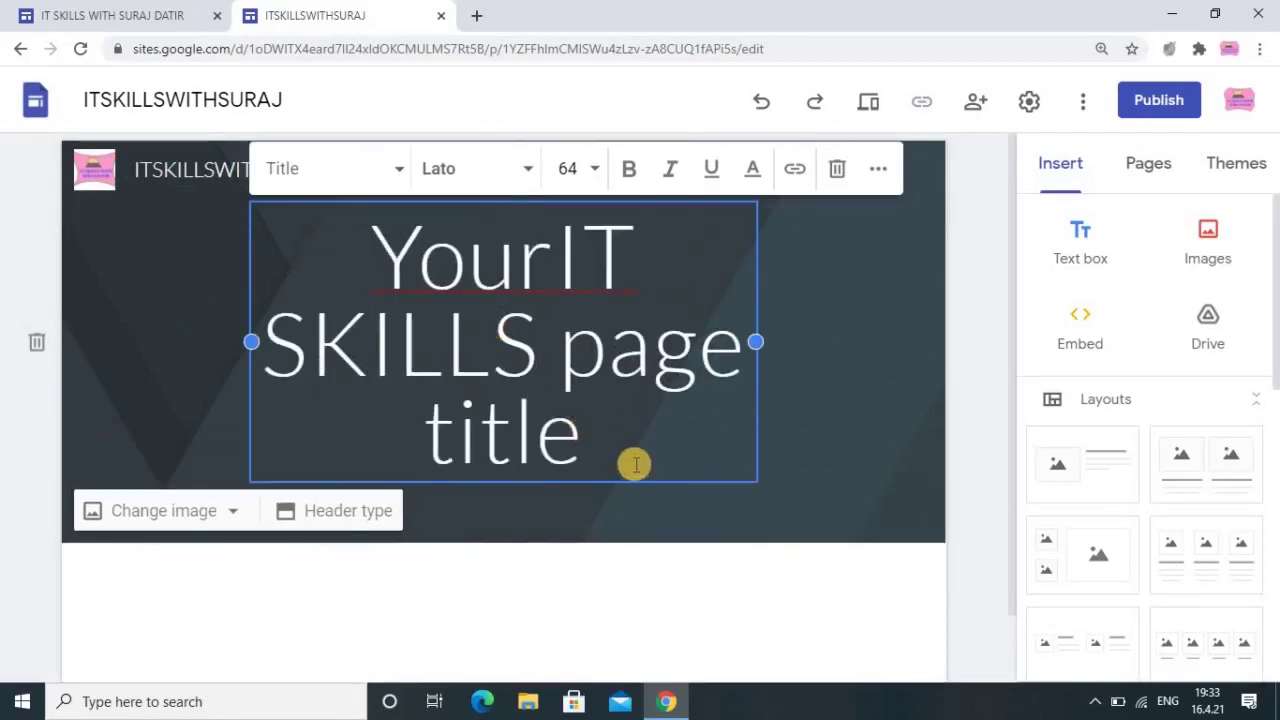
pyautogui.moveTo(594, 451); pyautogui.dragTo(540, 358)
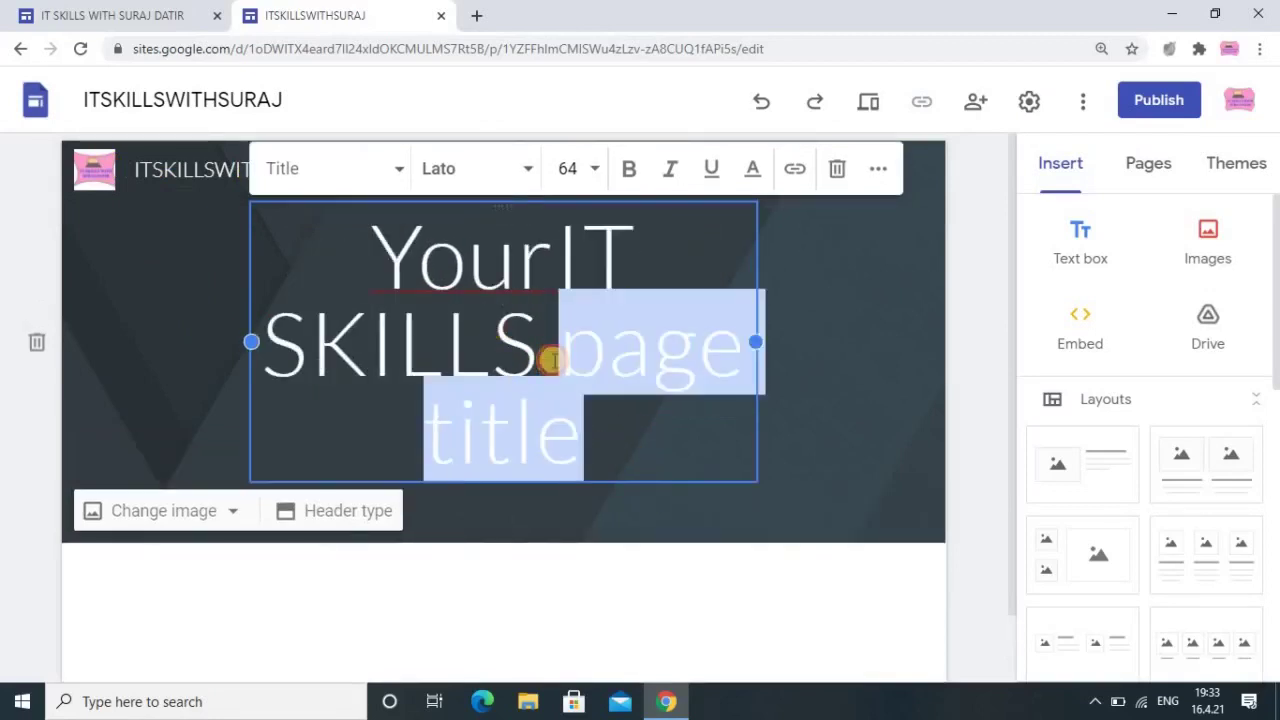
pyautogui.press('BackSpace')
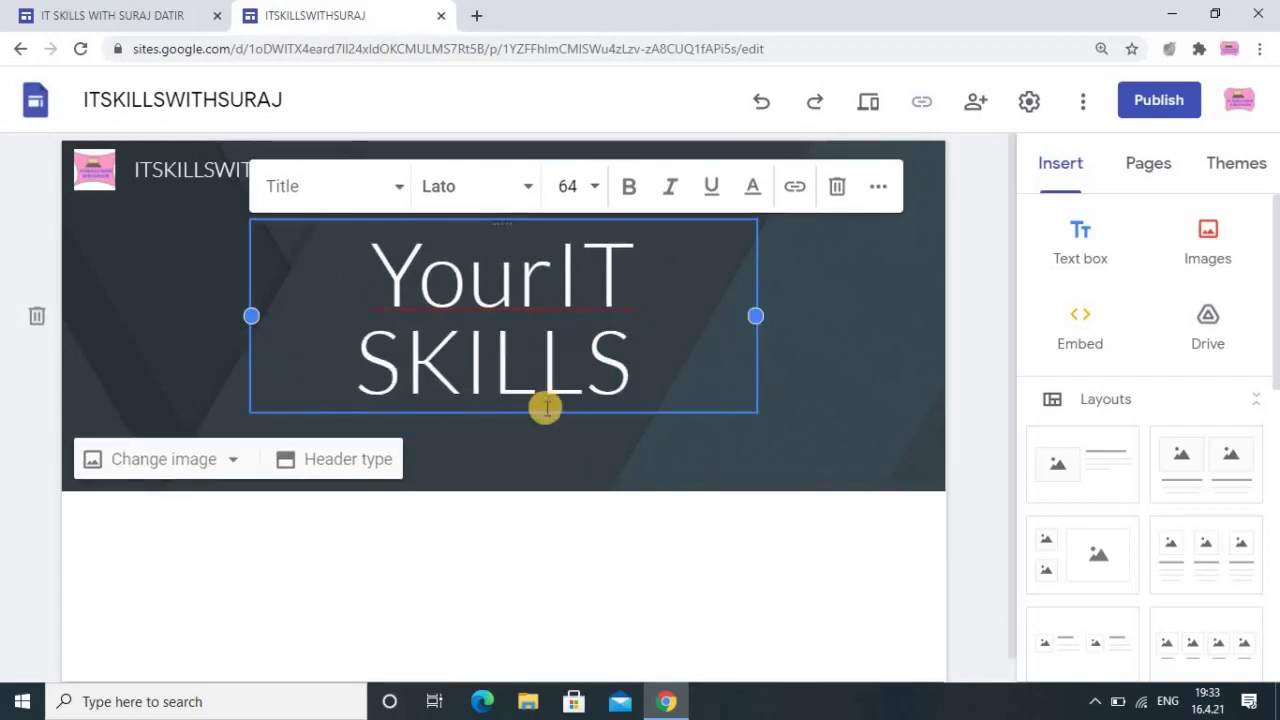
pyautogui.click(554, 277)
pyautogui.press('BackSpace')
pyautogui.press('BackSpace')
pyautogui.press('BackSpace')
pyautogui.press('BackSpace')
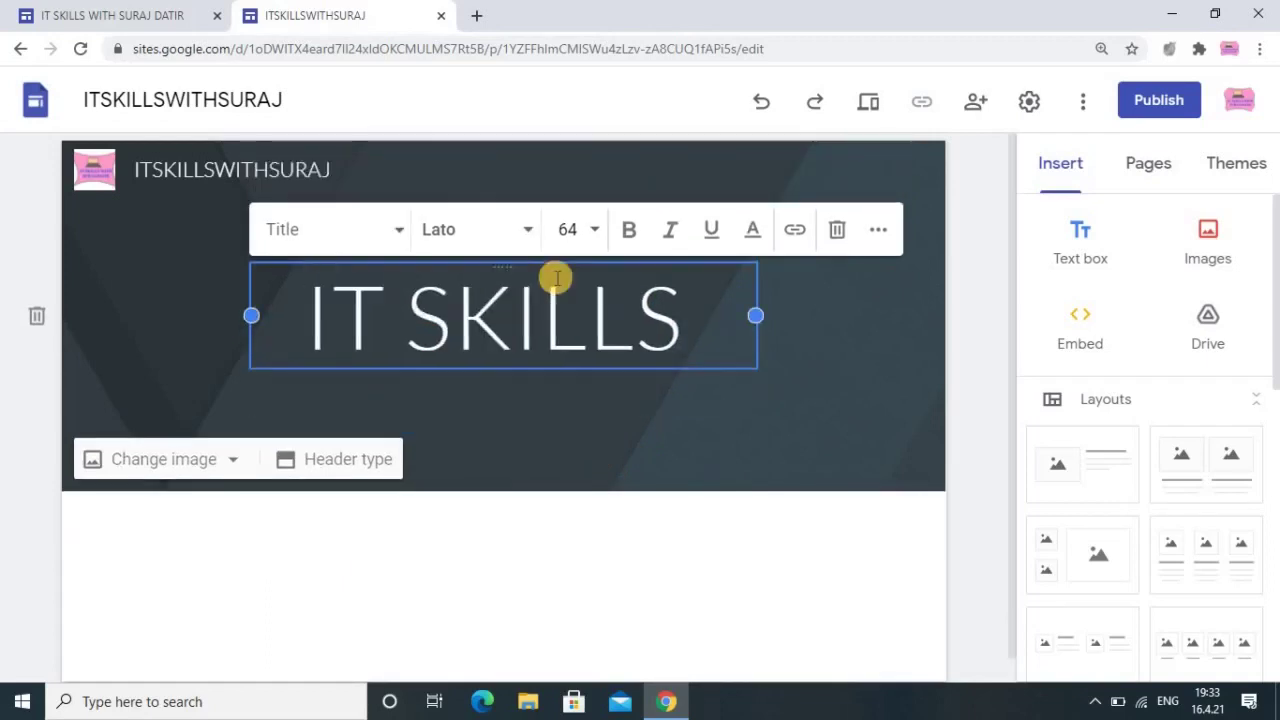
# Make the whole IT SKILLS page title bold.
pyautogui.click(633, 400)
pyautogui.click(606, 310)
pyautogui.moveTo(656, 322); pyautogui.dragTo(306, 314)
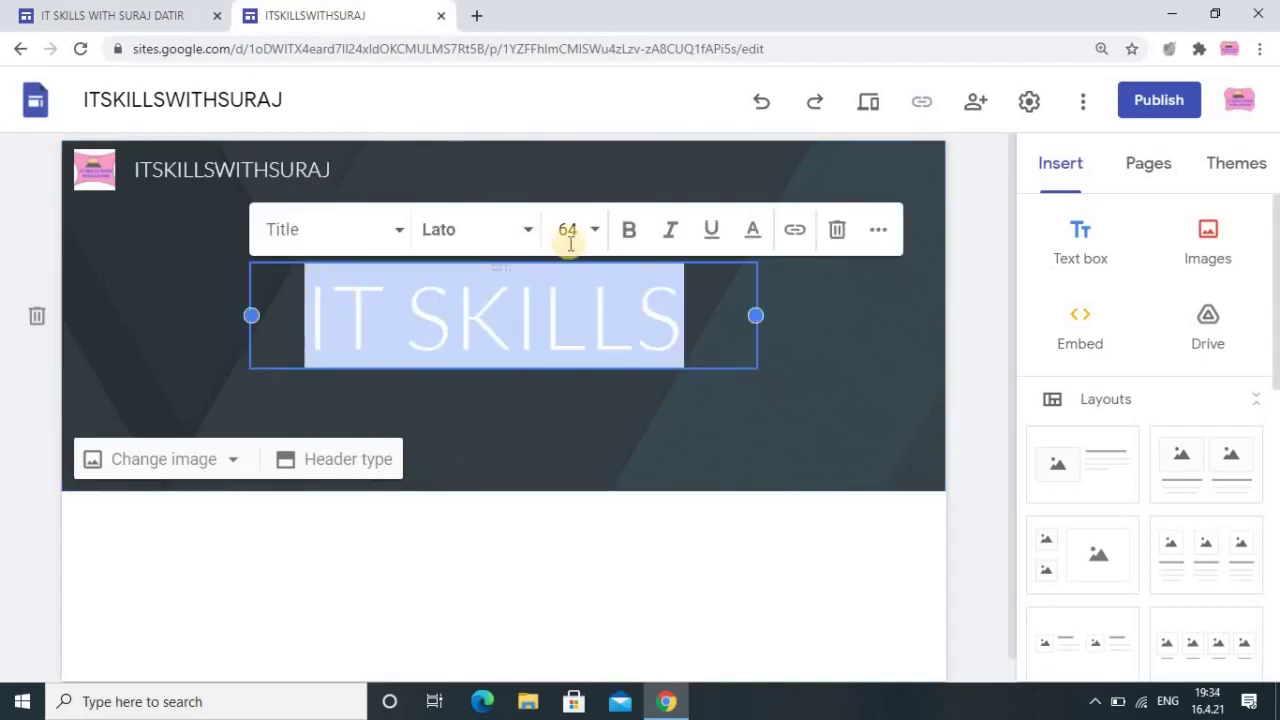
pyautogui.click(629, 229)
pyautogui.click(791, 415)
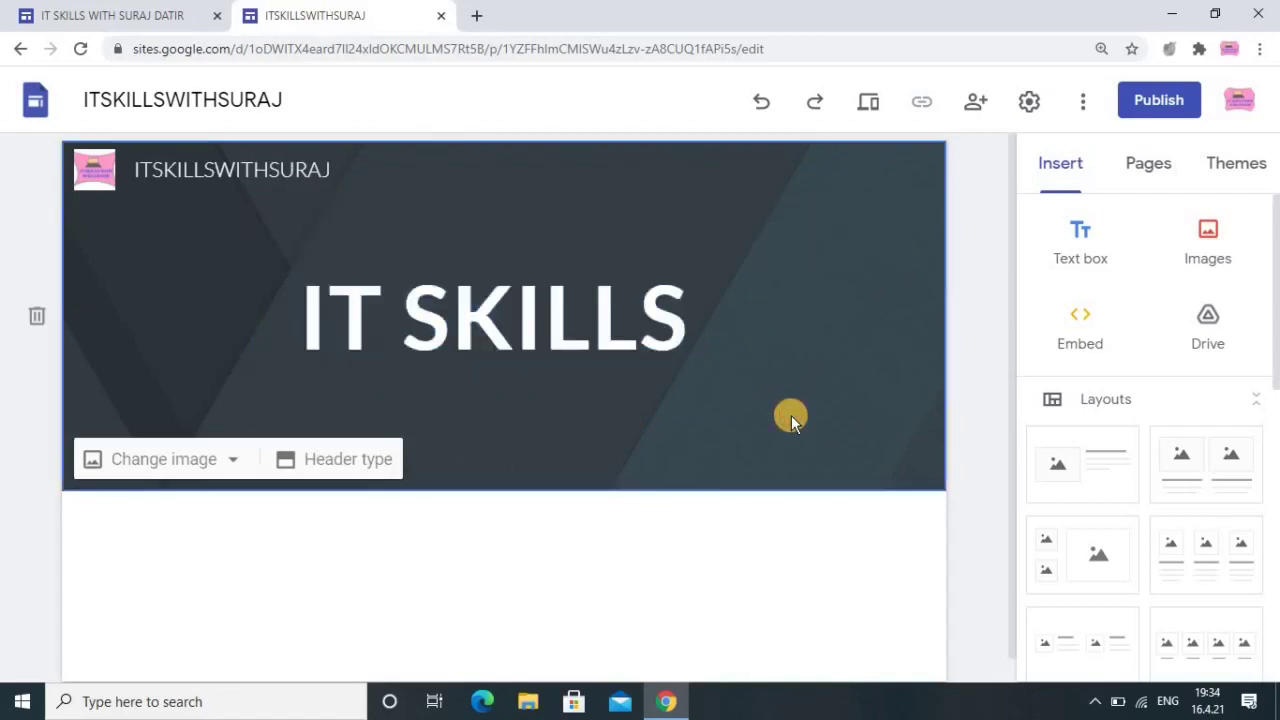
# Change the text colour of the IT SKILLS page title to yellow.
pyautogui.click(680, 310)
pyautogui.moveTo(680, 310); pyautogui.dragTo(270, 316)
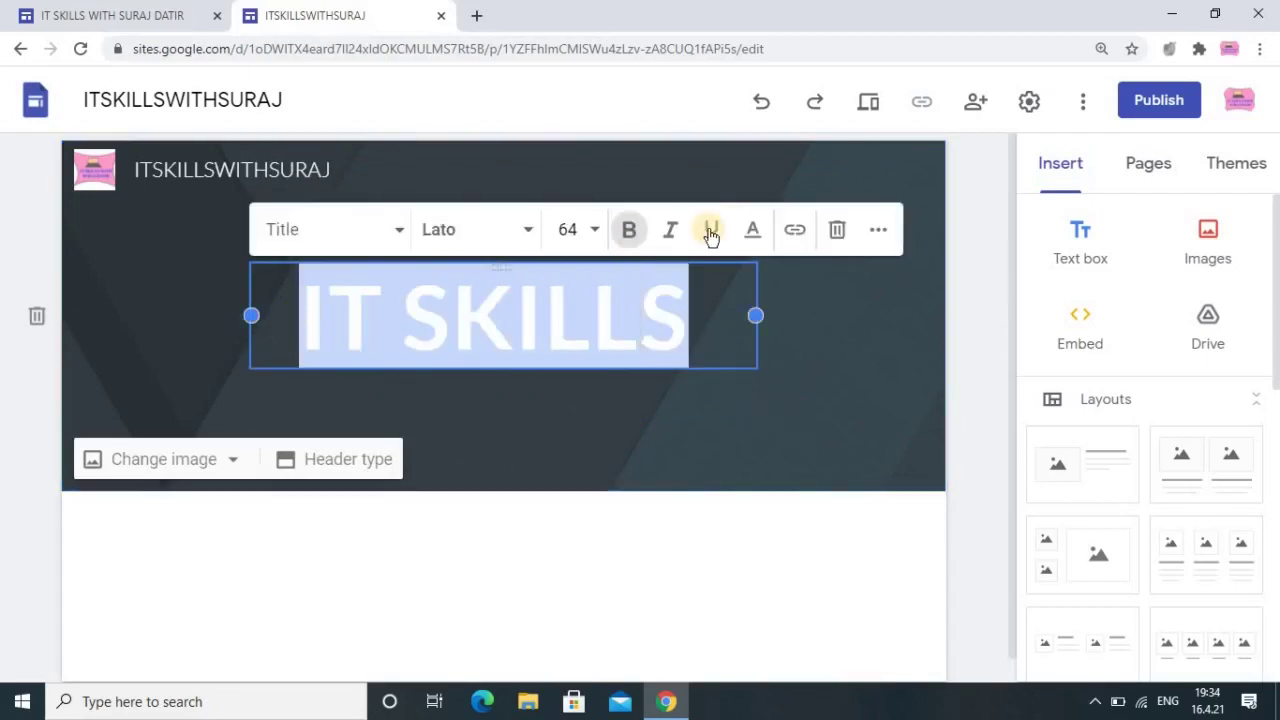
pyautogui.click(756, 229)
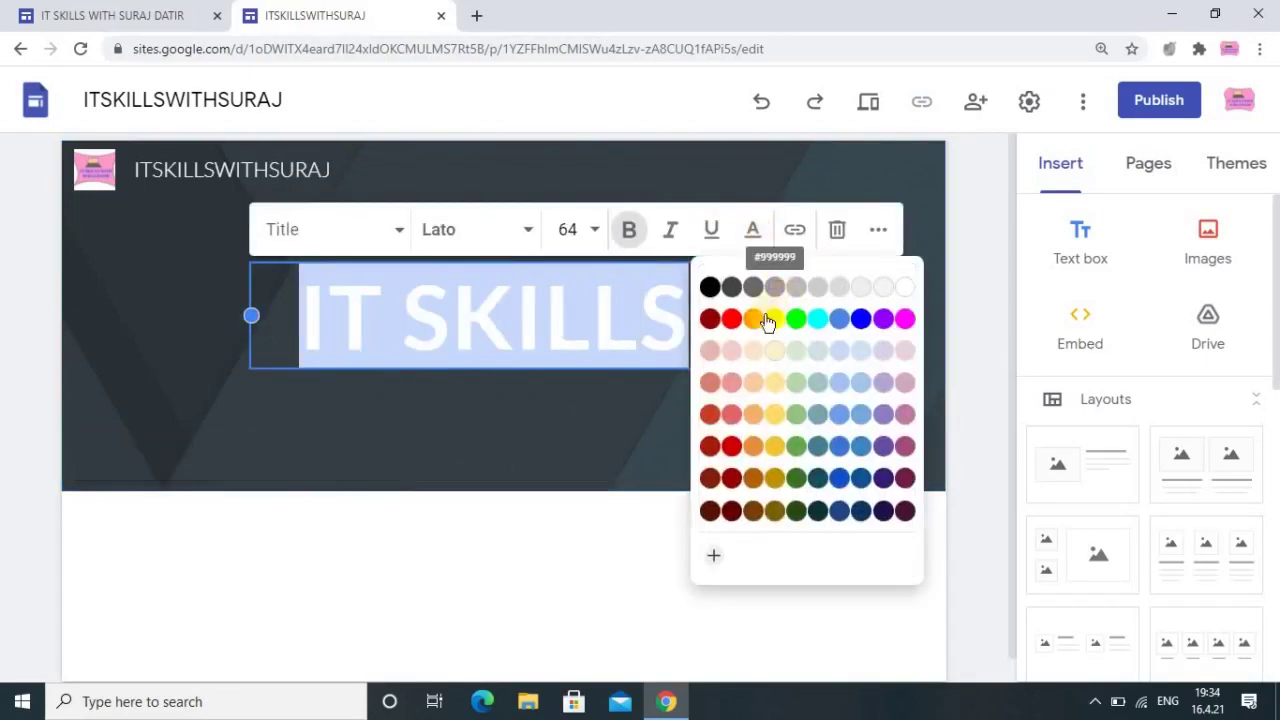
pyautogui.click(773, 320)
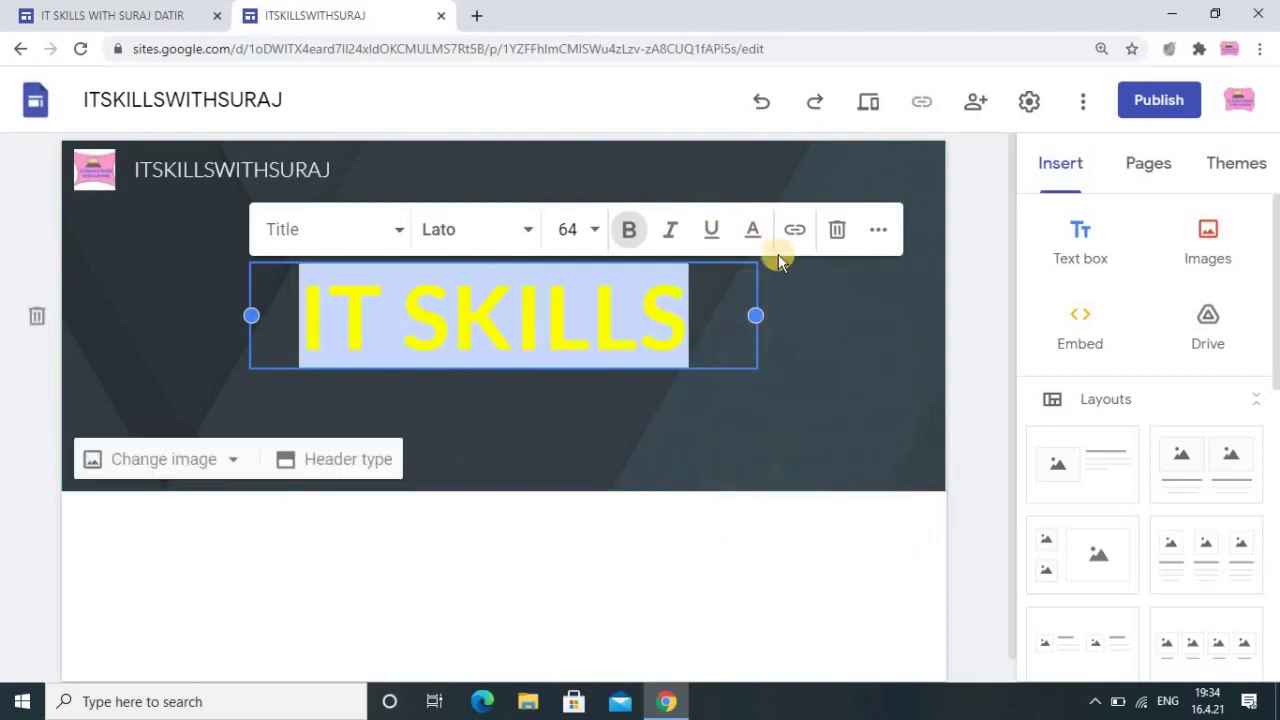
pyautogui.click(749, 437)
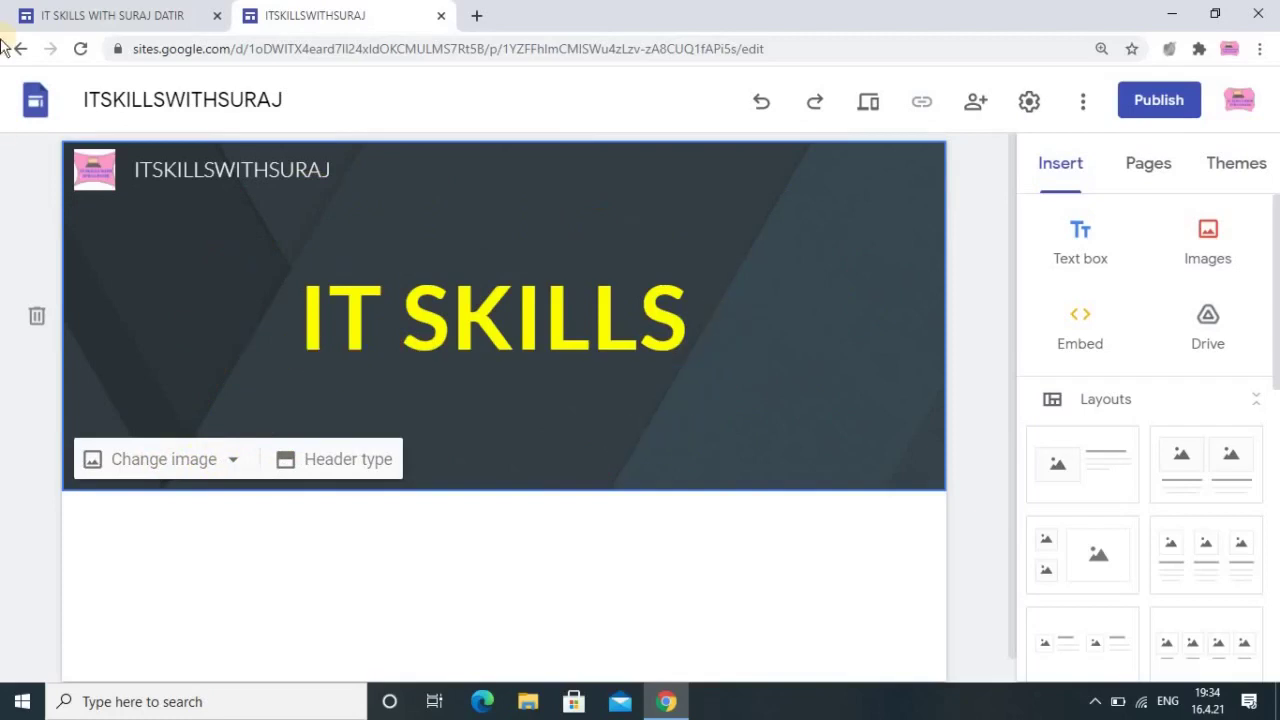
pyautogui.click(70, 15)
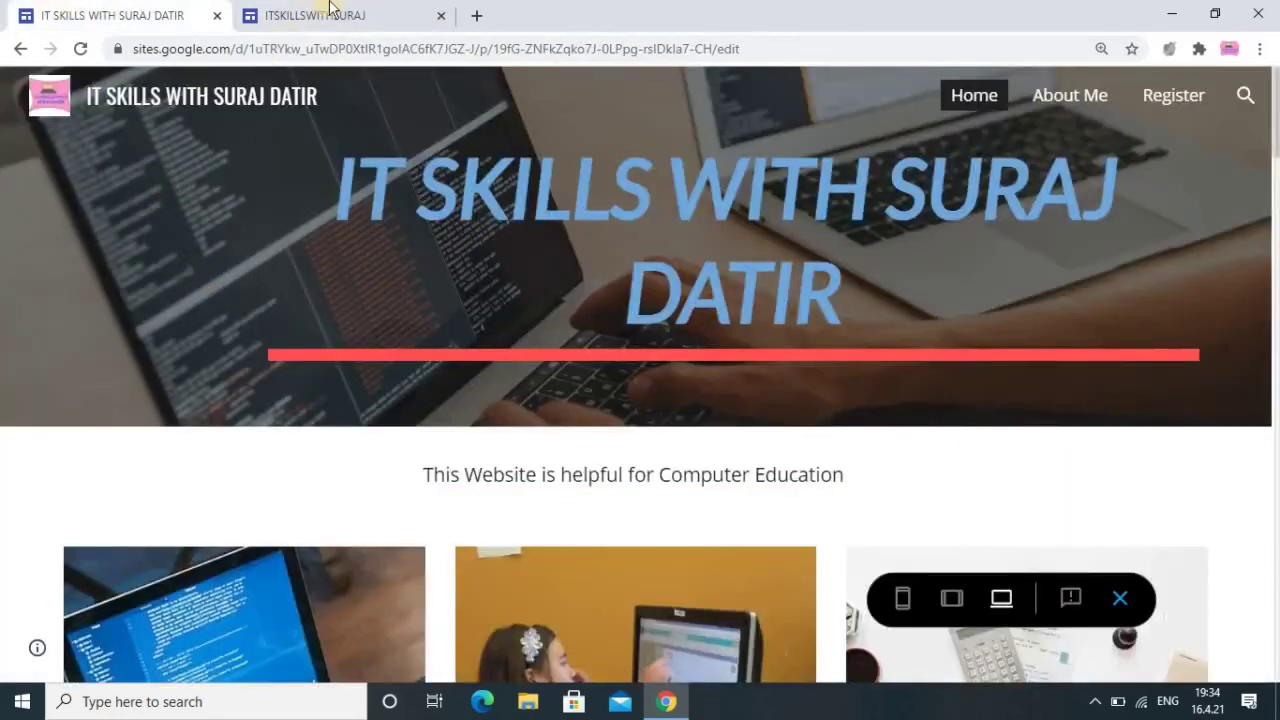
pyautogui.click(330, 18)
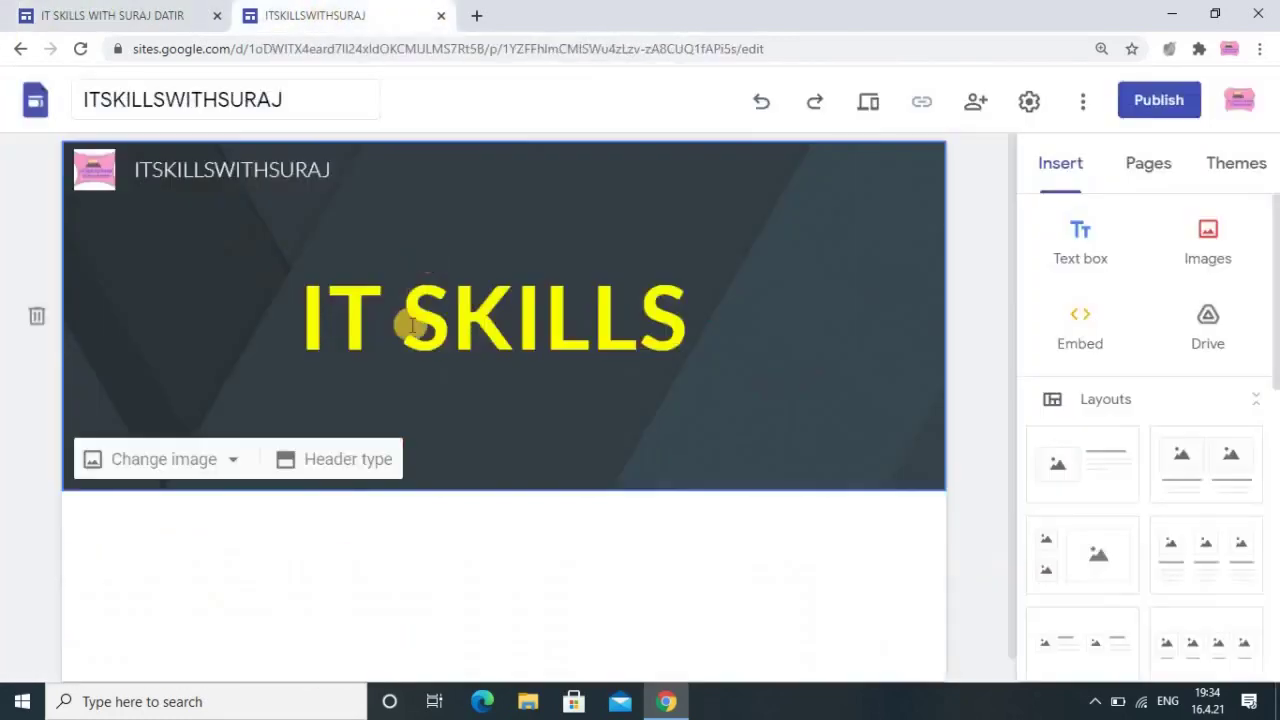
pyautogui.click(155, 466)
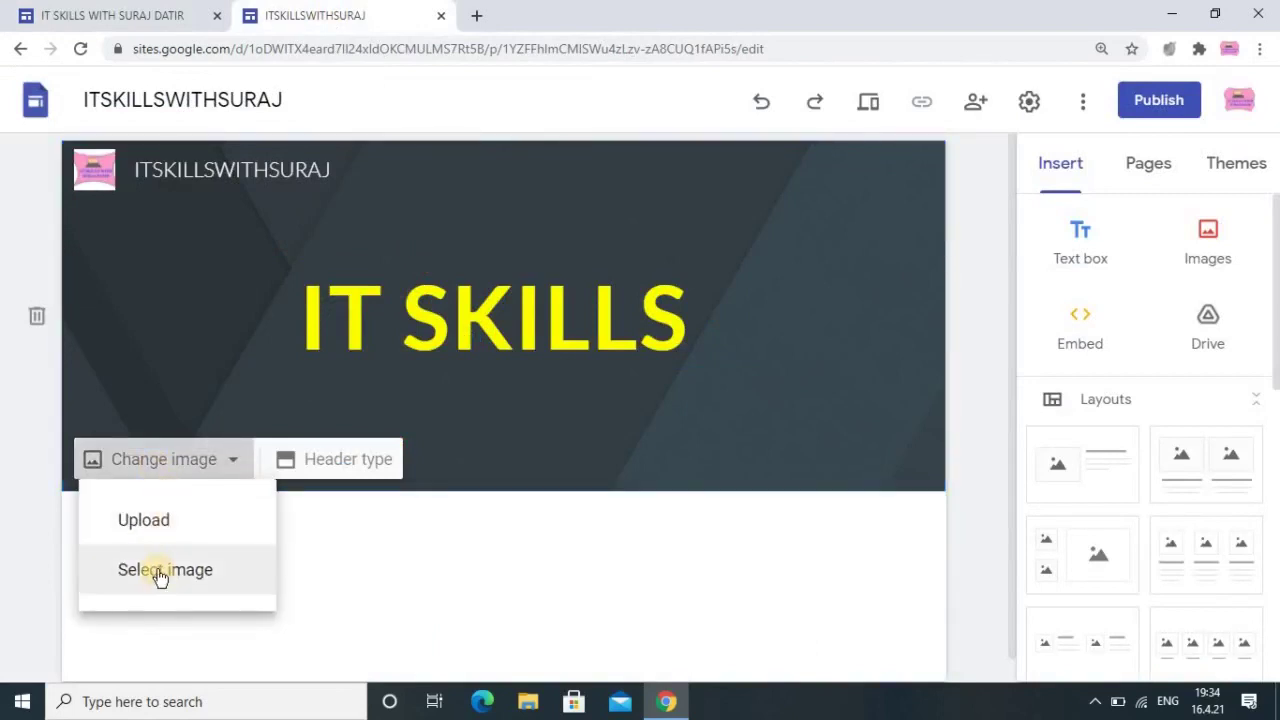
pyautogui.click(149, 523)
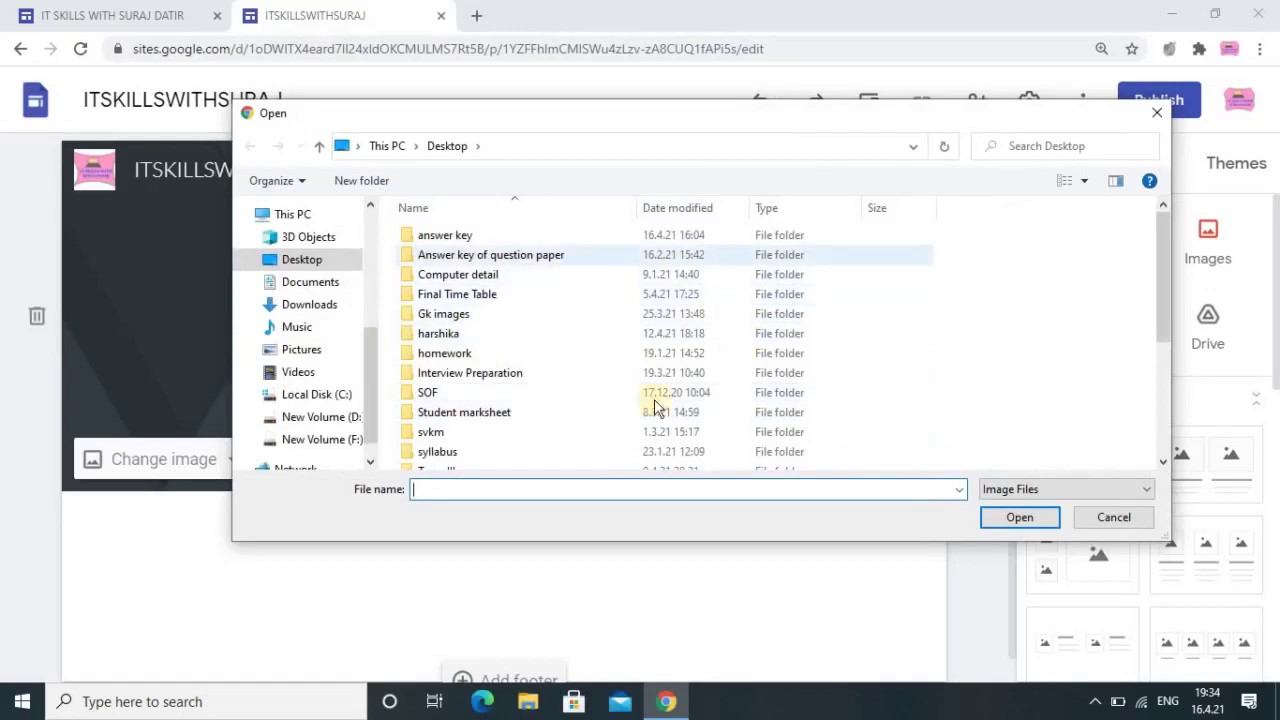
pyautogui.click(320, 146)
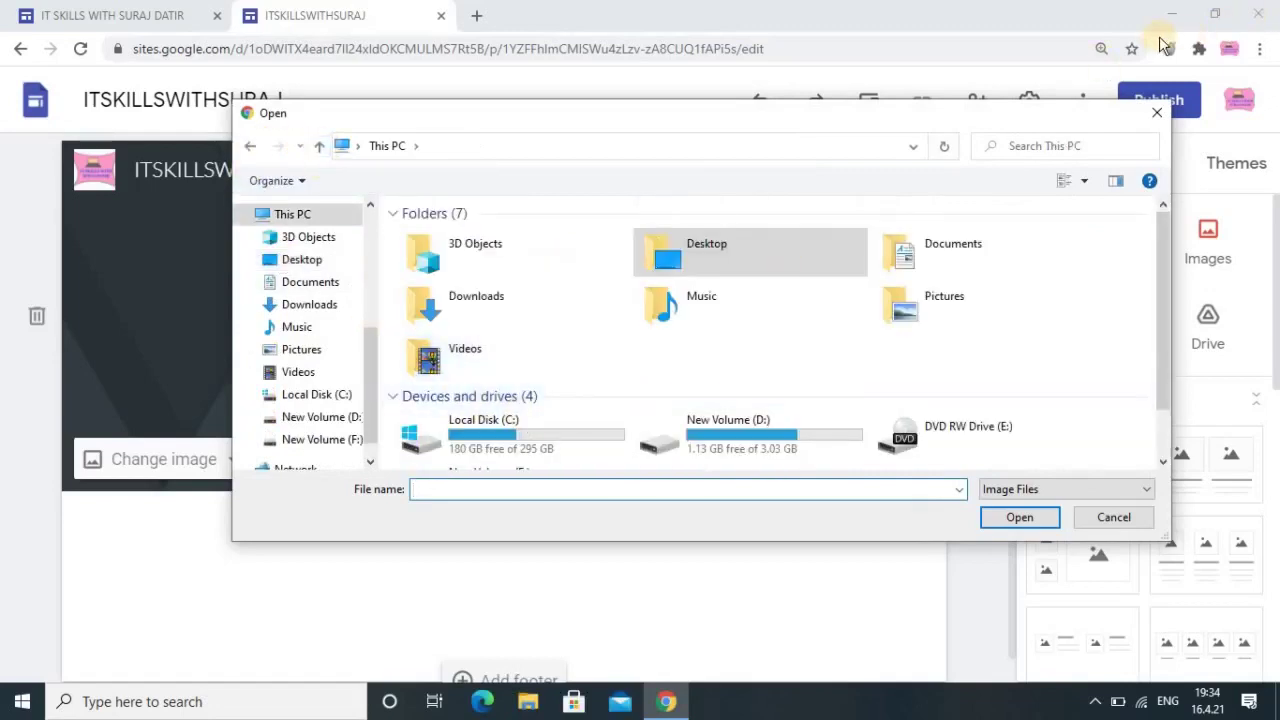
pyautogui.click(1157, 113)
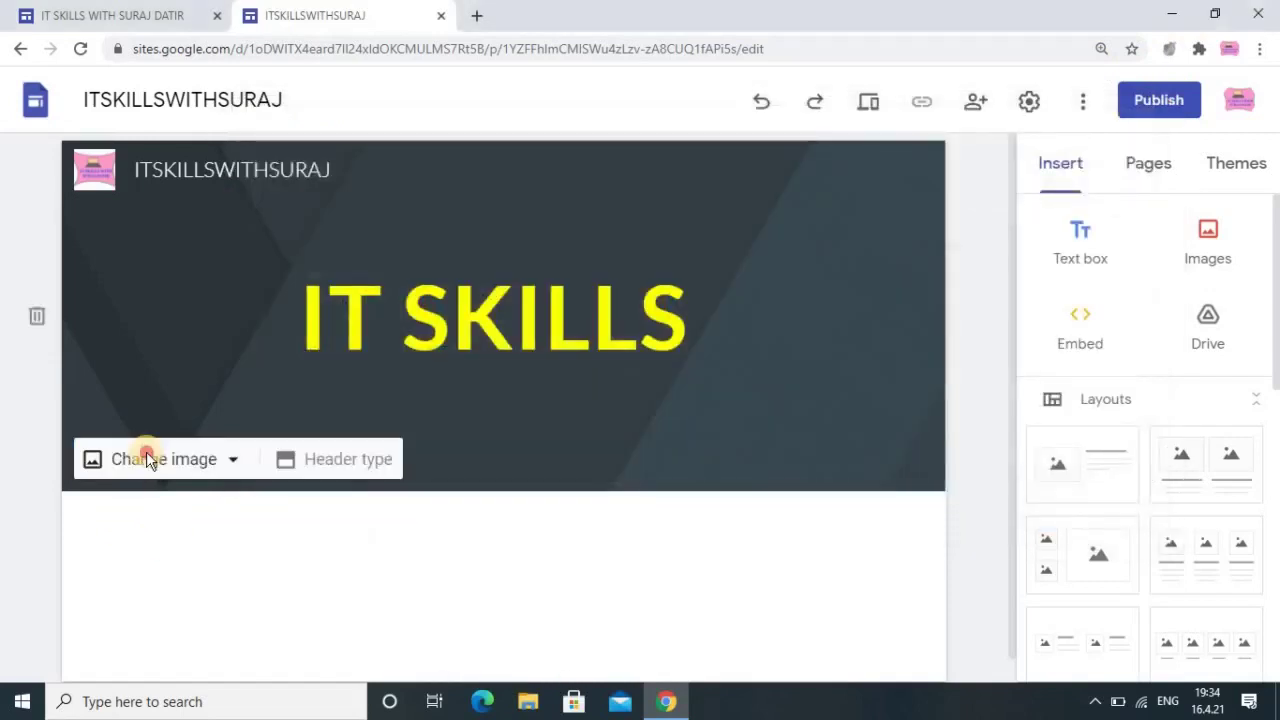
# Replace the header image with the photo of a laptop beside a kettle and mug, found through a Google image search for COMPUER.
pyautogui.click(146, 456)
pyautogui.click(163, 572)
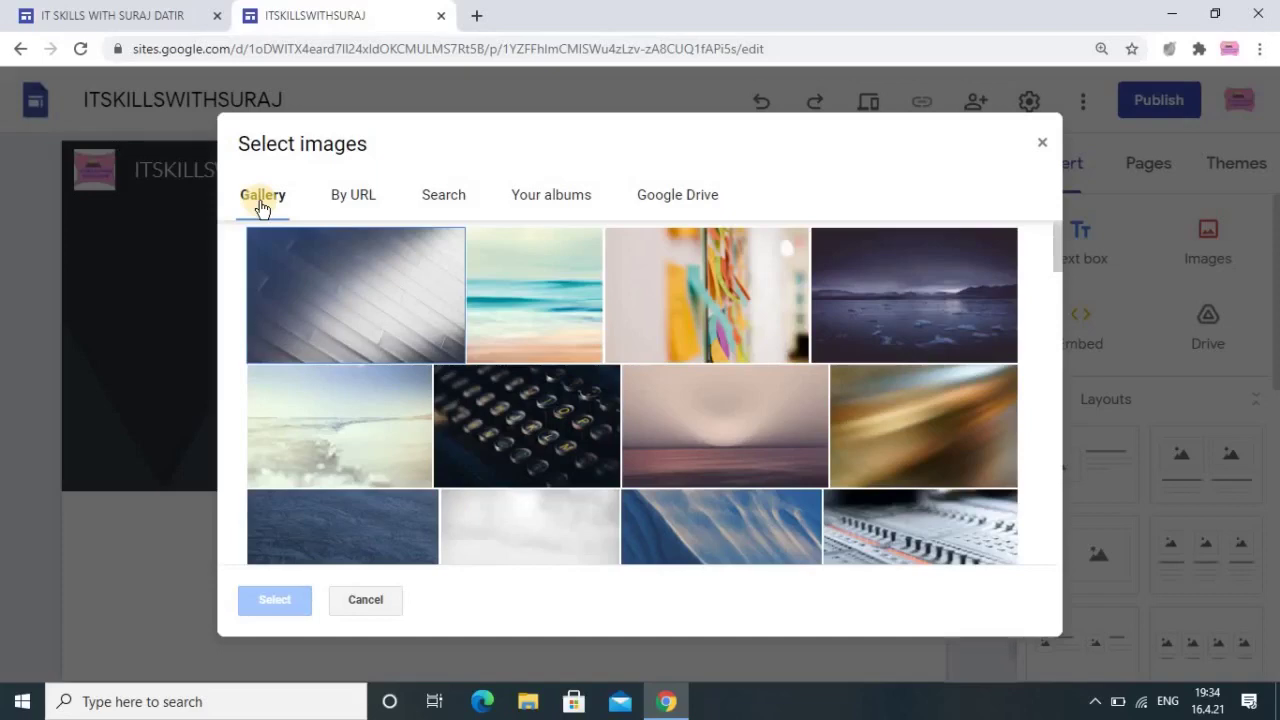
pyautogui.click(447, 197)
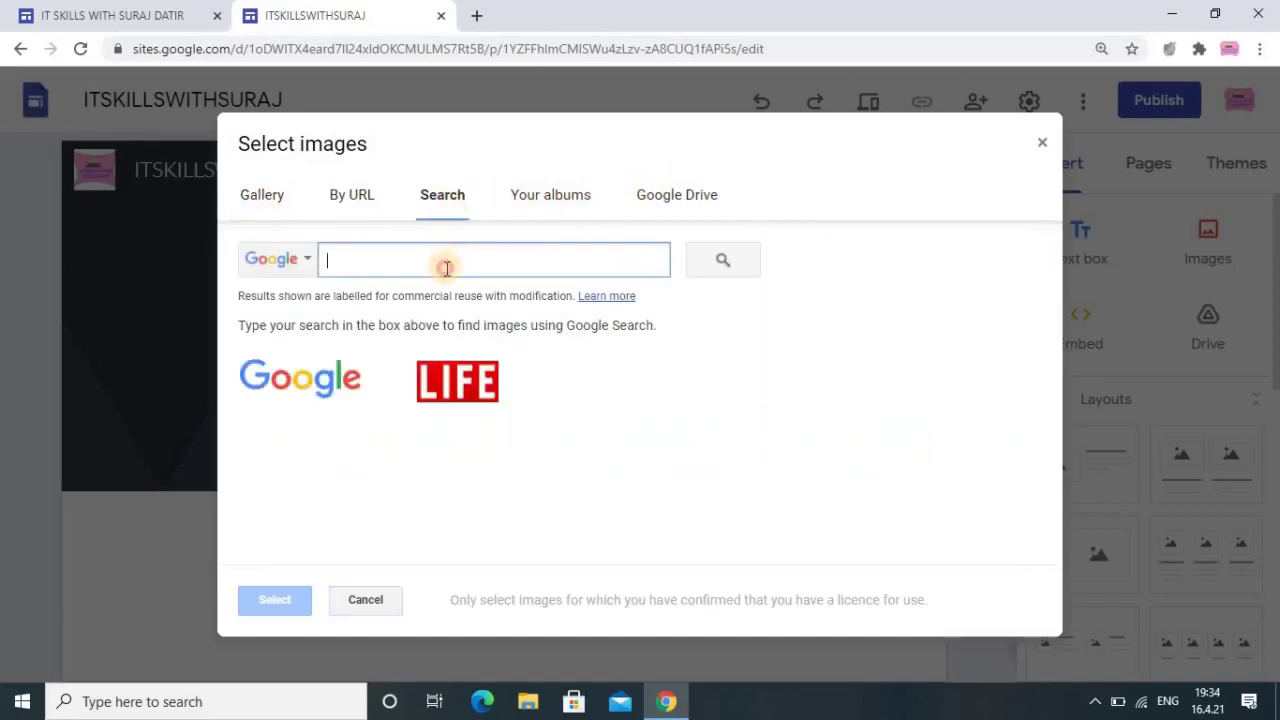
pyautogui.write('co')
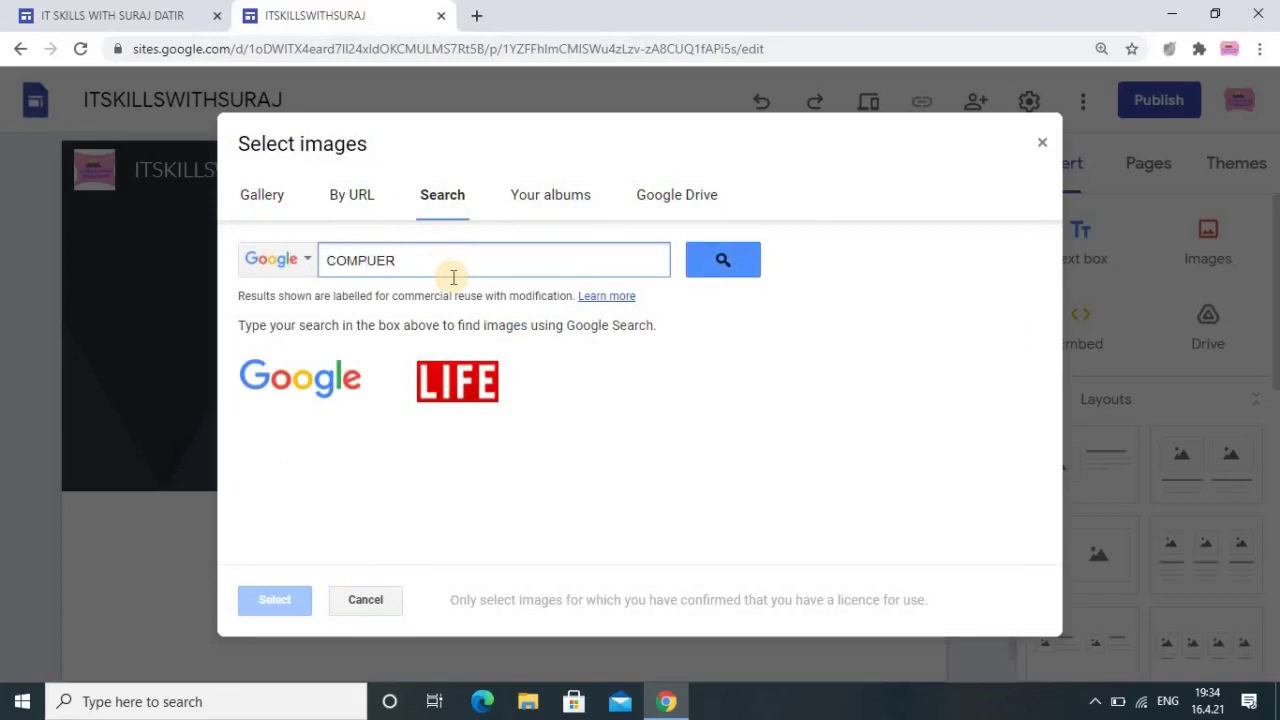
pyautogui.press('Return')
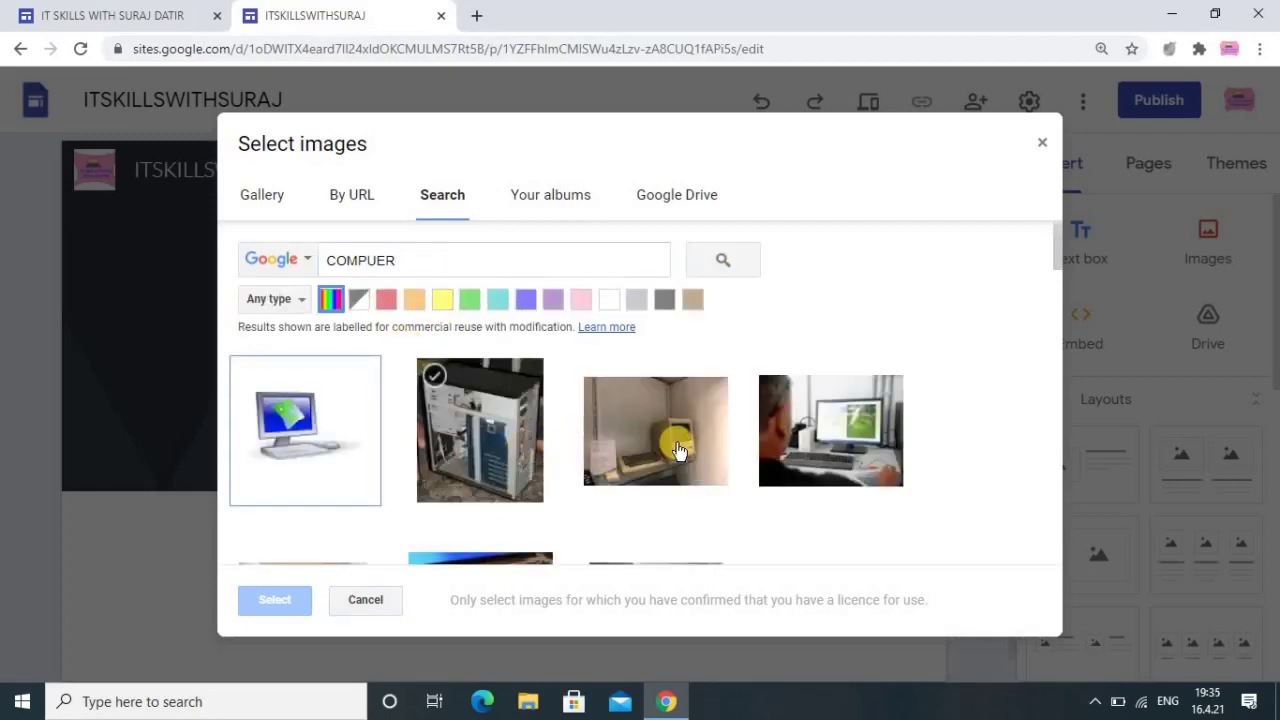
pyautogui.scroll(-2, 678, 450)
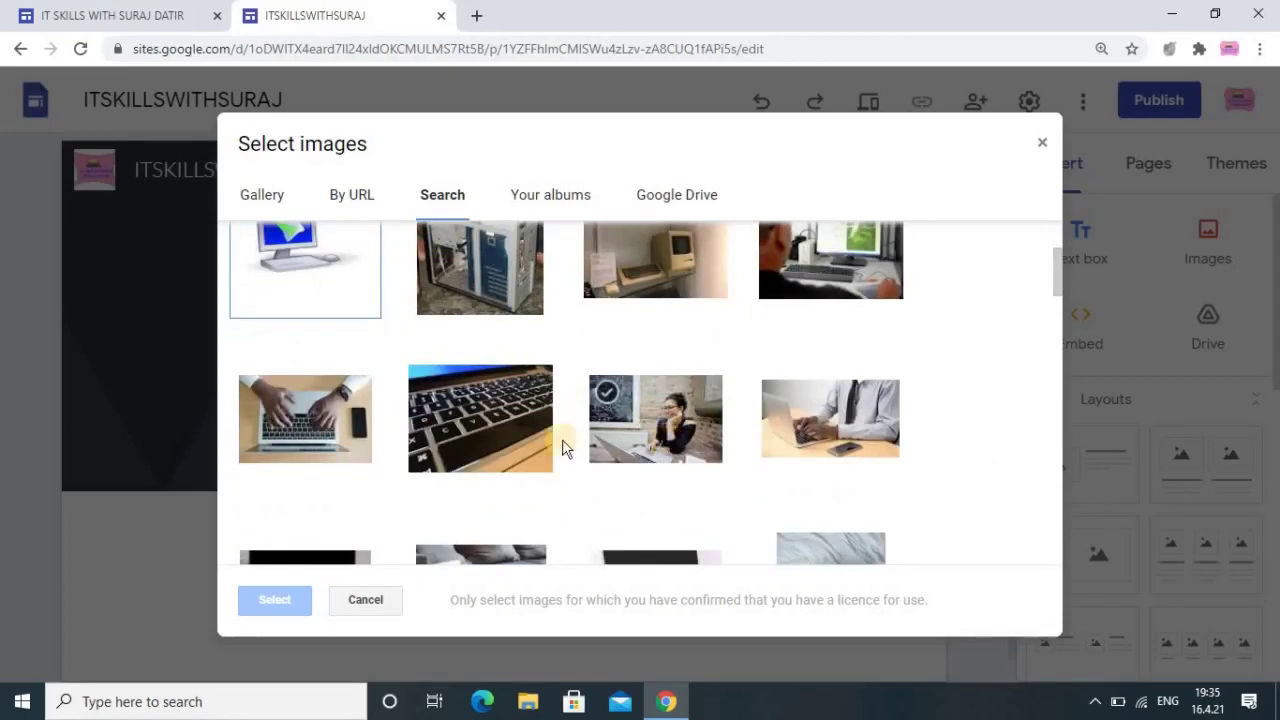
pyautogui.scroll(-1, 688, 460)
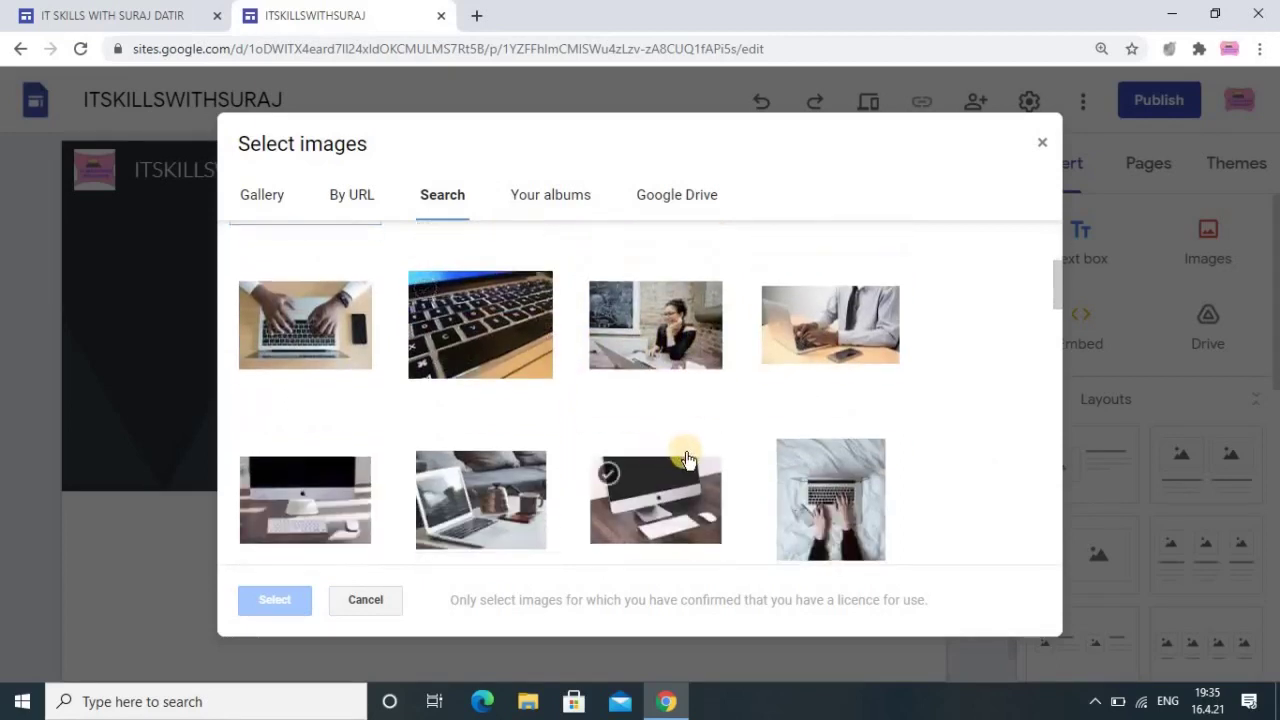
pyautogui.scroll(-1, 688, 460)
pyautogui.doubleClick(510, 407)
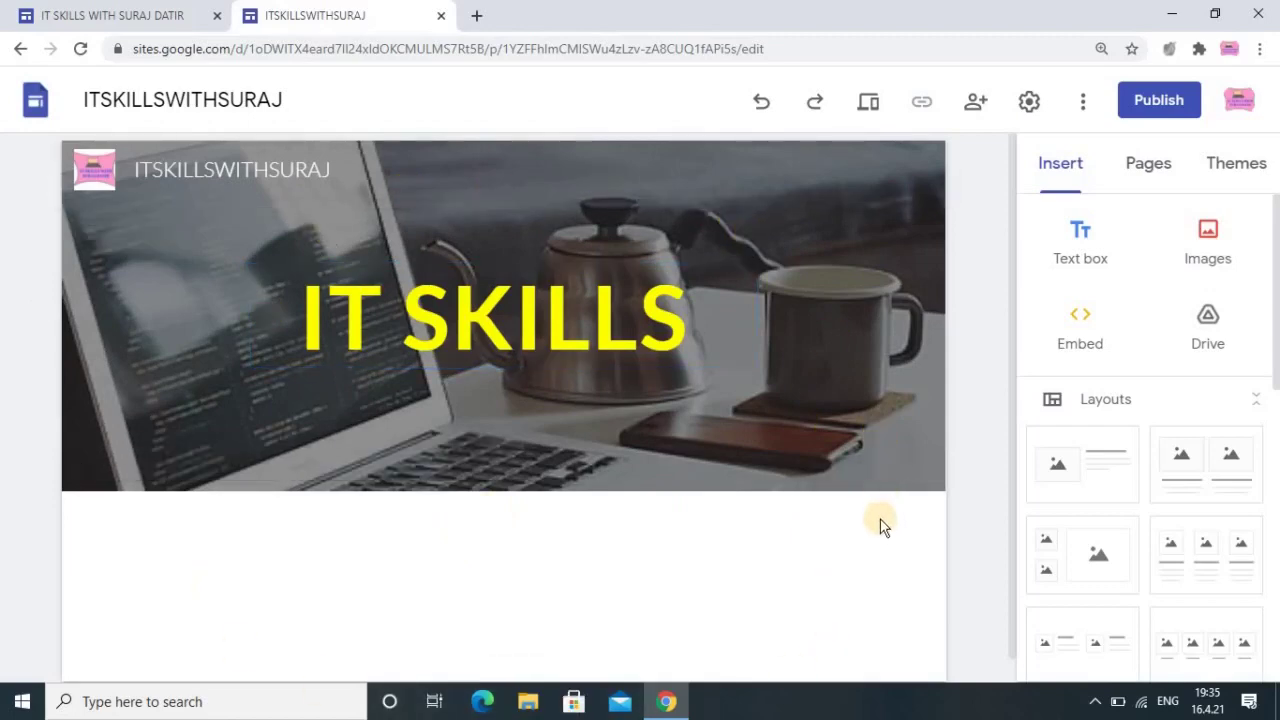
# Add a text box below the header reading Computer Related Information, using the example site's intro line as a reference.
pyautogui.scroll(-1, 878, 522)
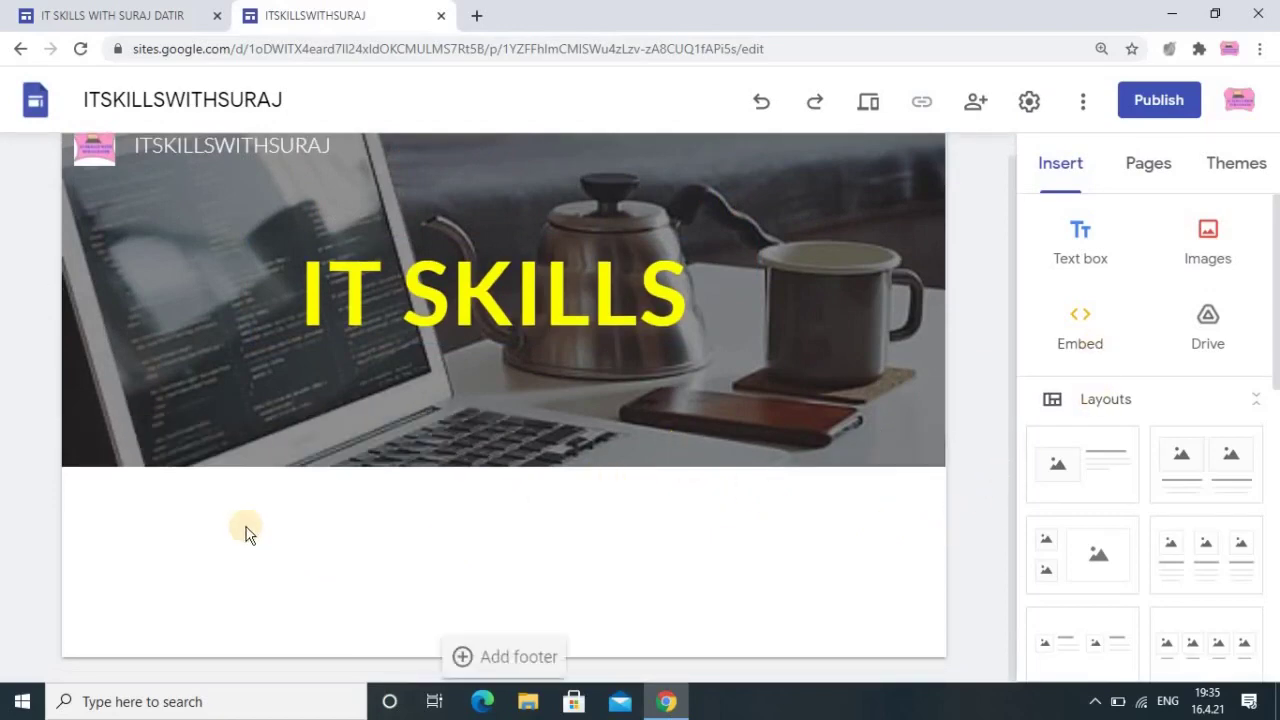
pyautogui.click(105, 15)
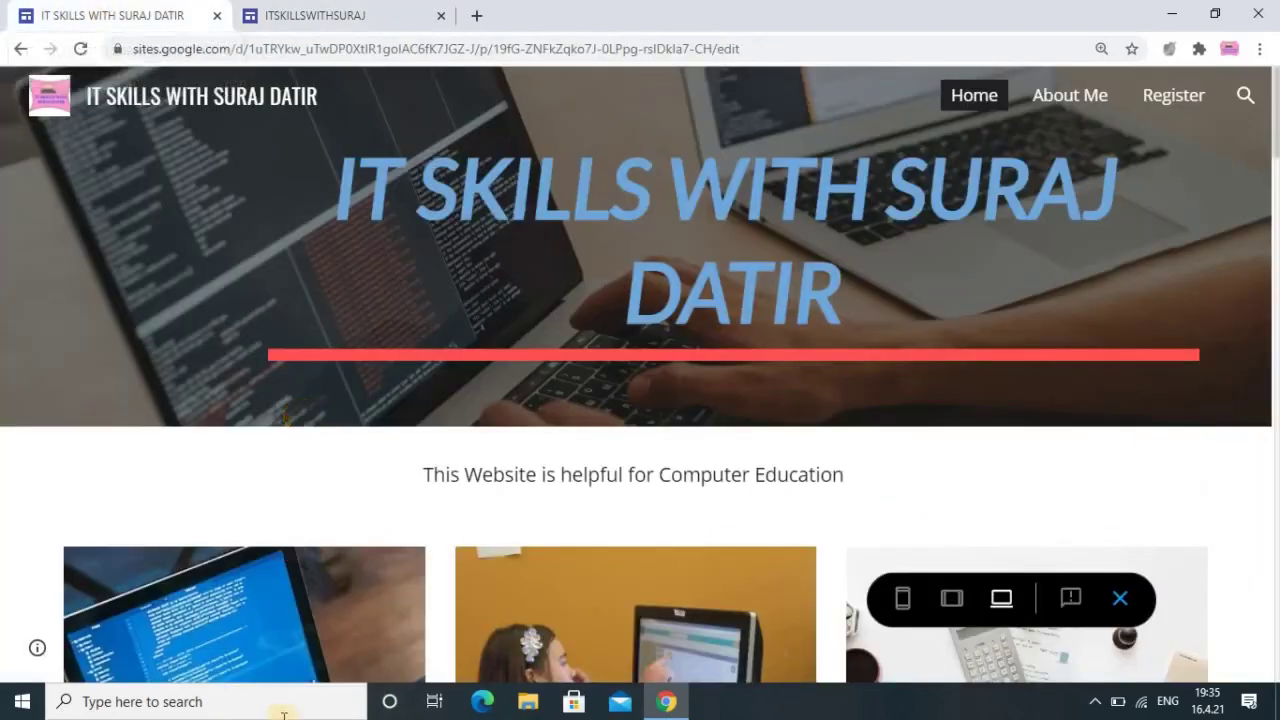
pyautogui.scroll(-3, 374, 426)
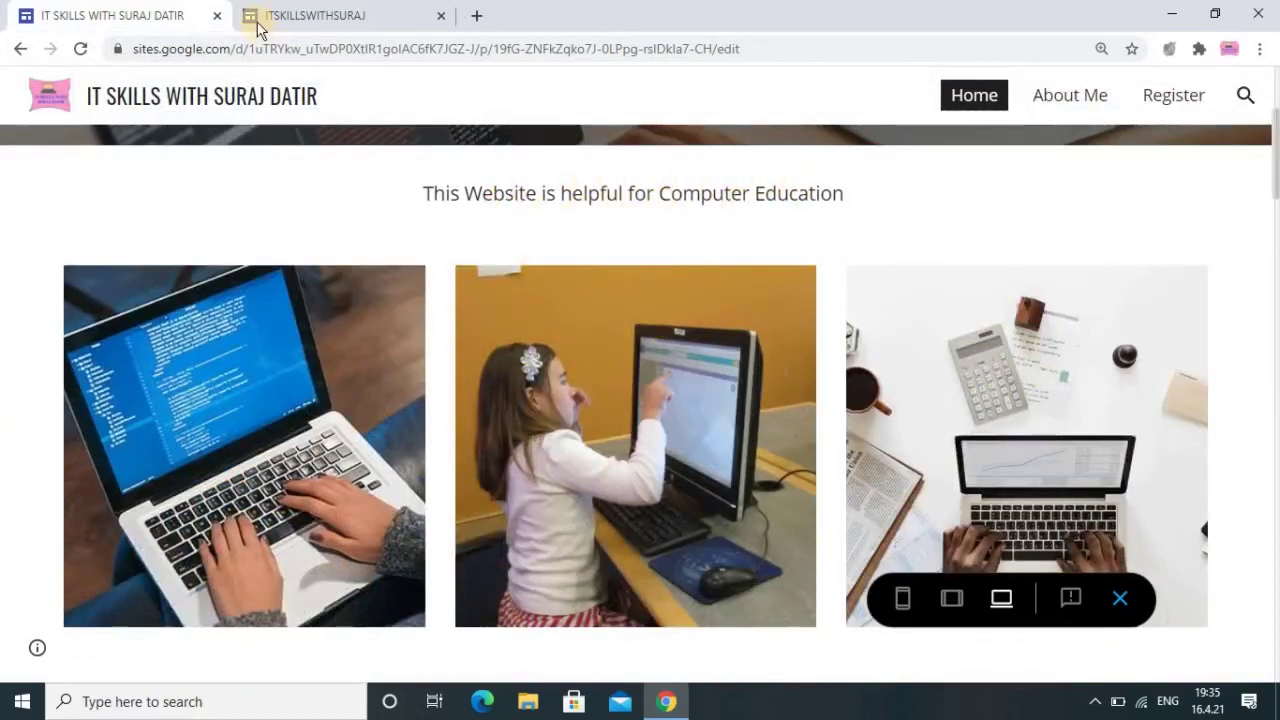
pyautogui.click(305, 14)
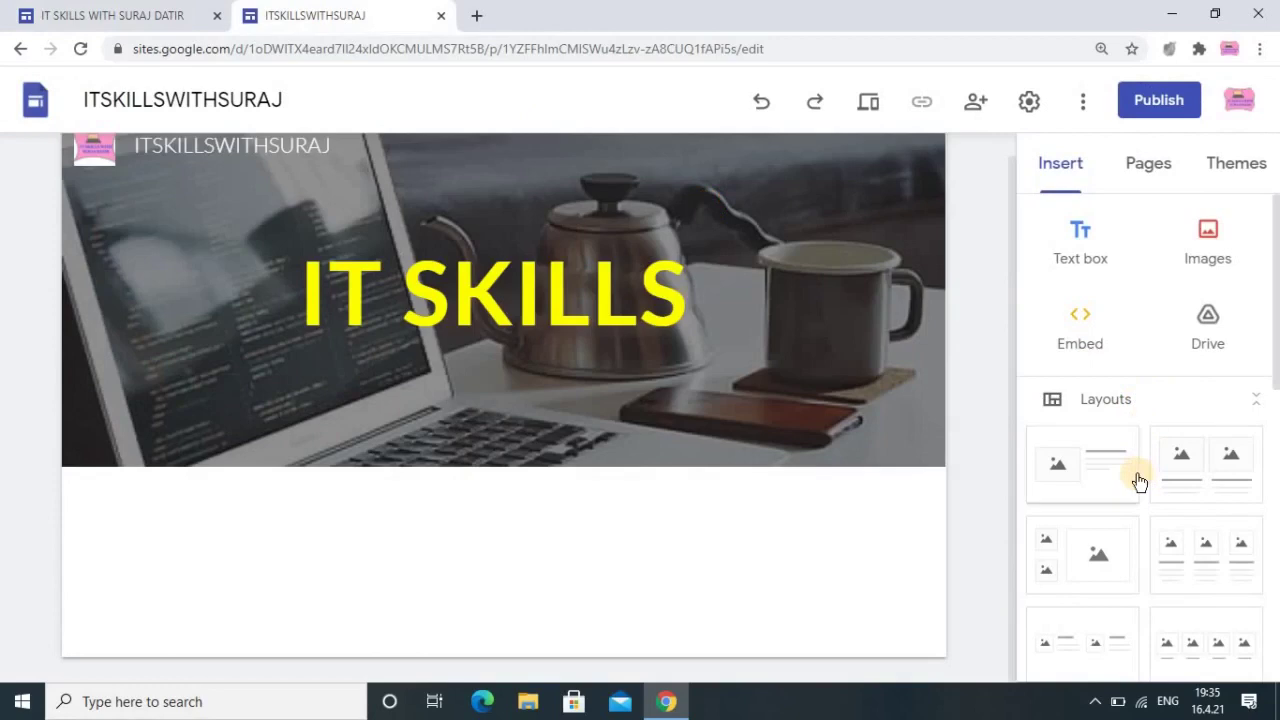
pyautogui.click(1077, 257)
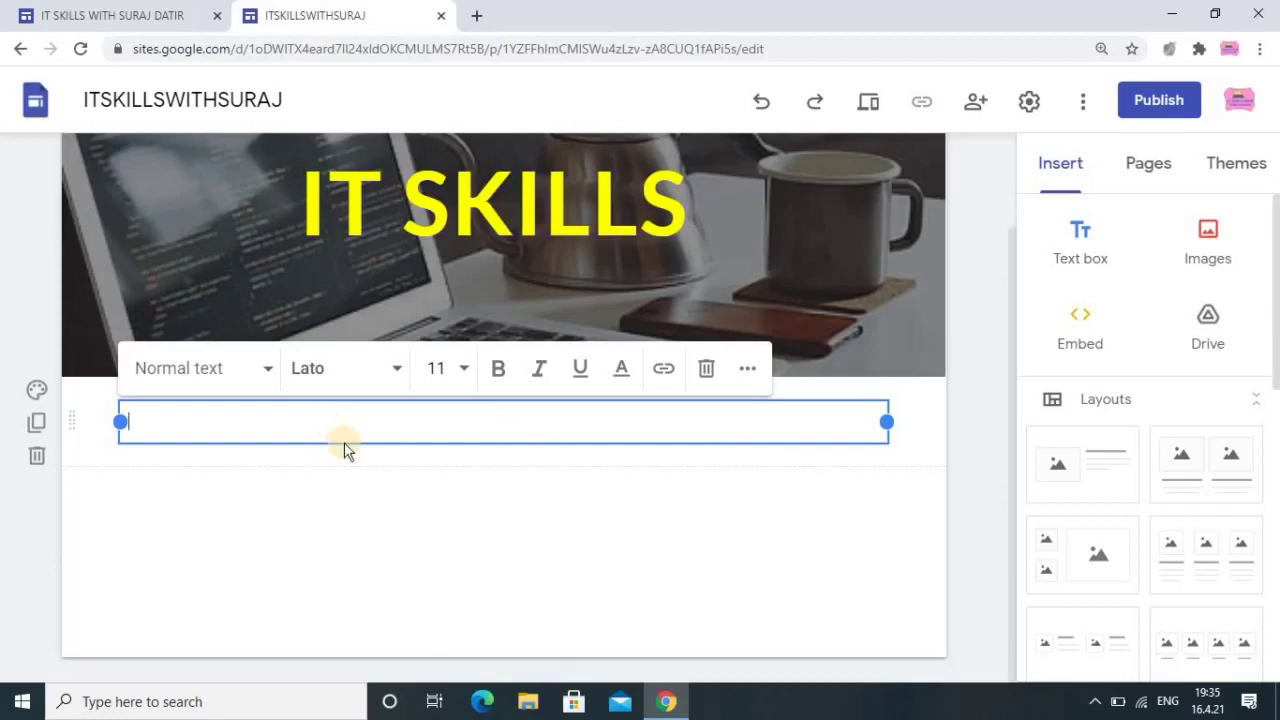
pyautogui.write('Computer Related Information')
# Make the Computer Related Information text bold and indent it towards the page centre with leading spaces.
pyautogui.moveTo(357, 423); pyautogui.dragTo(123, 437)
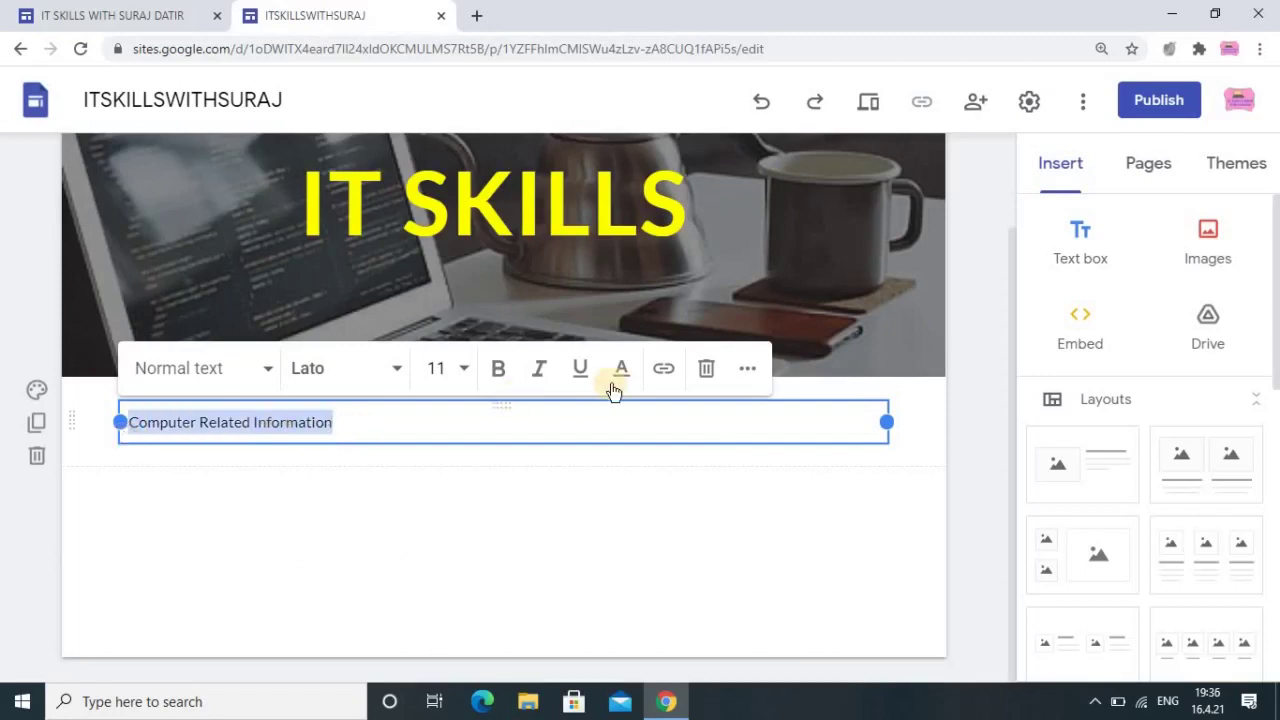
pyautogui.click(505, 377)
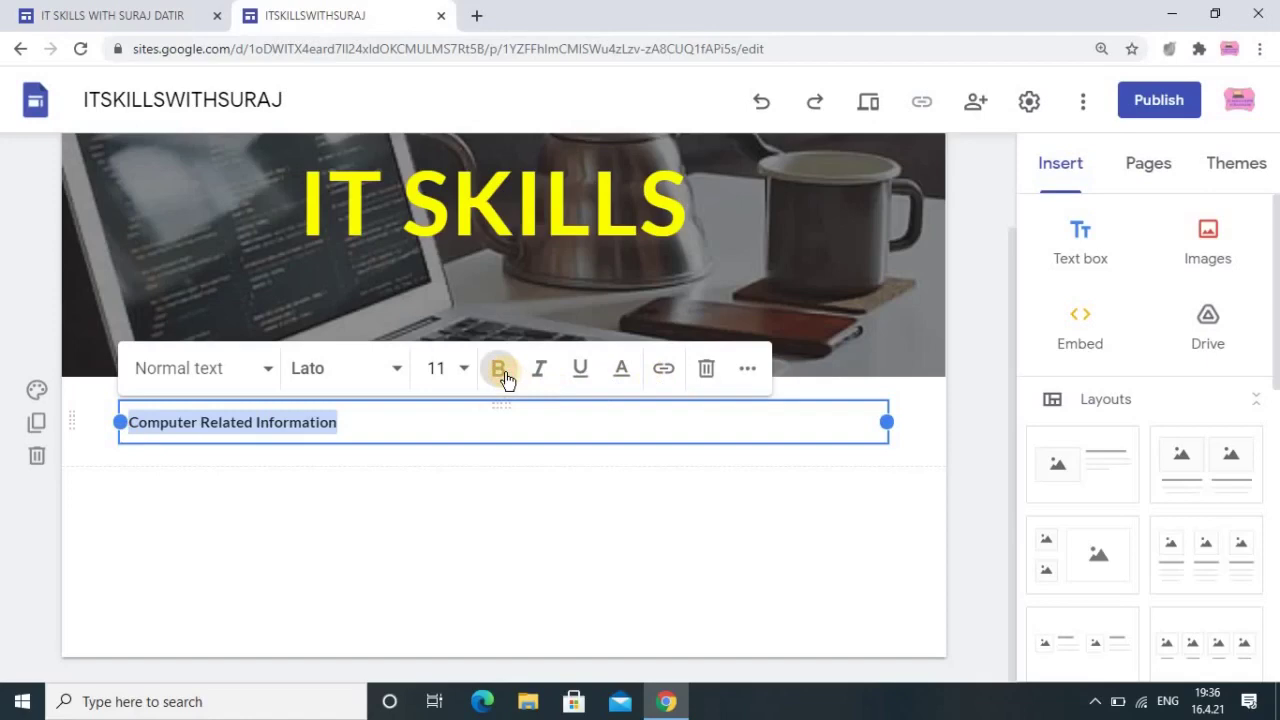
pyautogui.click(540, 480)
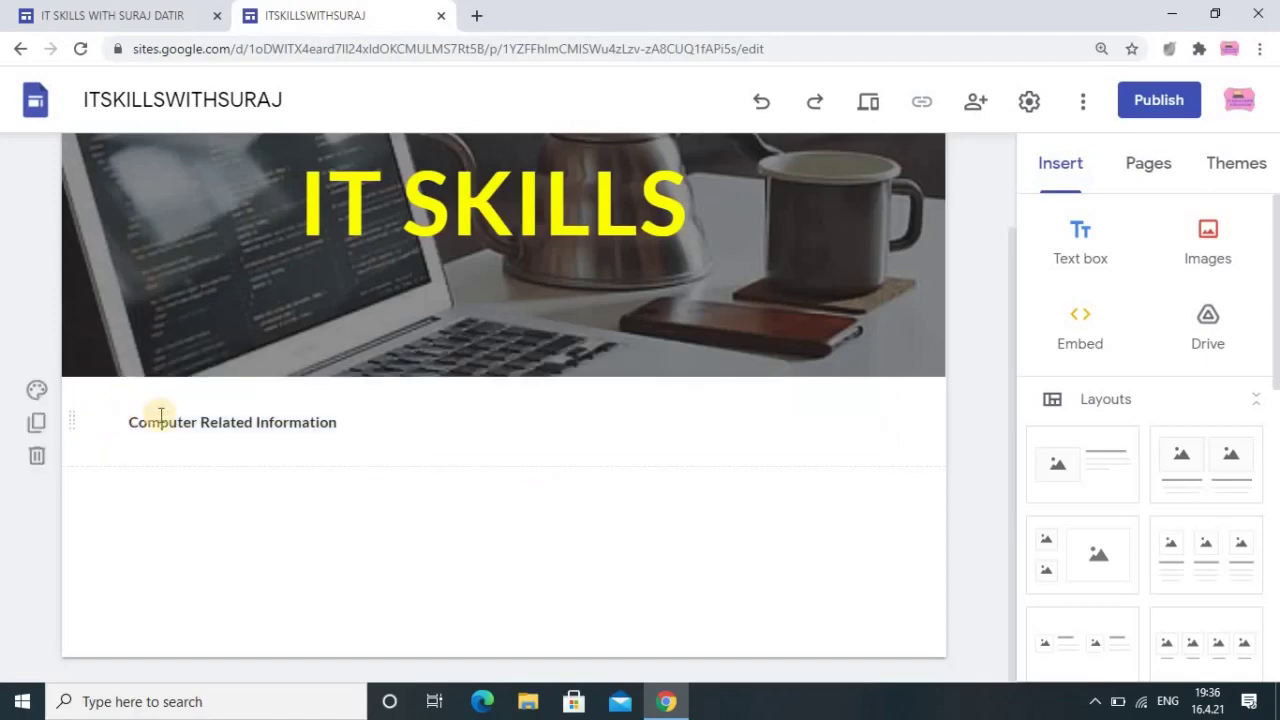
pyautogui.click(130, 422)
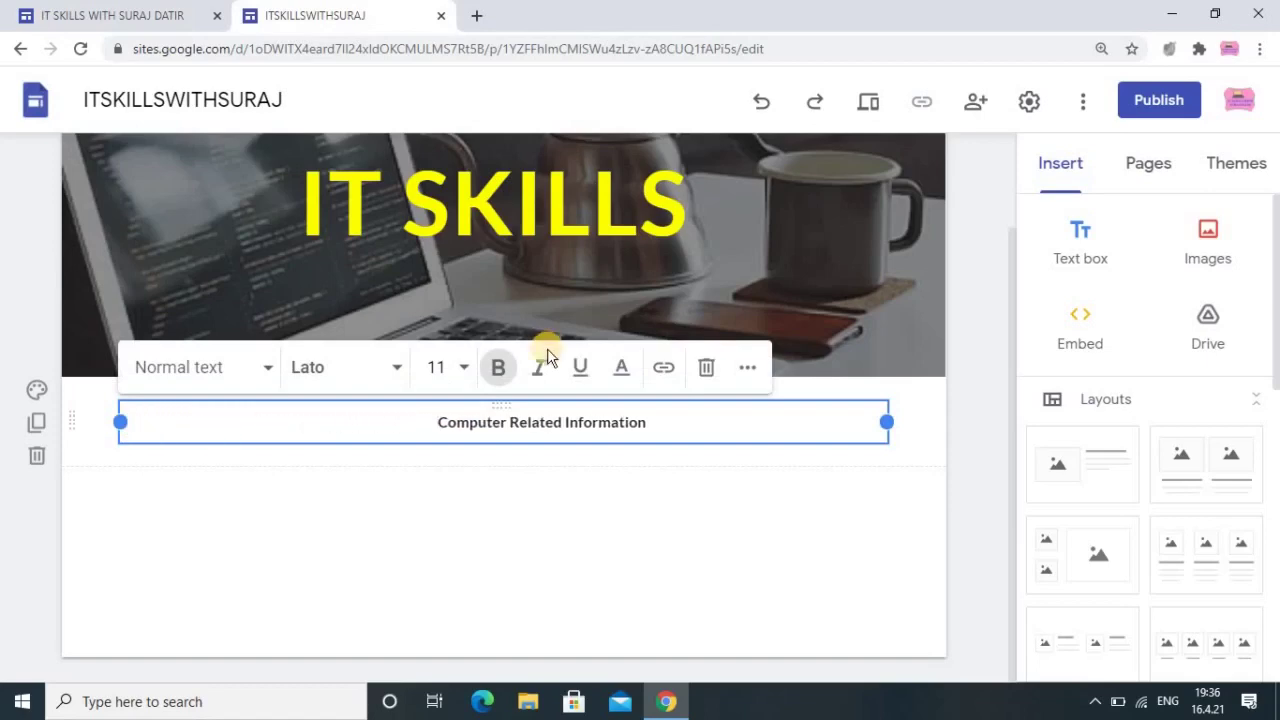
# Set the font size of the Computer Related Information text to 18.
pyautogui.moveTo(548, 428); pyautogui.dragTo(420, 426)
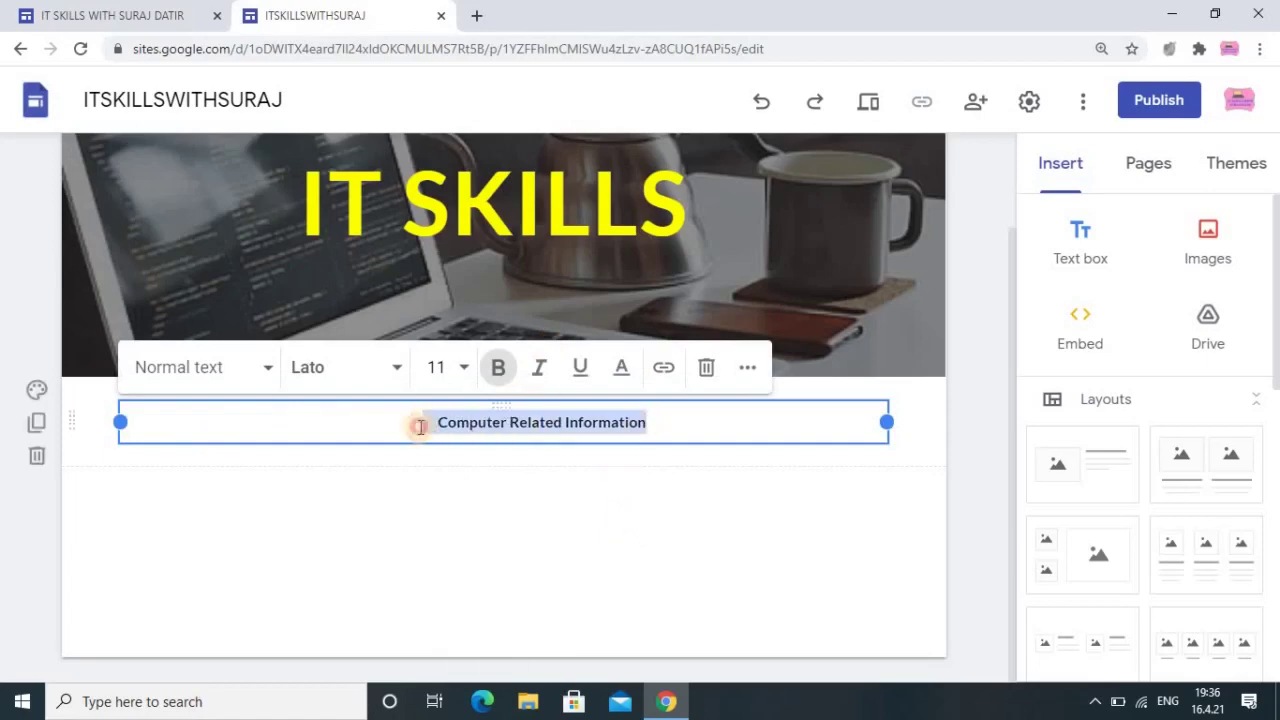
pyautogui.click(463, 369)
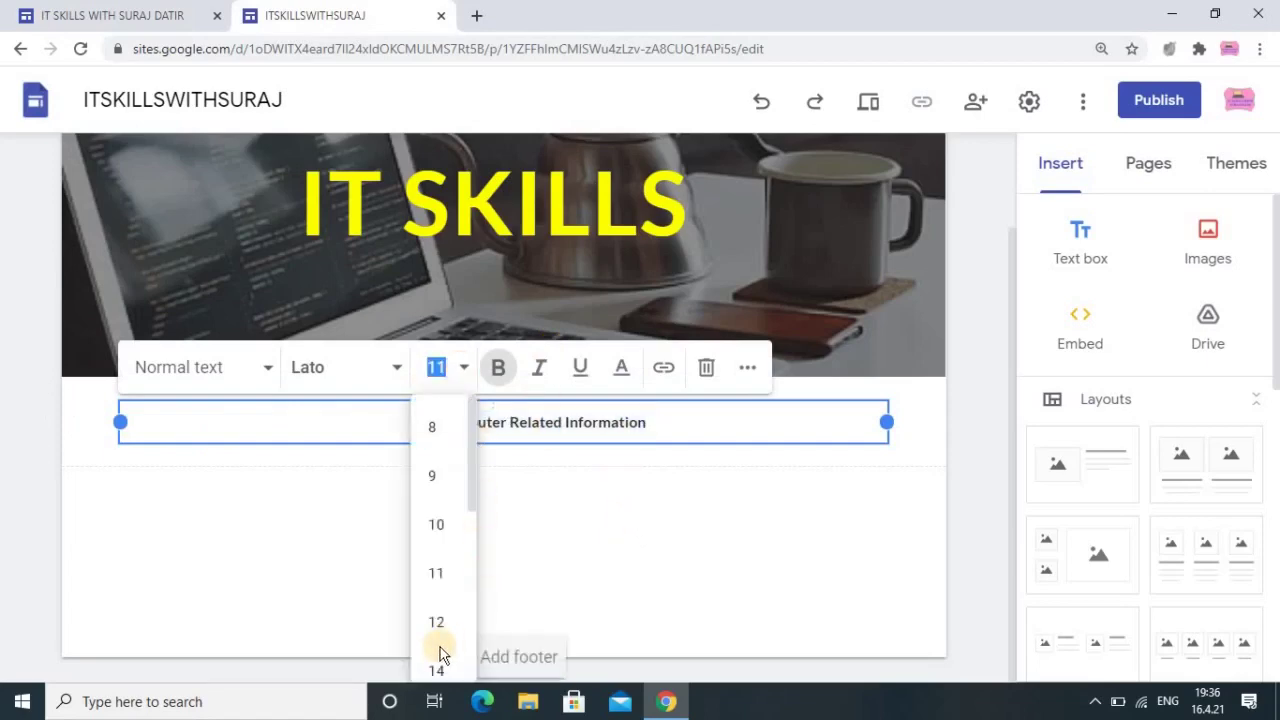
pyautogui.scroll(-3, 430, 620)
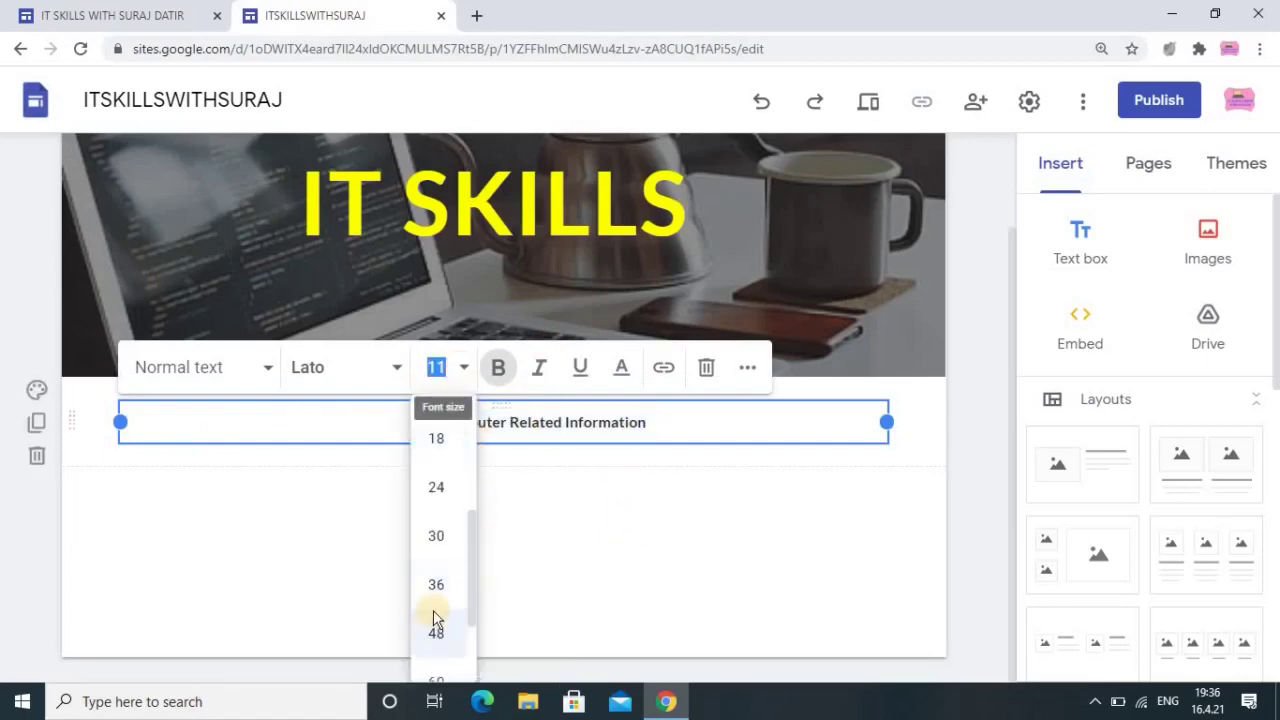
pyautogui.click(434, 490)
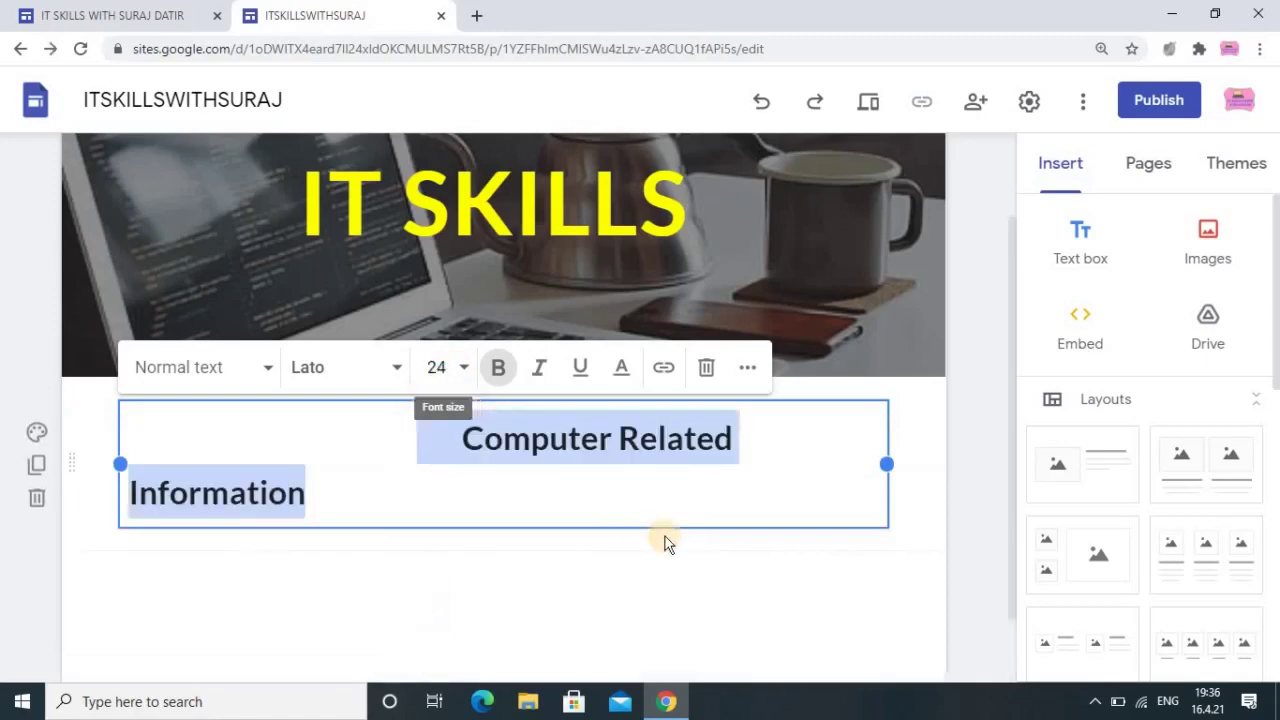
pyautogui.click(466, 370)
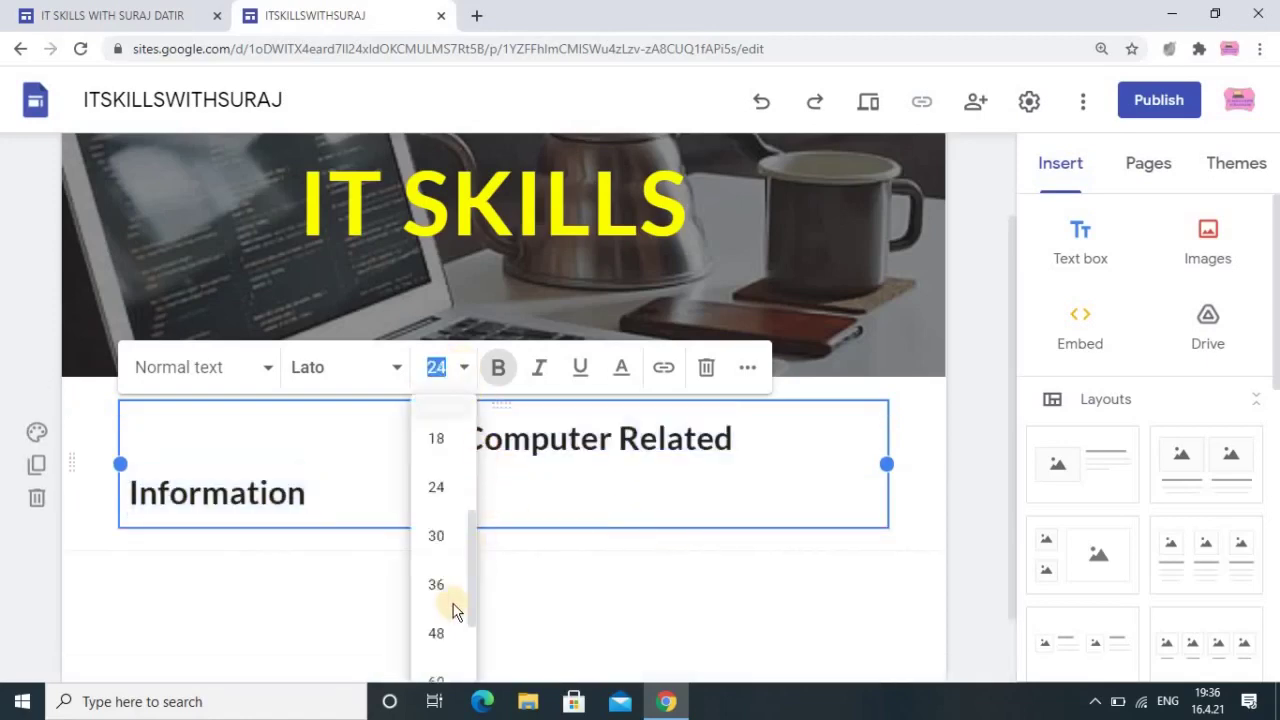
pyautogui.click(437, 442)
pyautogui.click(664, 553)
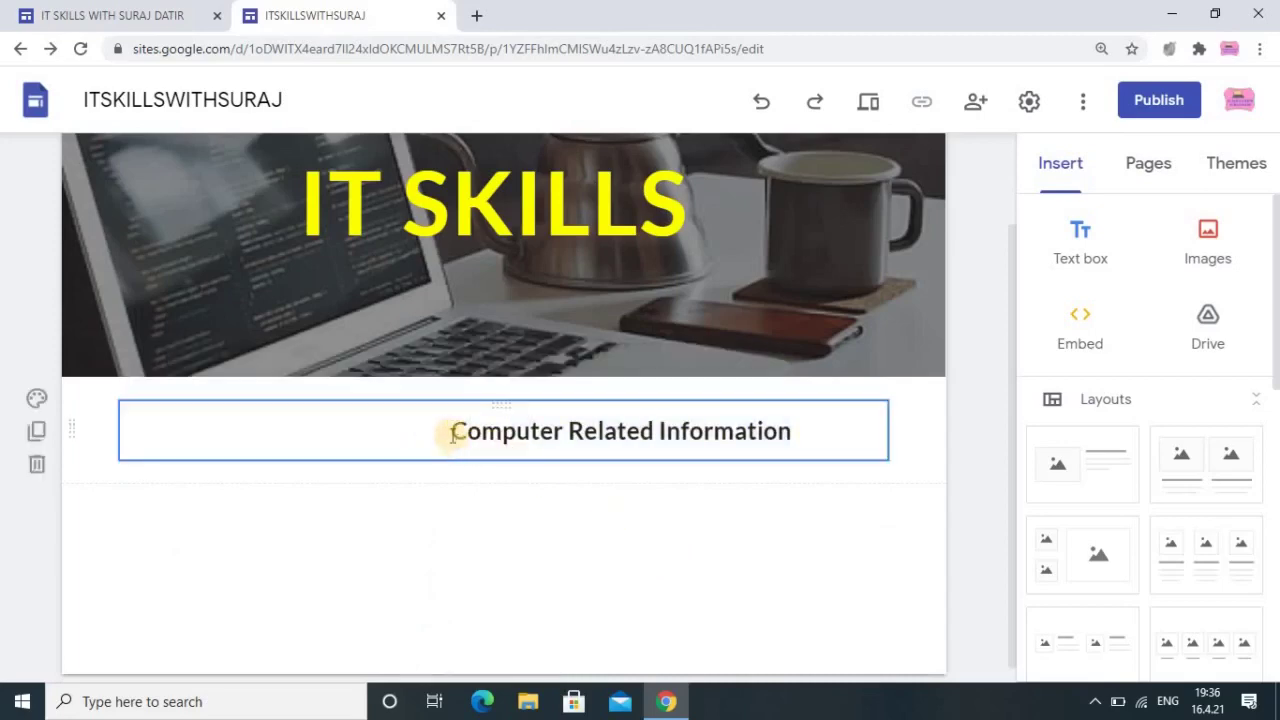
# Remove surplus leading spaces before Computer Related Information so that the line sits closer to the page centre.
pyautogui.click(451, 432)
pyautogui.press('BackSpace')
pyautogui.press('BackSpace')
pyautogui.press('BackSpace')
pyautogui.press('BackSpace')
pyautogui.press('BackSpace')
pyautogui.press('BackSpace')
pyautogui.press('BackSpace')
pyautogui.press('BackSpace')
pyautogui.press('BackSpace')
pyautogui.press('BackSpace')
pyautogui.press('BackSpace')
pyautogui.press('BackSpace')
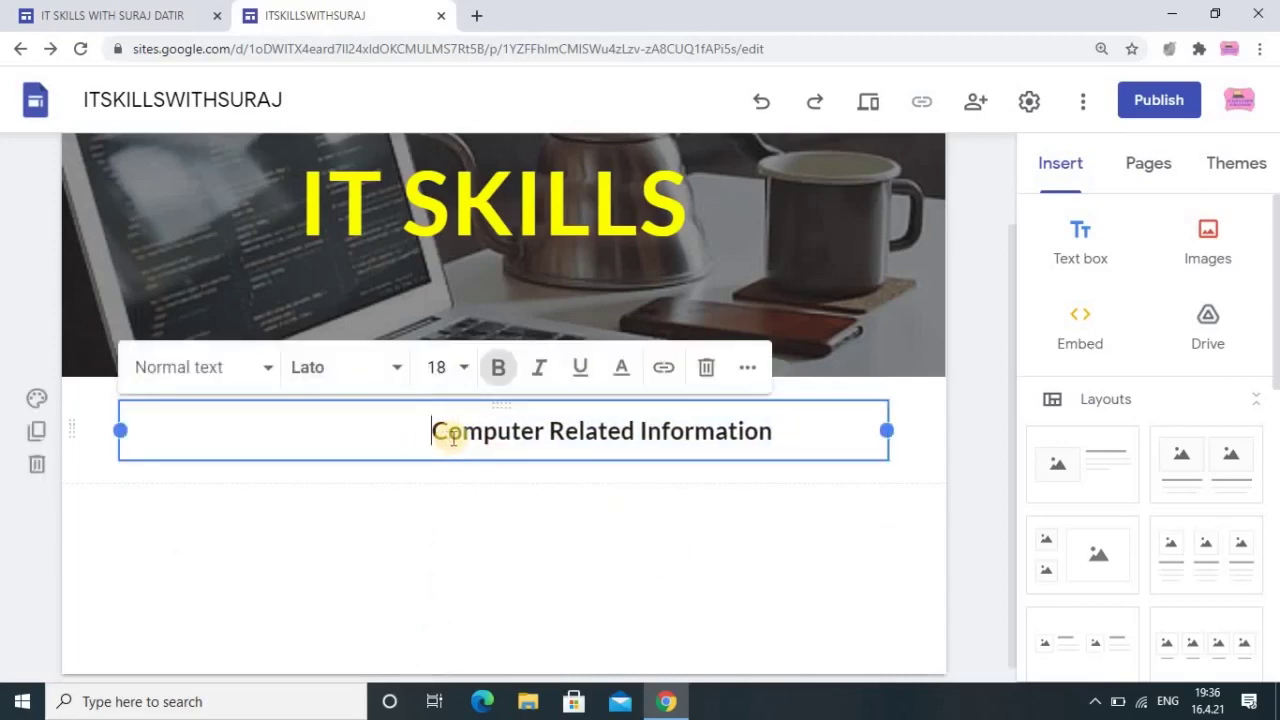
pyautogui.press('BackSpace')
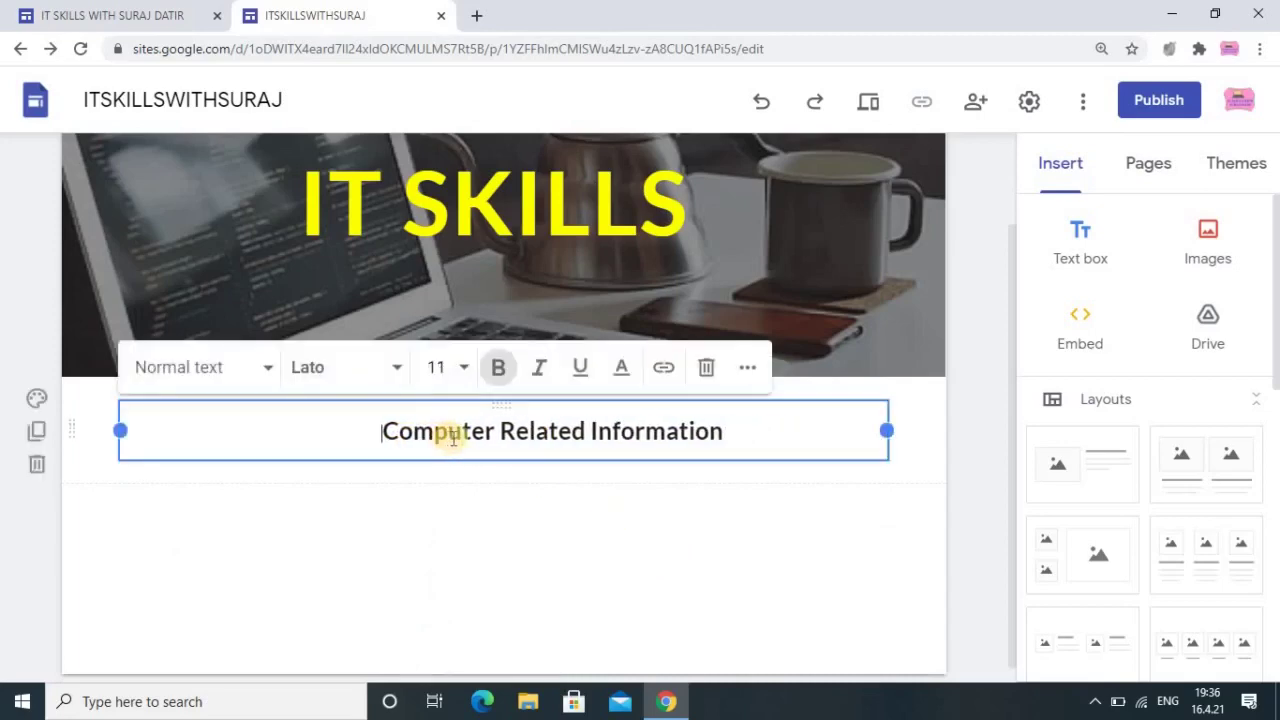
pyautogui.click(586, 583)
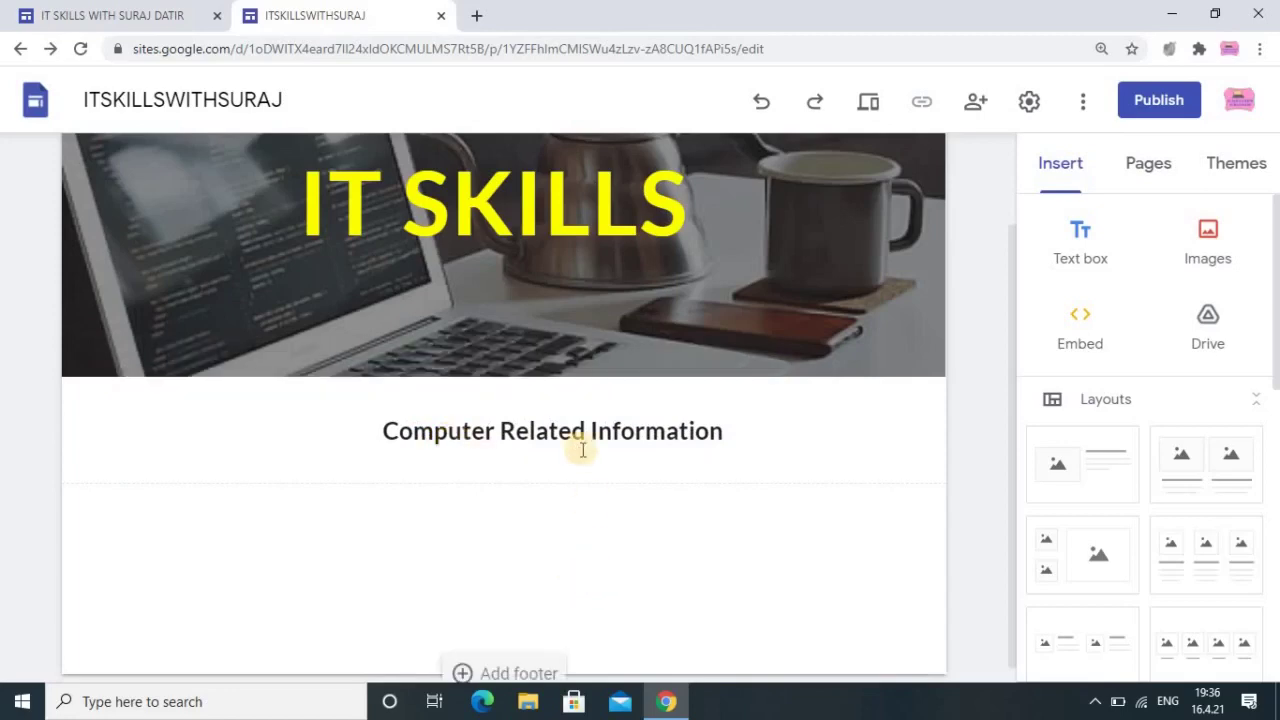
# Insert the three-column layout of images with captions below the text box, matching the example site's image row.
pyautogui.scroll(-1, 778, 536)
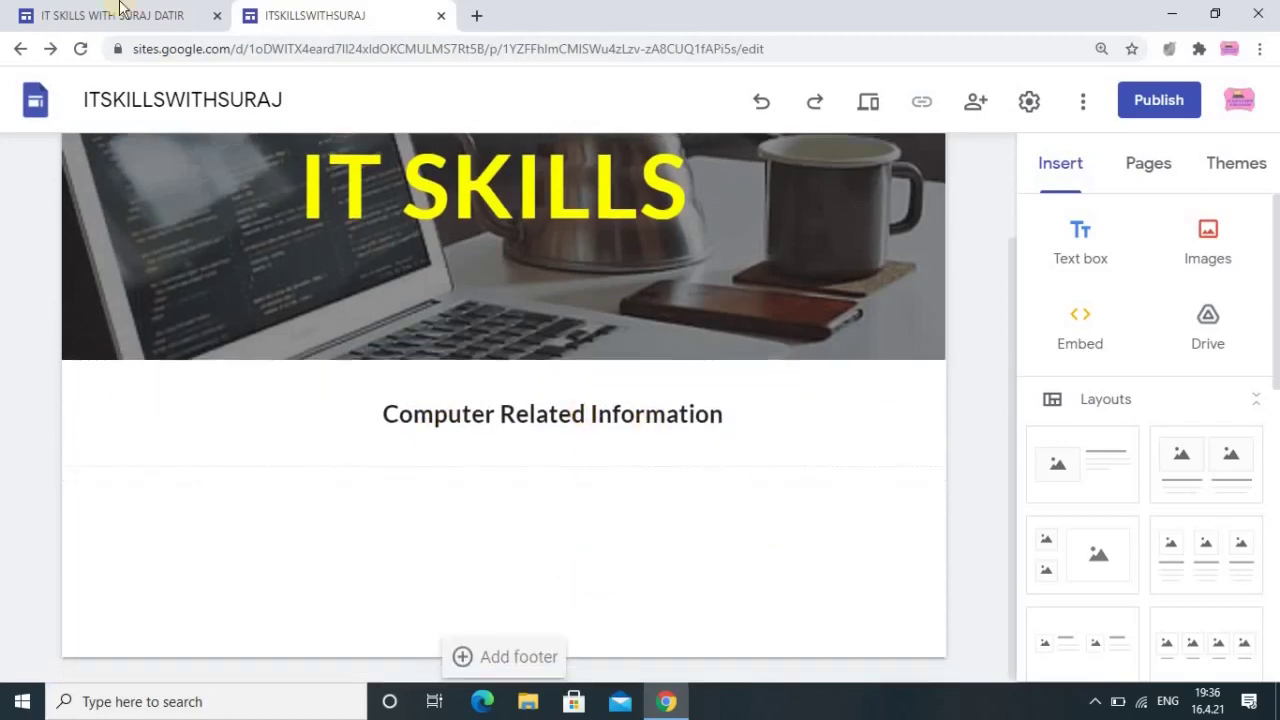
pyautogui.click(141, 24)
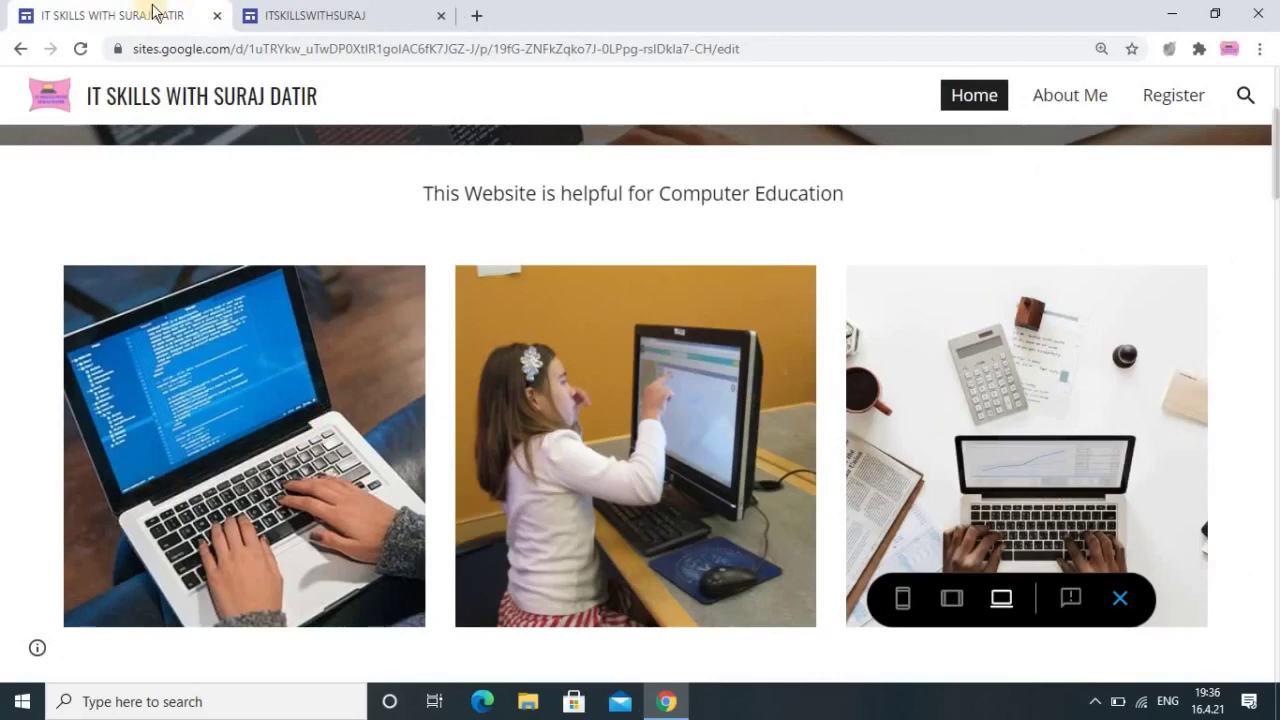
pyautogui.click(330, 15)
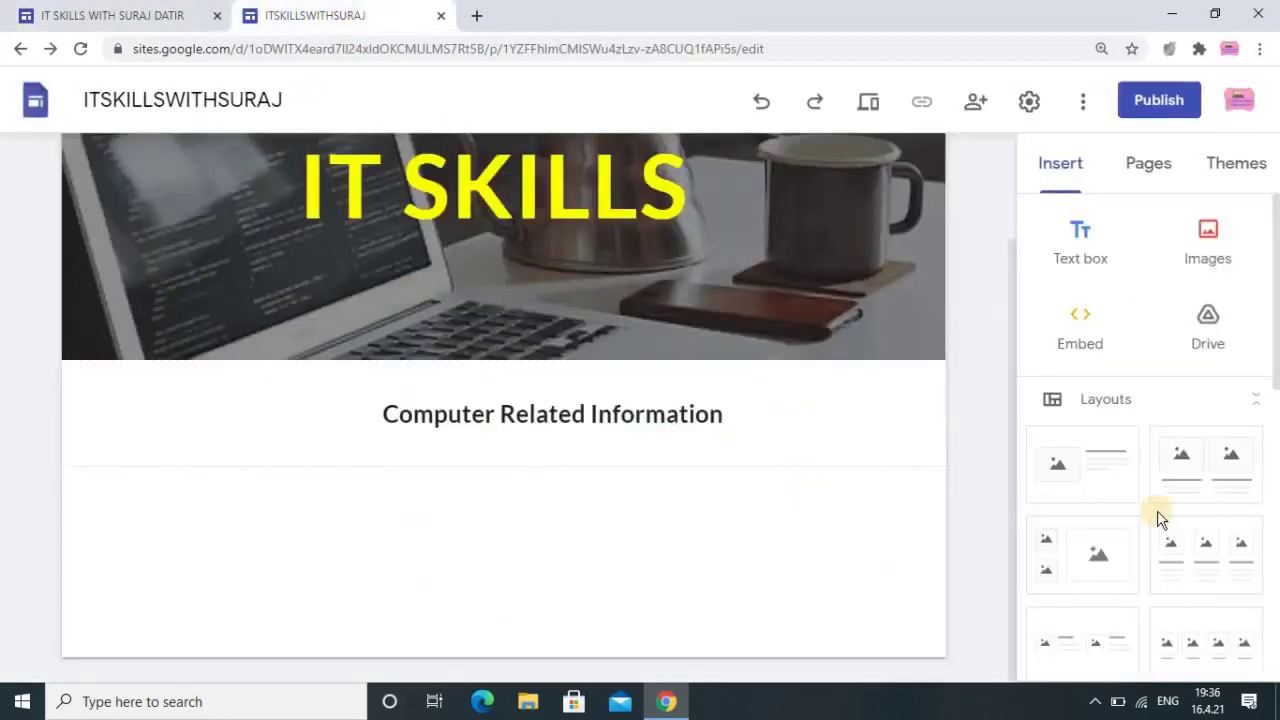
pyautogui.click(1195, 556)
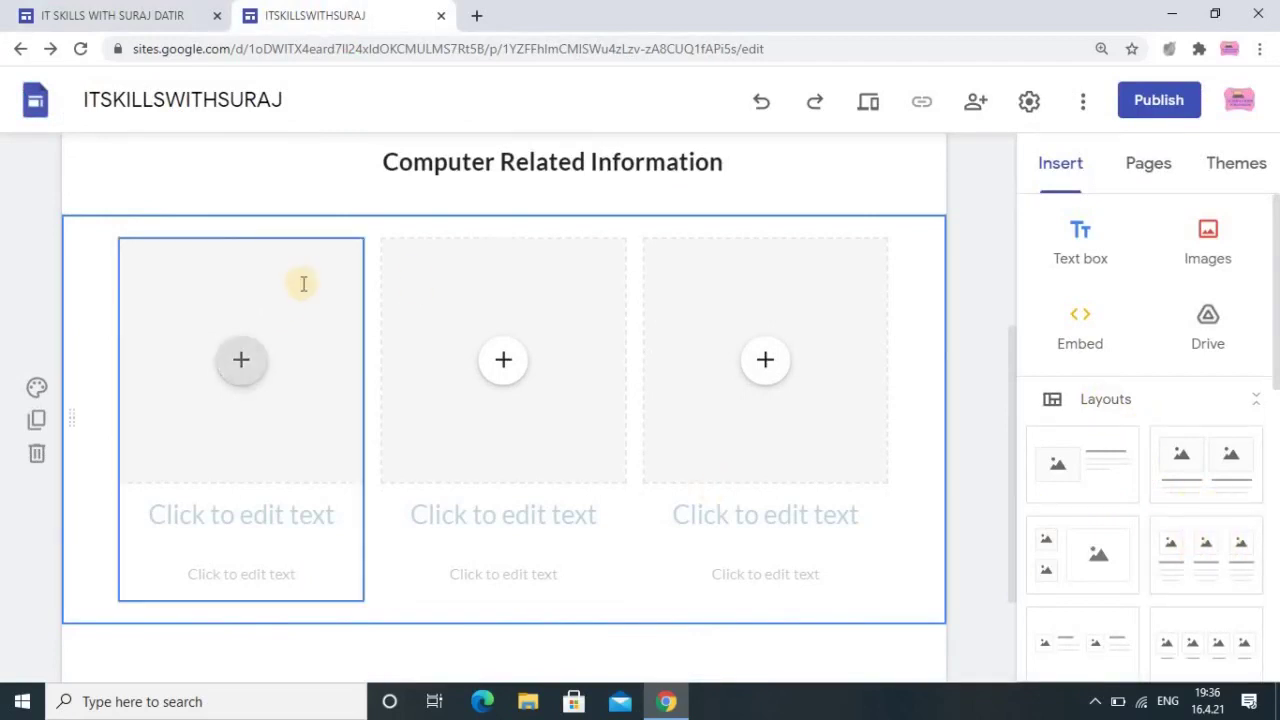
pyautogui.scroll(2, 430, 330)
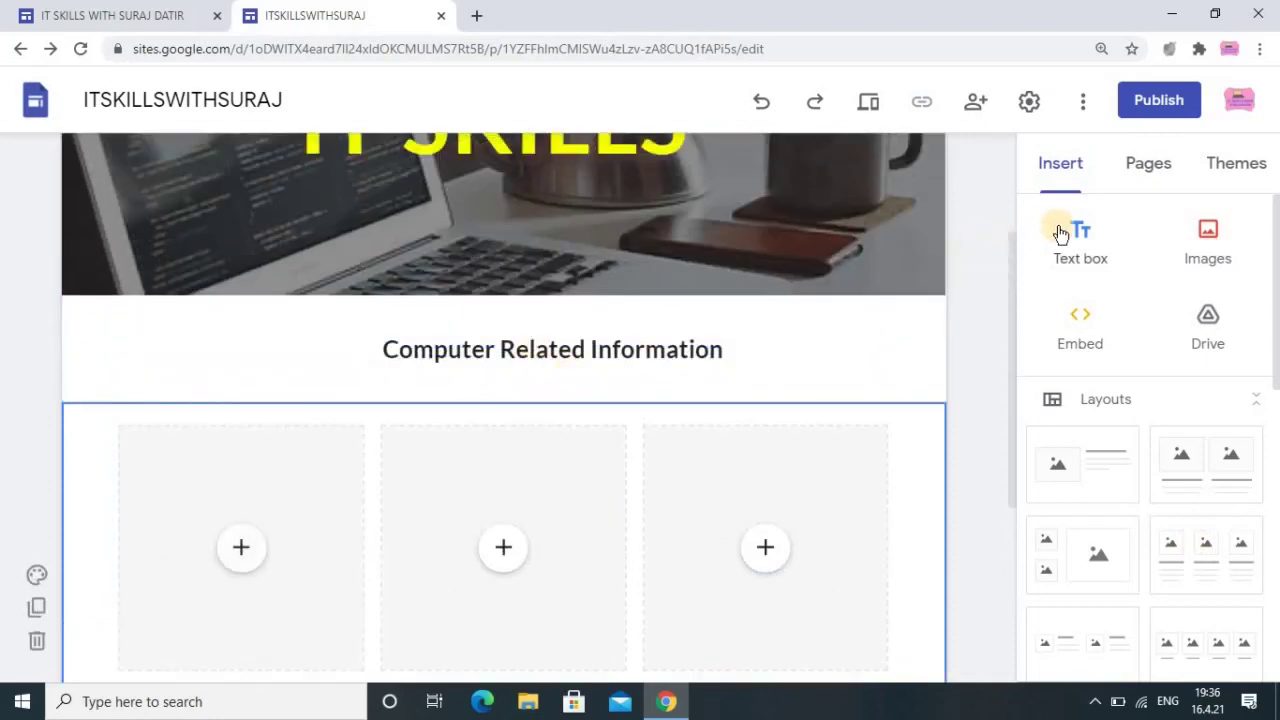
pyautogui.scroll(-1, 970, 390)
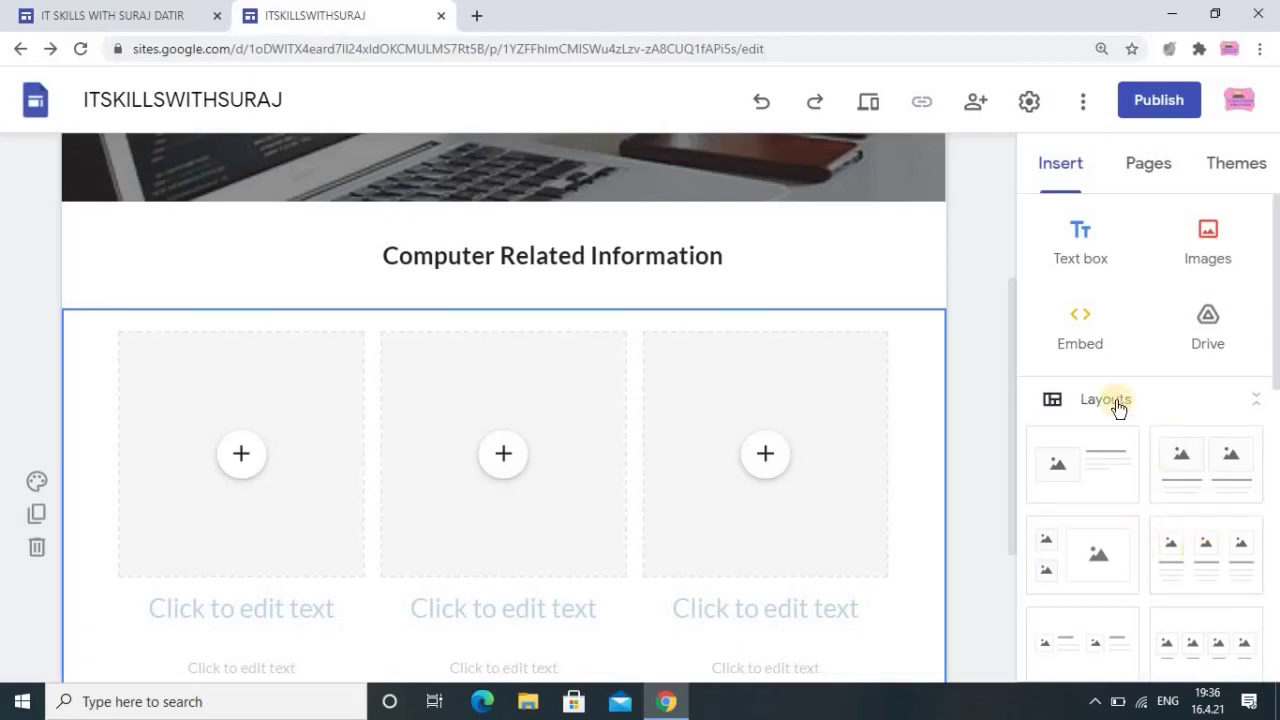
pyautogui.scroll(-2, 251, 389)
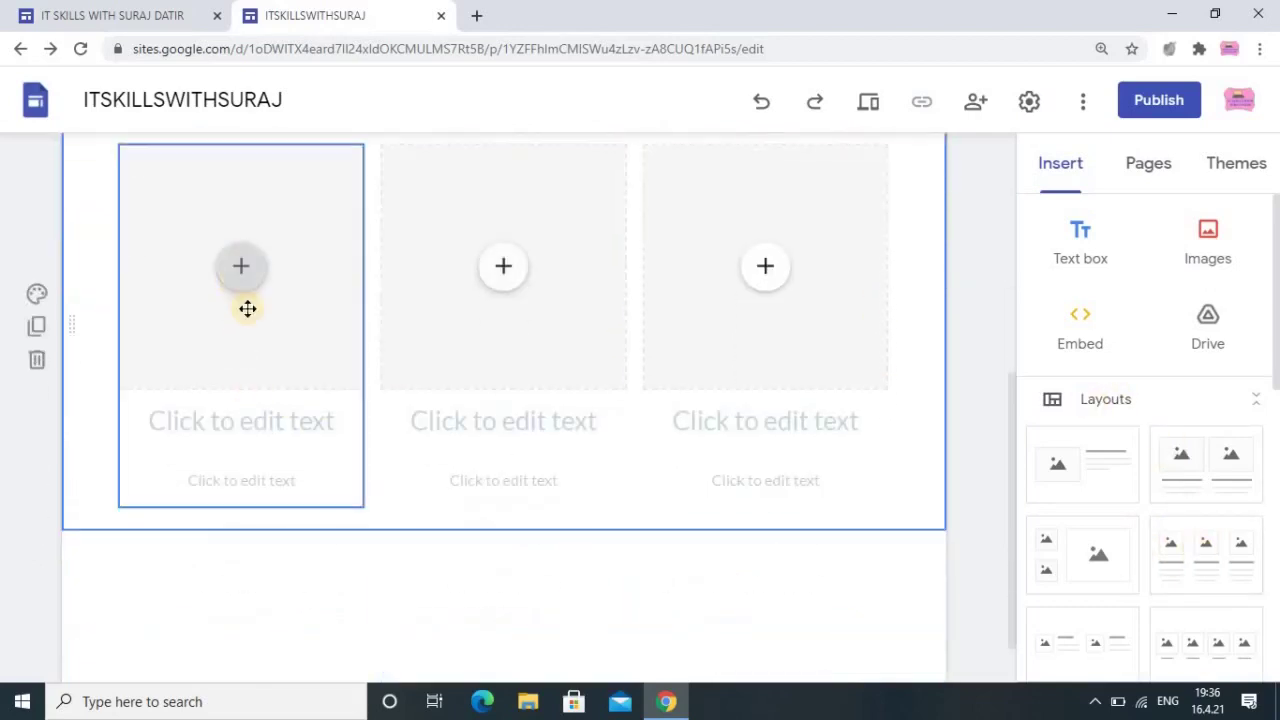
# Copy the caption Coding Learner from the example site and paste it as the first column's heading in the three-column section.
pyautogui.click(247, 421)
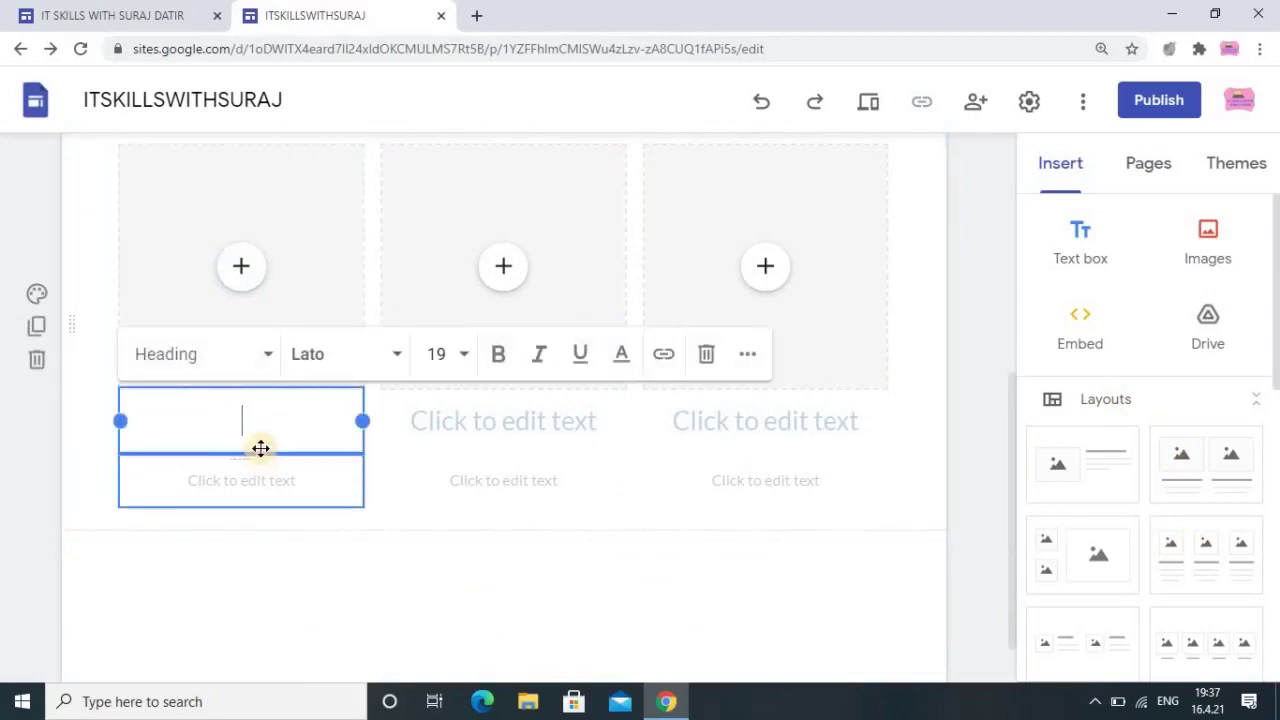
pyautogui.click(100, 14)
pyautogui.scroll(-2, 266, 450)
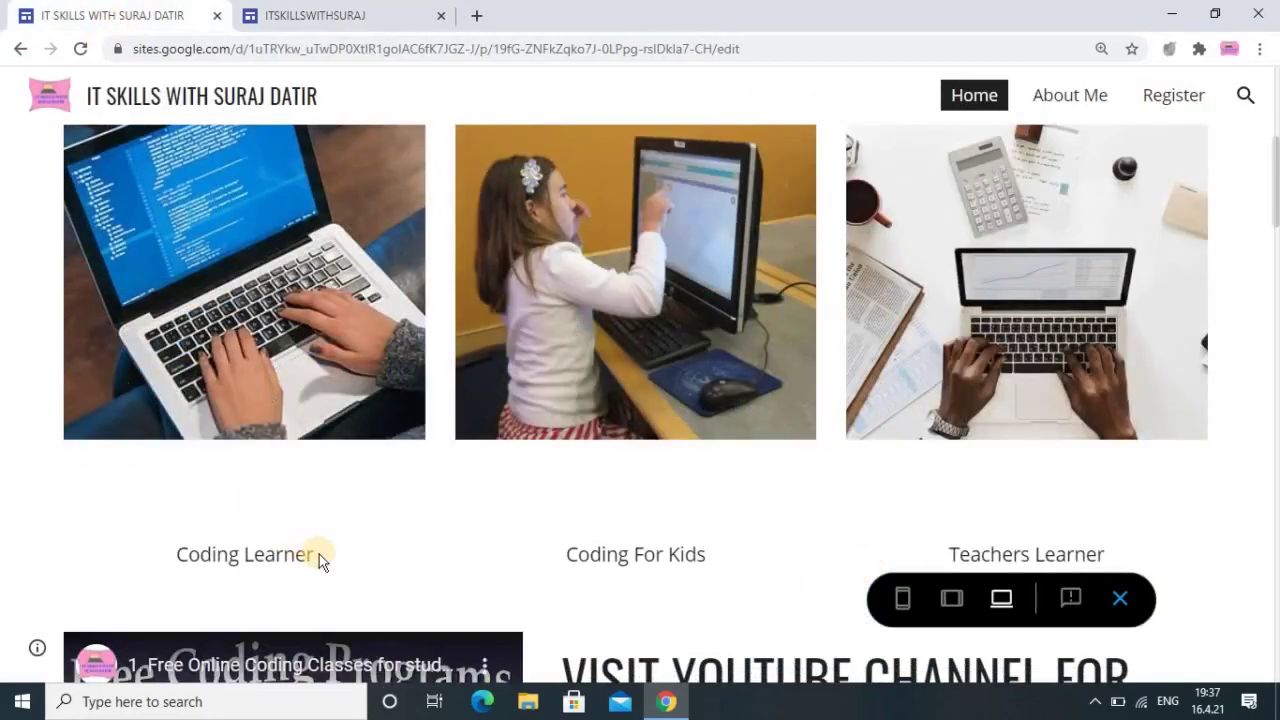
pyautogui.moveTo(318, 558); pyautogui.dragTo(163, 563)
pyautogui.hotkey('ctrl', 'c')
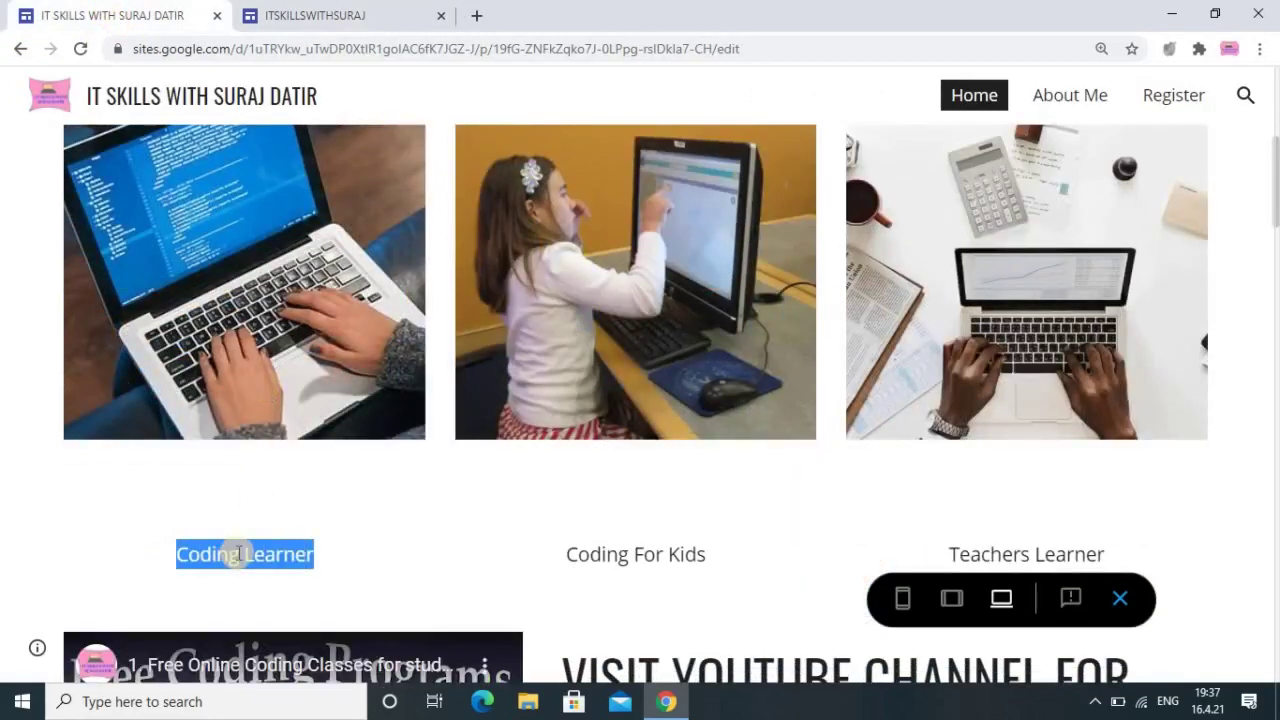
pyautogui.rightClick(239, 558)
pyautogui.click(280, 570)
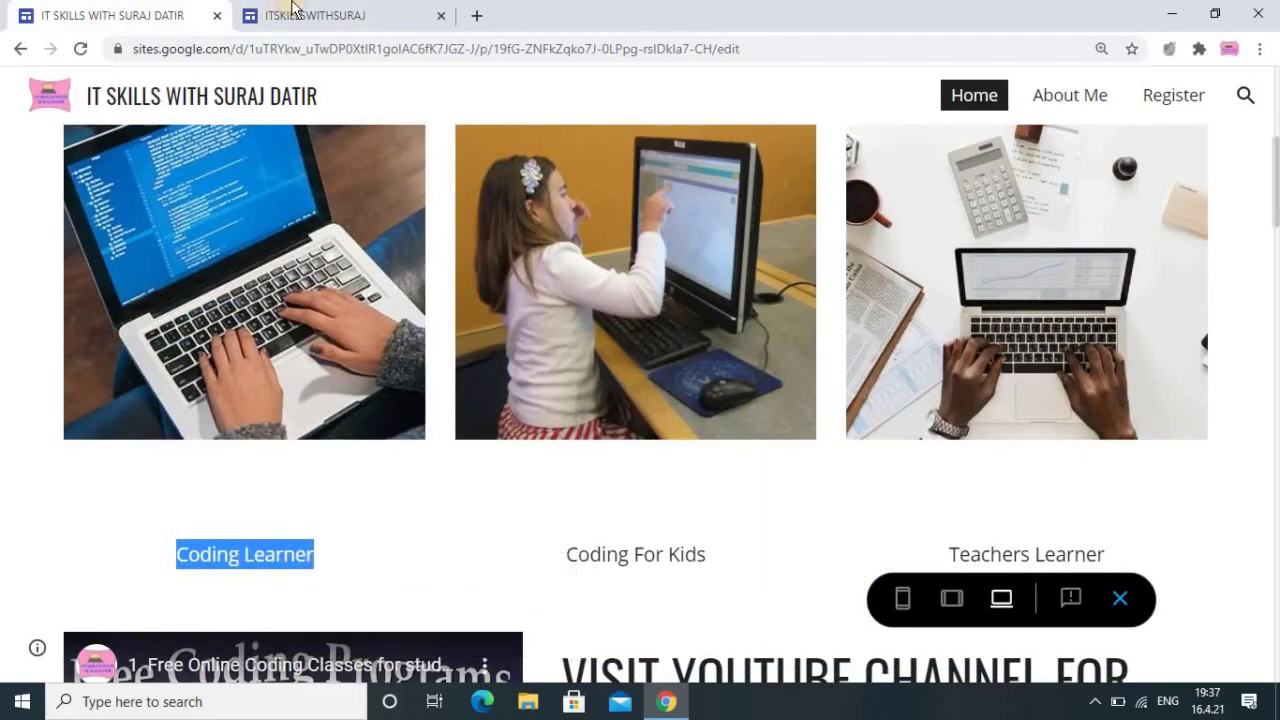
pyautogui.hotkey('ctrl', 'Tab')
pyautogui.rightClick(203, 440)
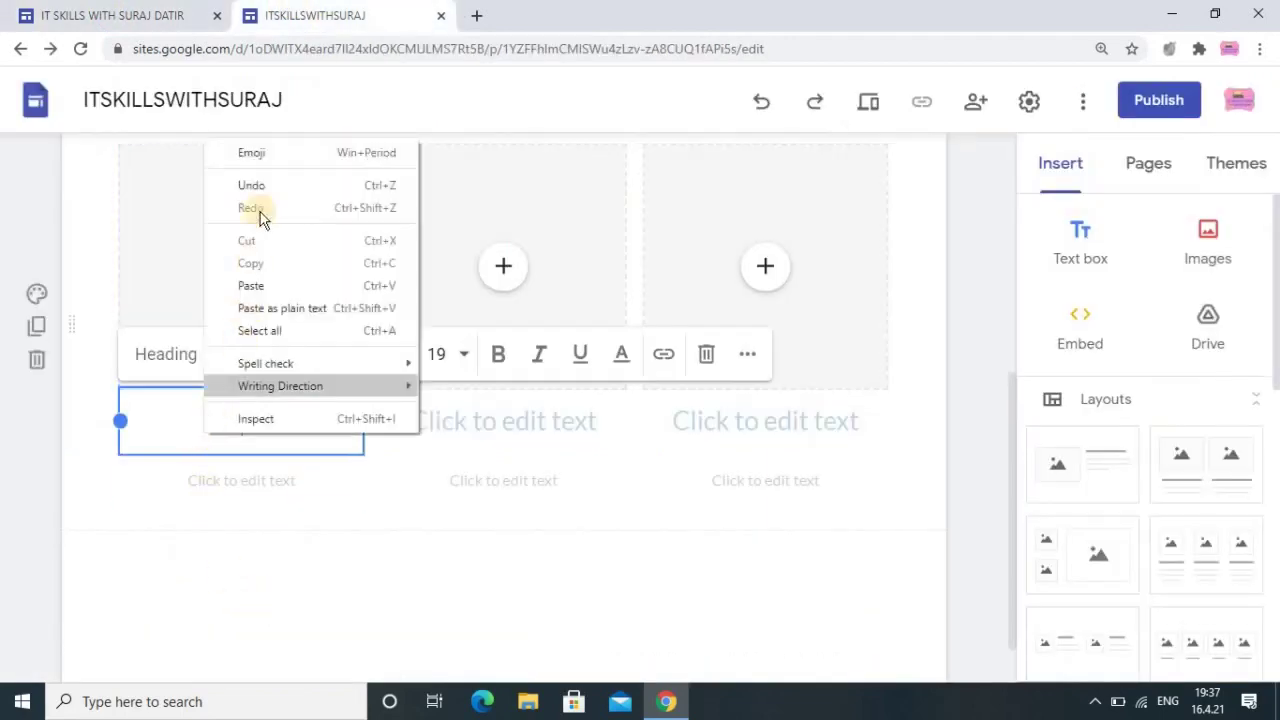
pyautogui.click(270, 287)
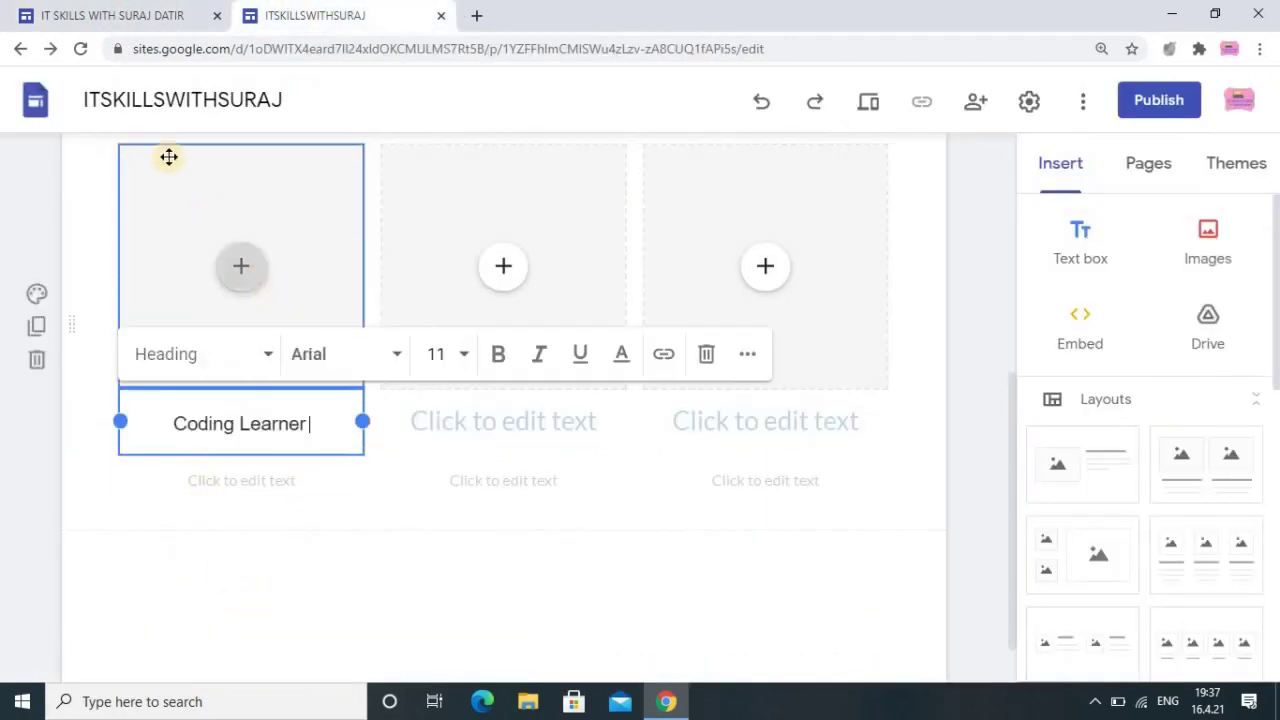
# Copy the caption Coding For Kids from the example site and paste it as the second column's heading.
pyautogui.click(117, 15)
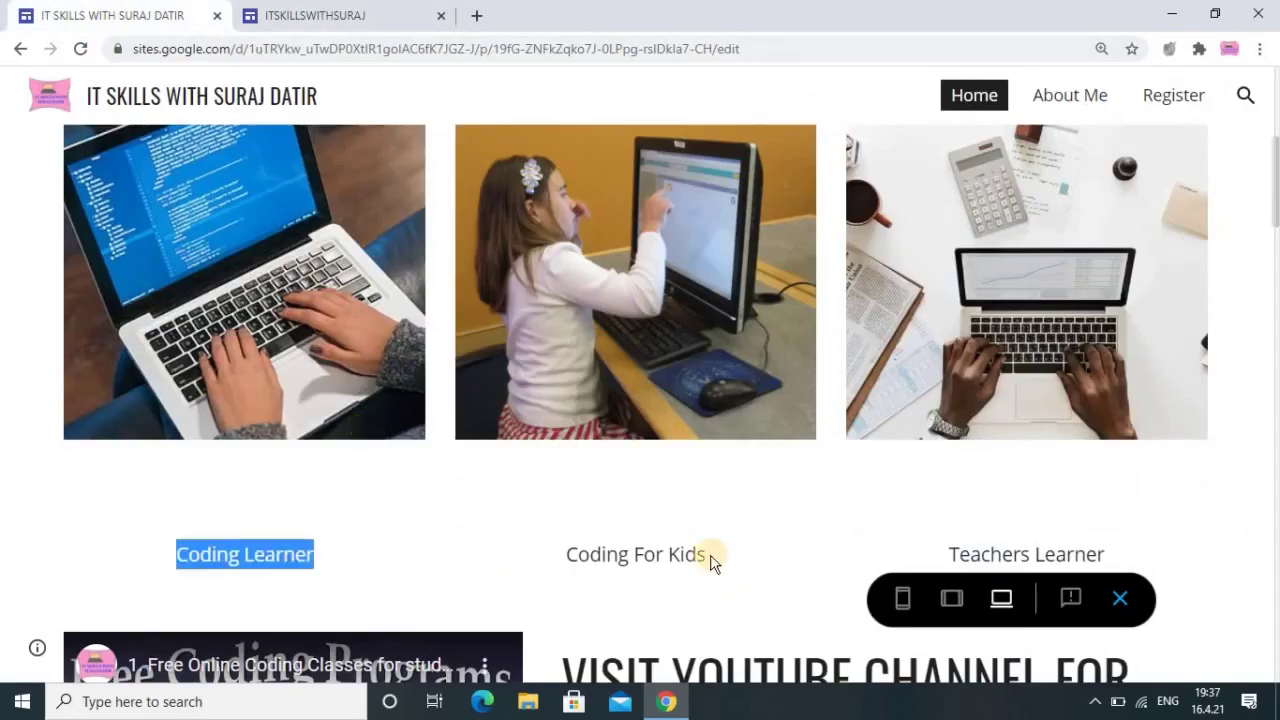
pyautogui.moveTo(688, 554); pyautogui.dragTo(617, 558)
pyautogui.rightClick(628, 563)
pyautogui.click(672, 572)
pyautogui.click(335, 15)
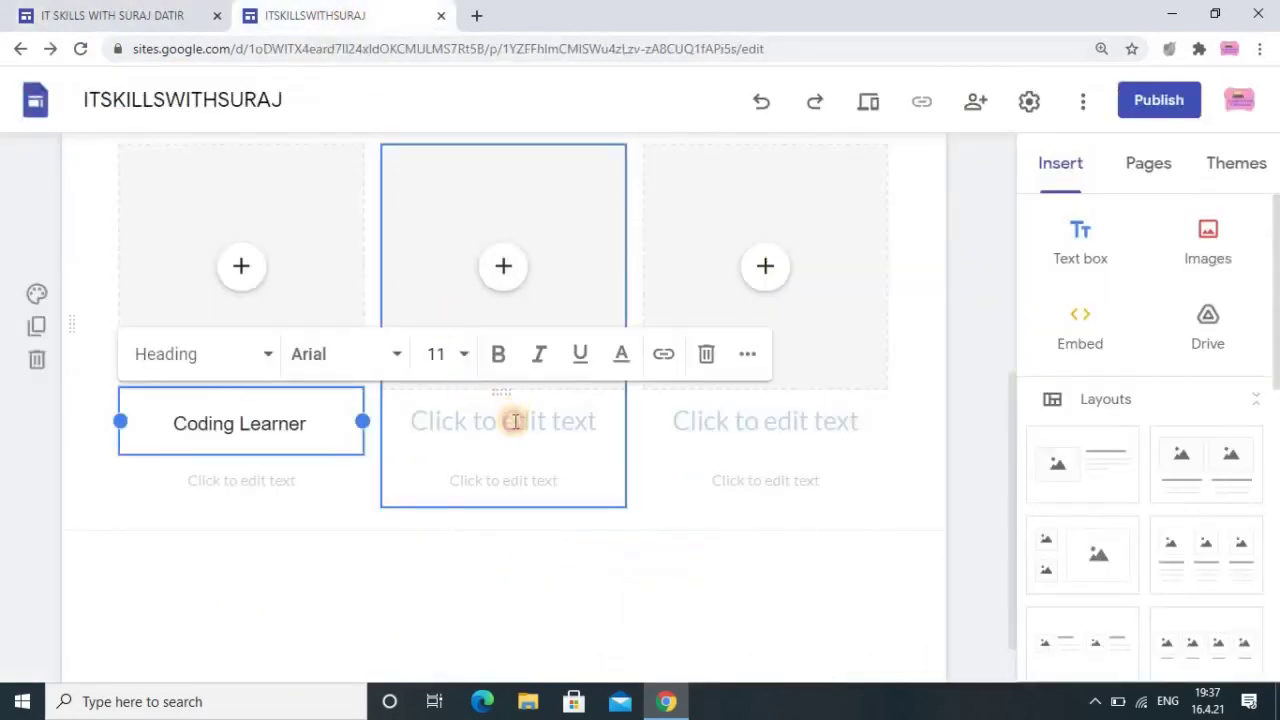
pyautogui.click(514, 421)
pyautogui.rightClick(514, 421)
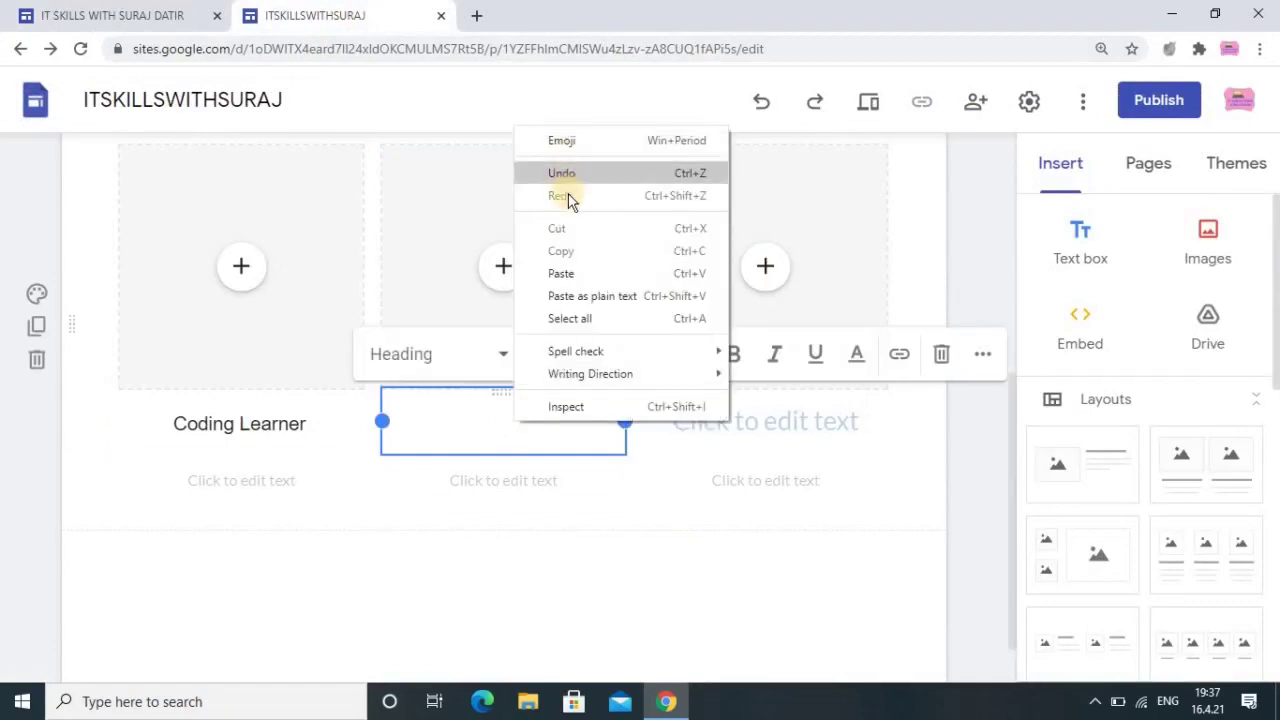
pyautogui.click(569, 273)
# Copy the caption Teachers Learner from the example site and paste it as the third column's heading.
pyautogui.click(103, 15)
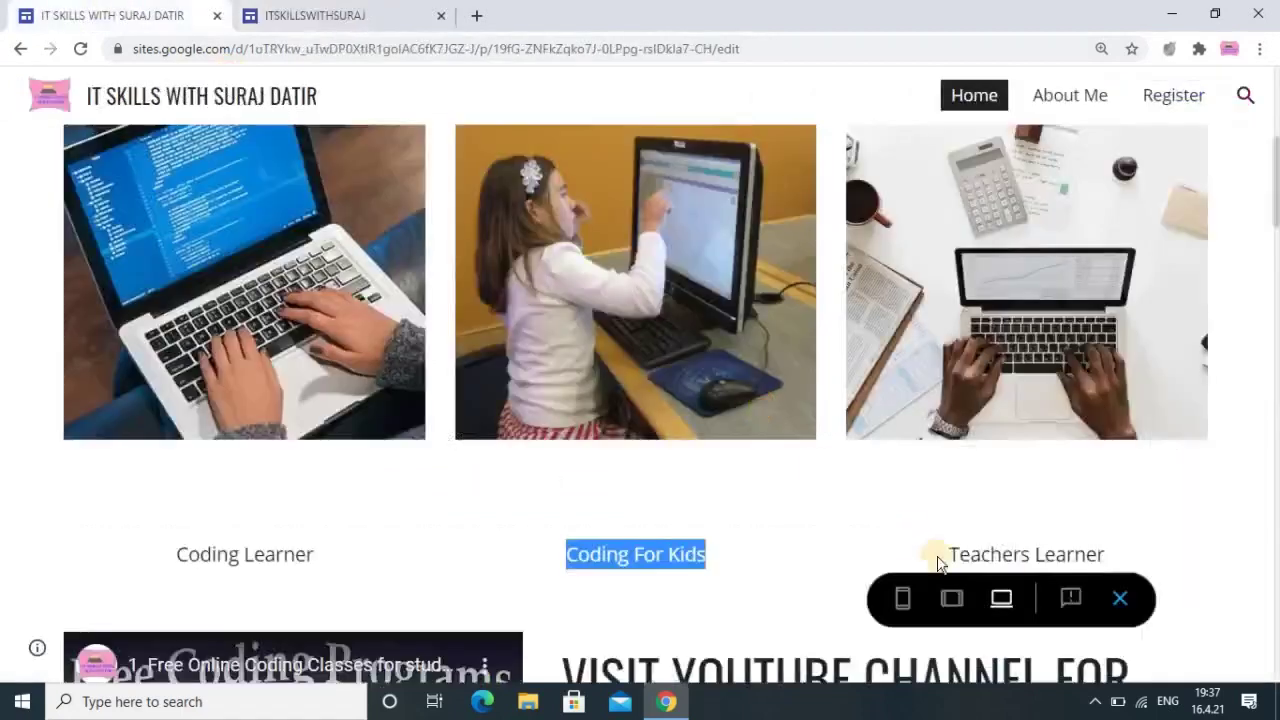
pyautogui.moveTo(1106, 554); pyautogui.dragTo(955, 548)
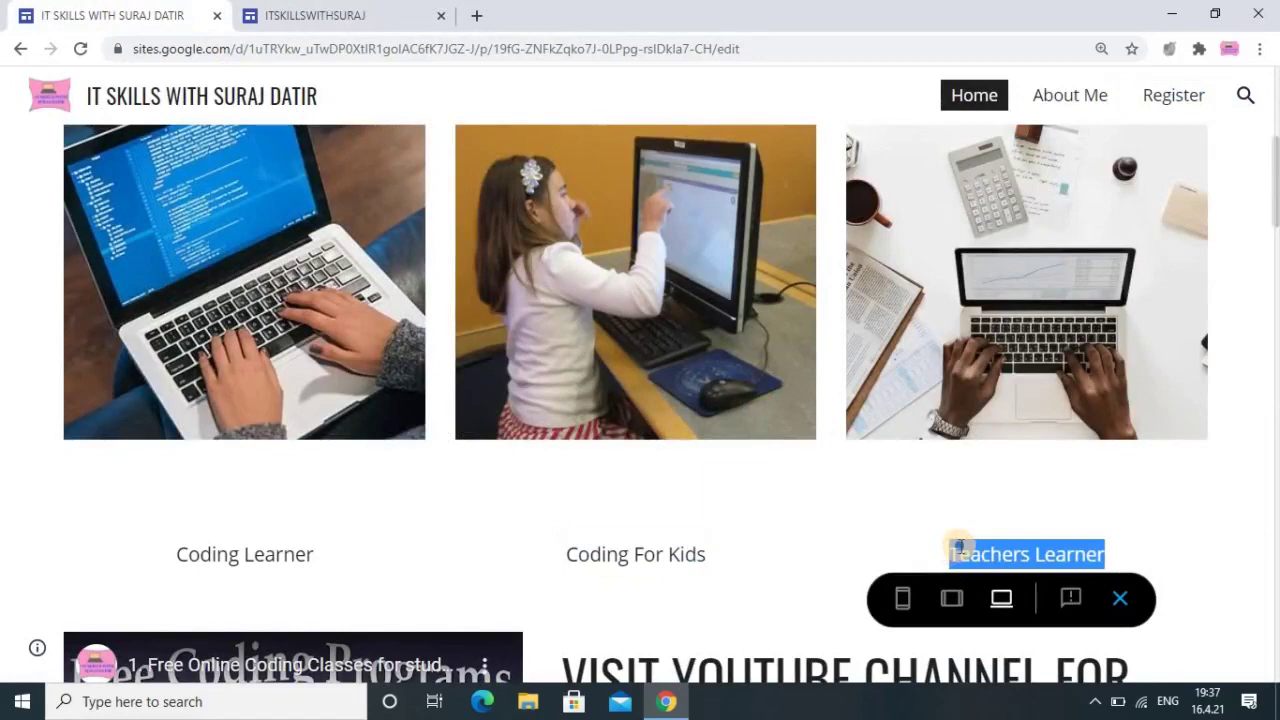
pyautogui.rightClick(957, 548)
pyautogui.click(971, 560)
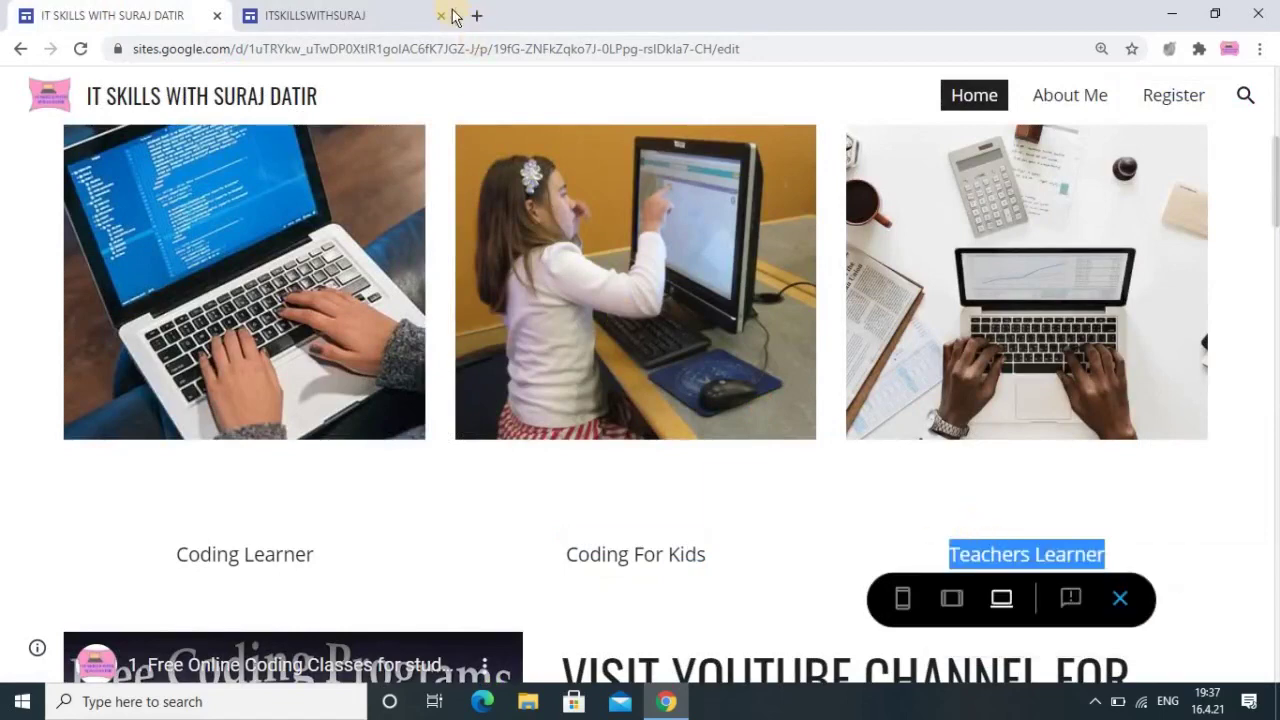
pyautogui.click(365, 18)
pyautogui.rightClick(731, 429)
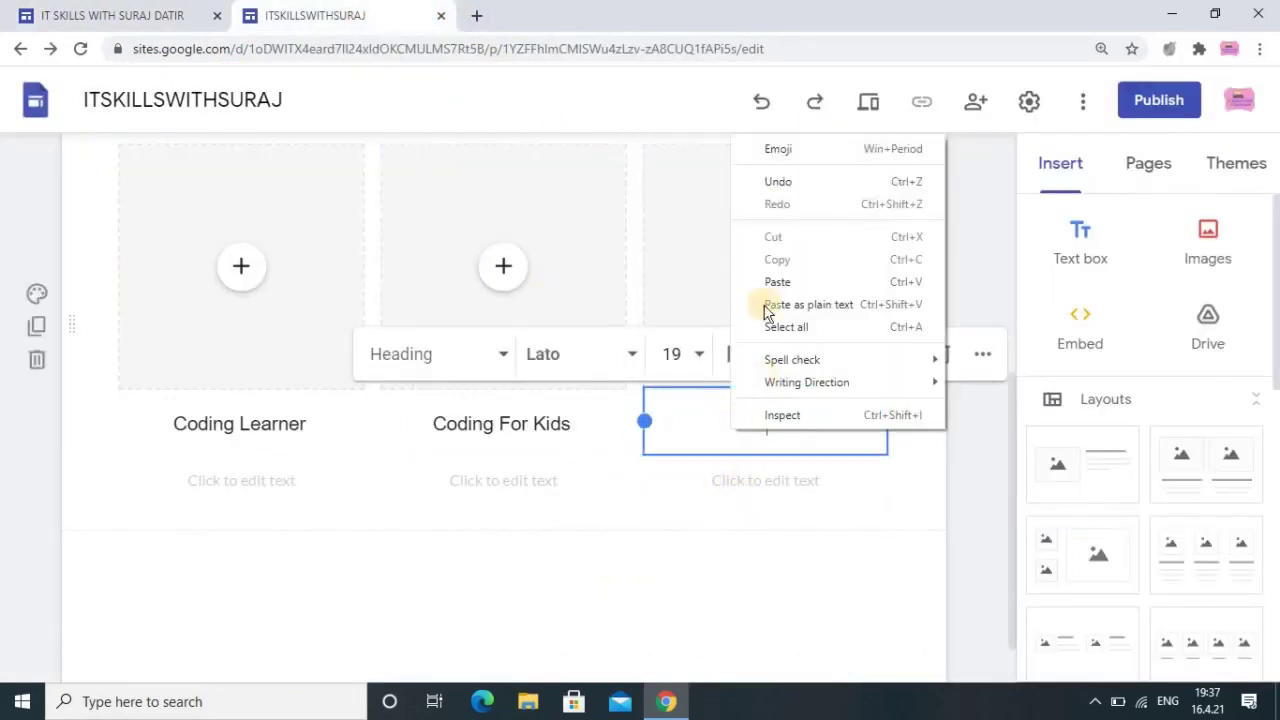
pyautogui.click(778, 282)
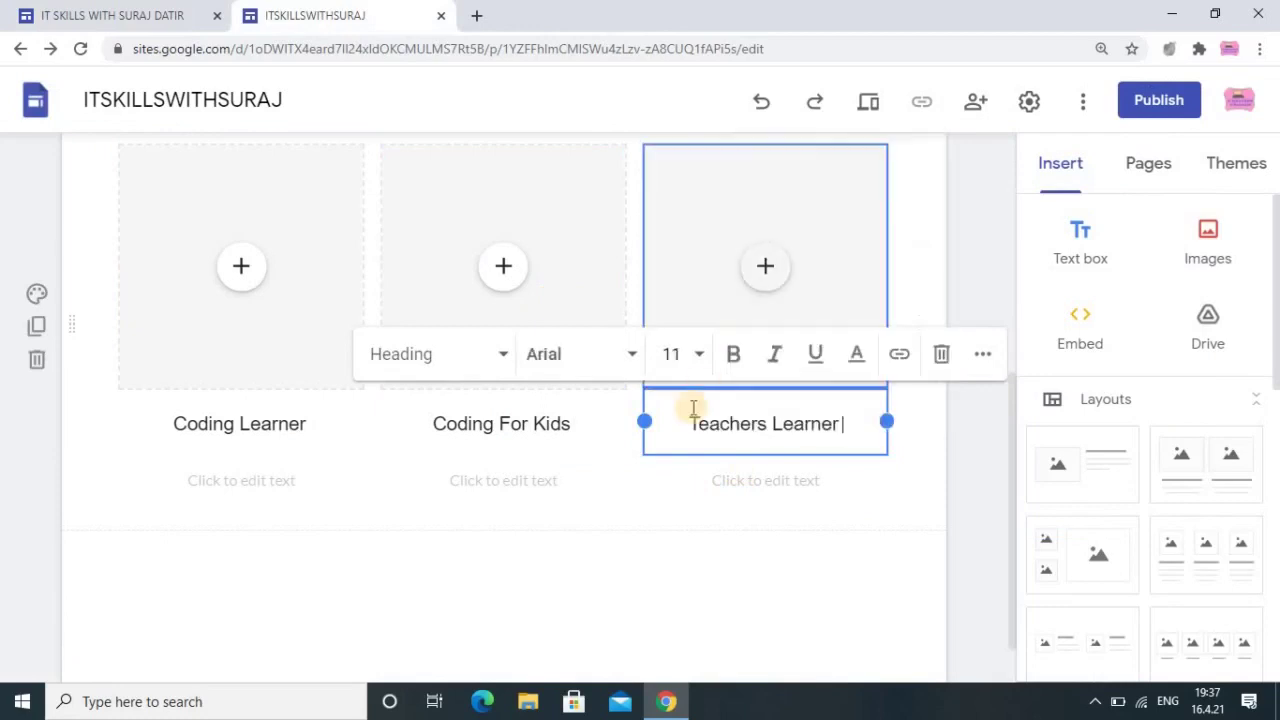
pyautogui.click(703, 535)
pyautogui.click(465, 436)
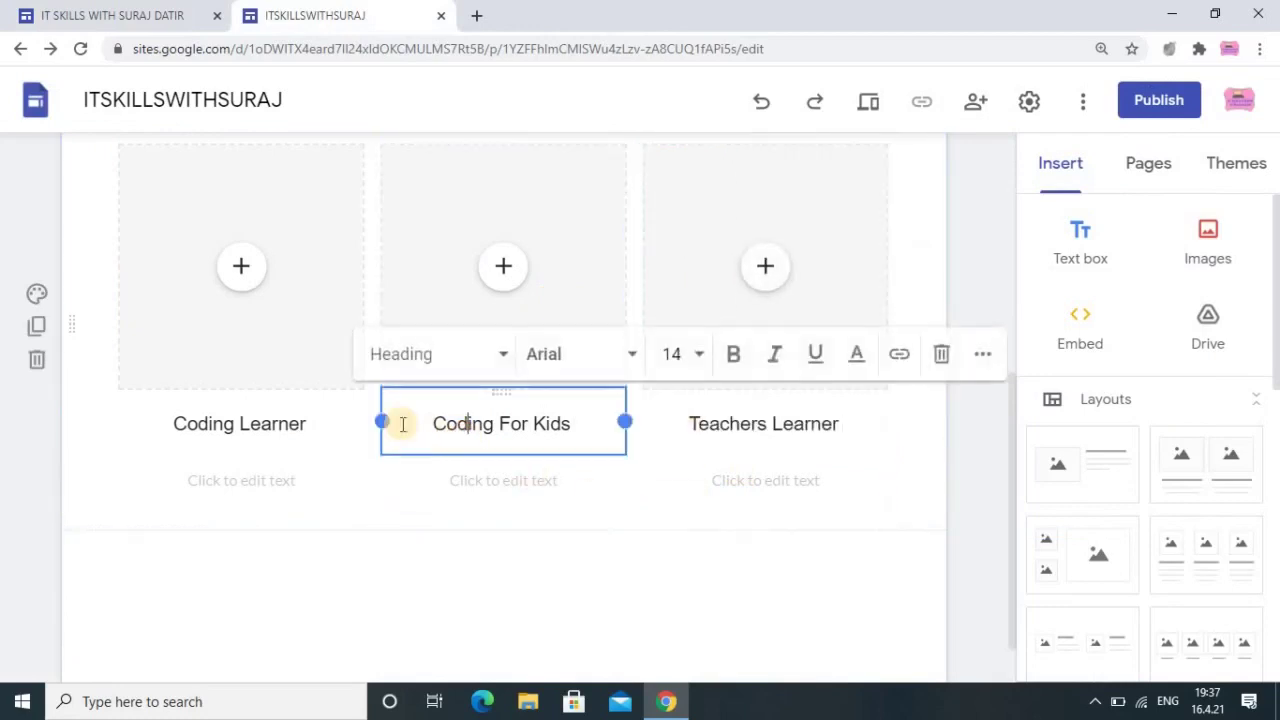
# Search Google Images for "coding" and insert the picture of slanted code on a dark screen above the Coding Learner caption.
pyautogui.click(241, 272)
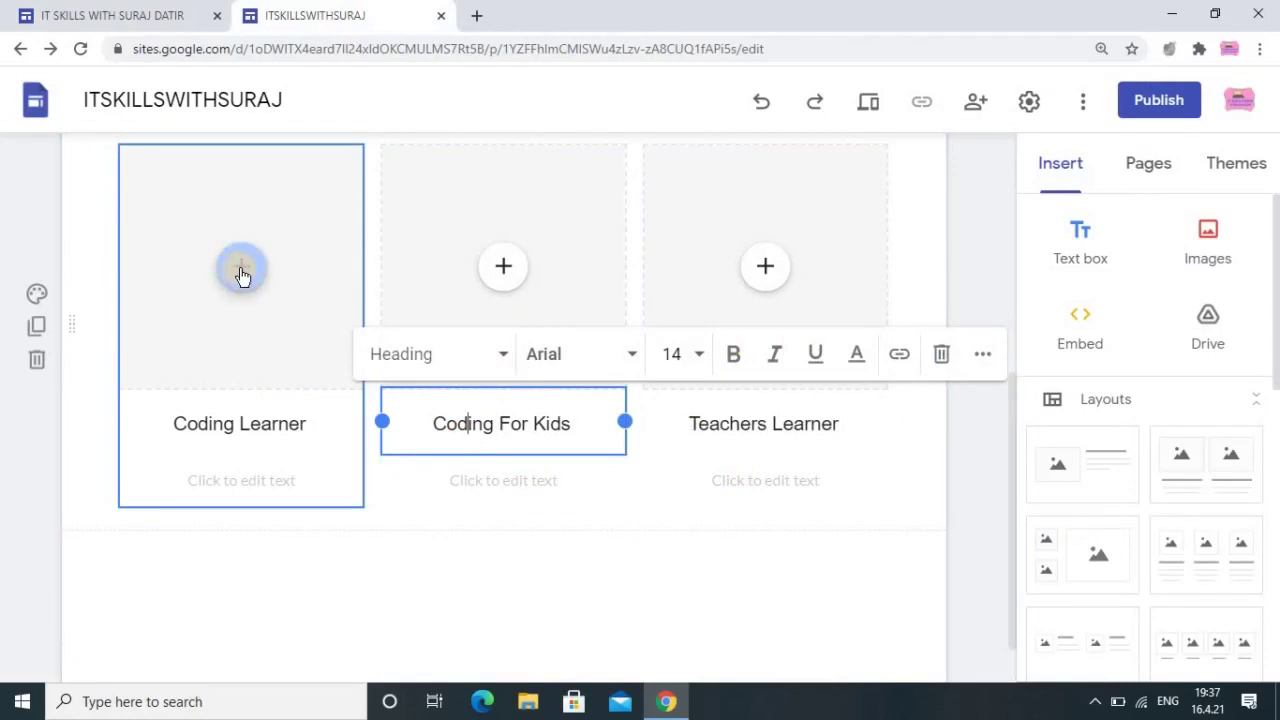
pyautogui.click(241, 272)
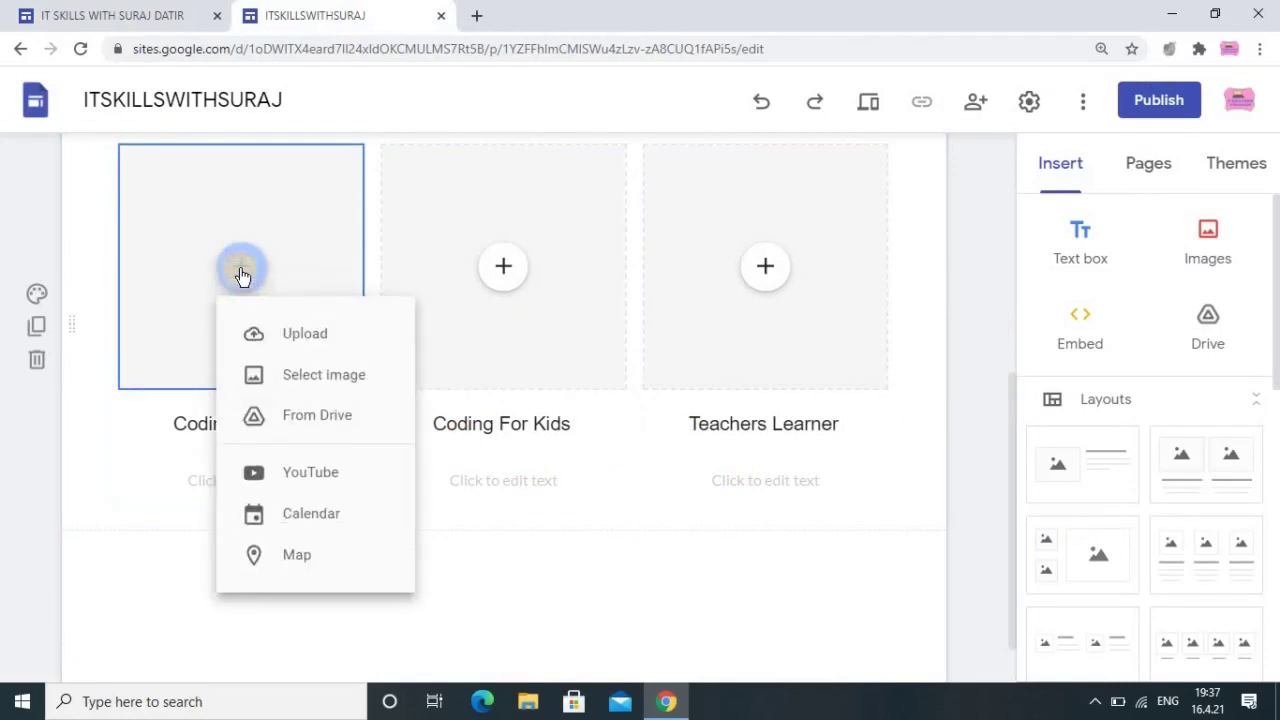
pyautogui.click(320, 388)
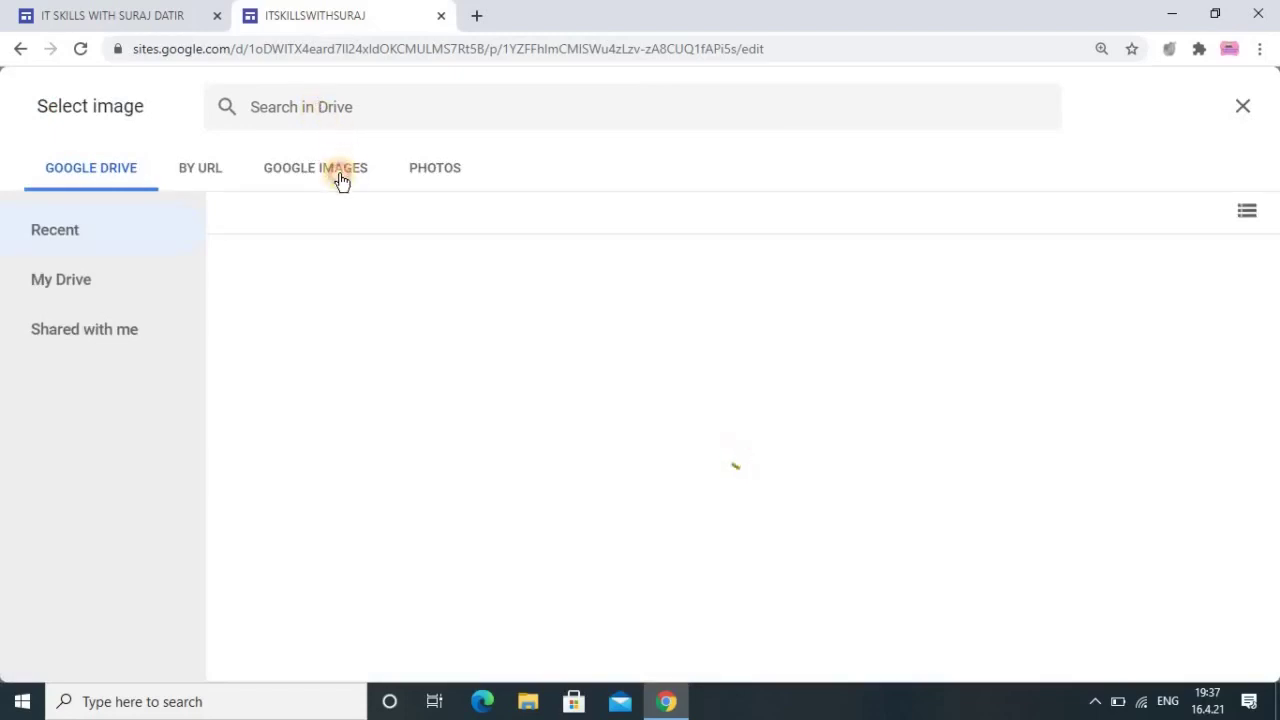
pyautogui.click(341, 172)
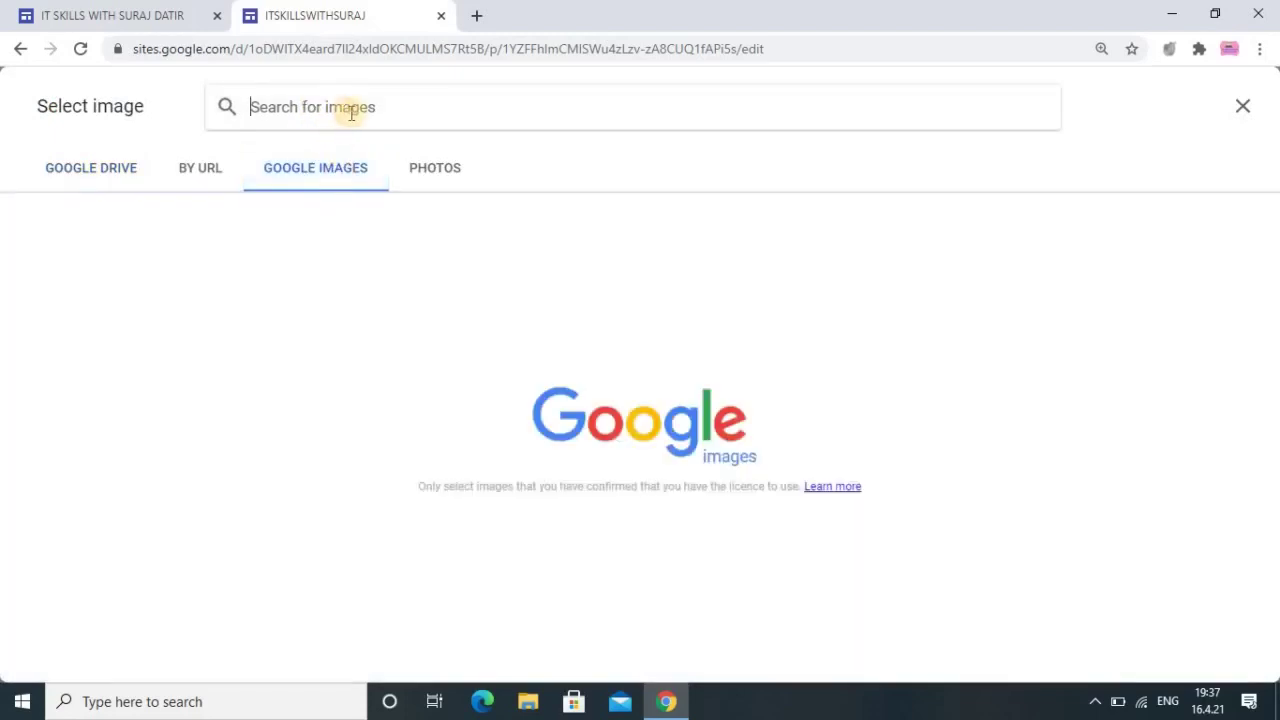
pyautogui.click(128, 18)
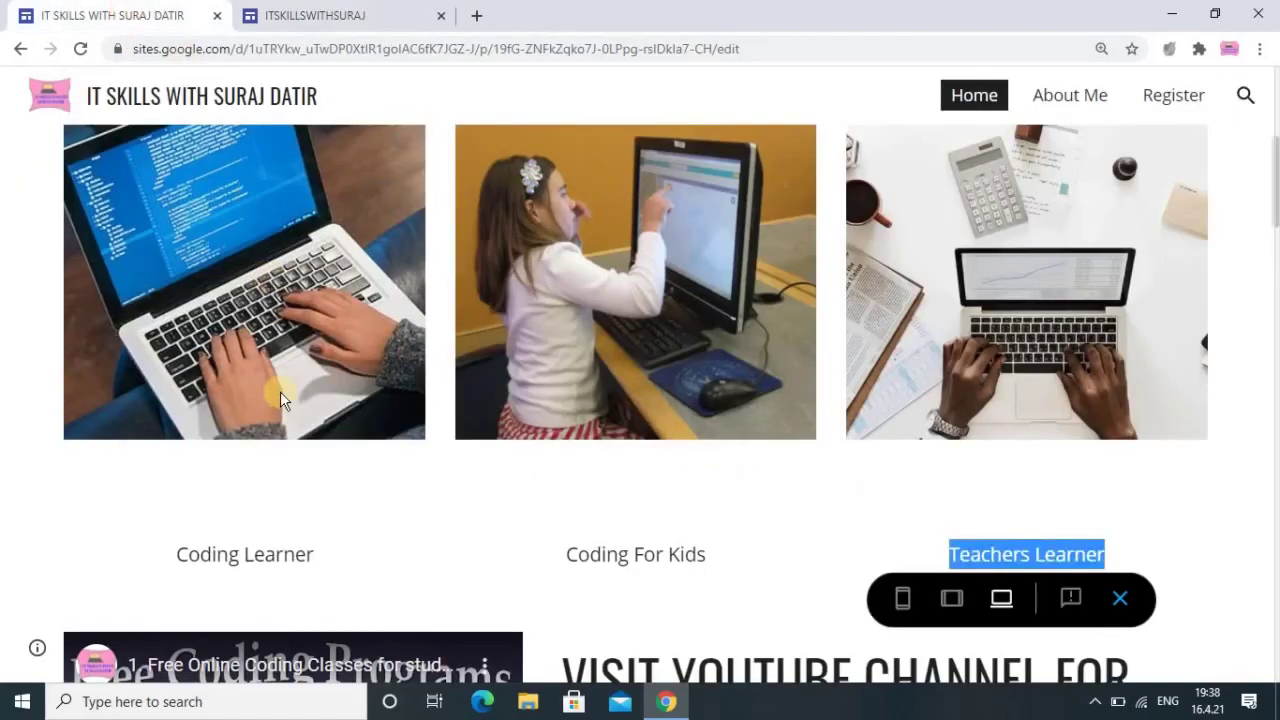
pyautogui.click(330, 18)
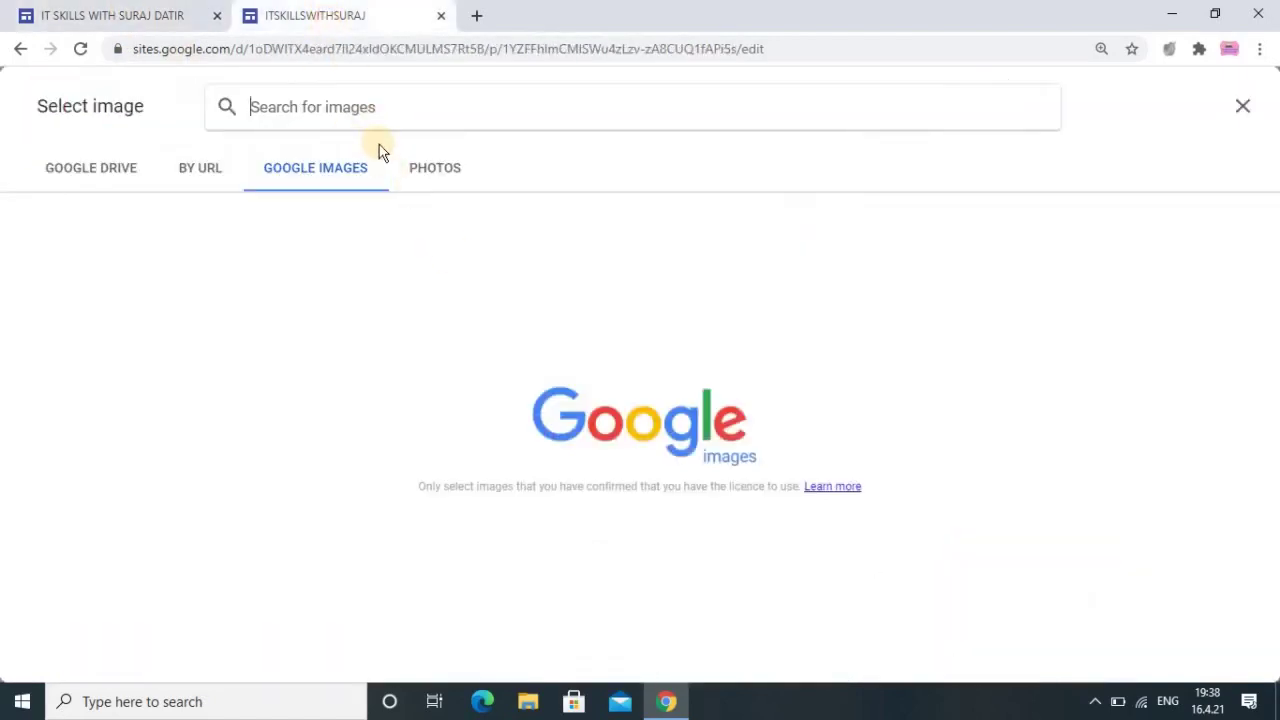
pyautogui.write('cod')
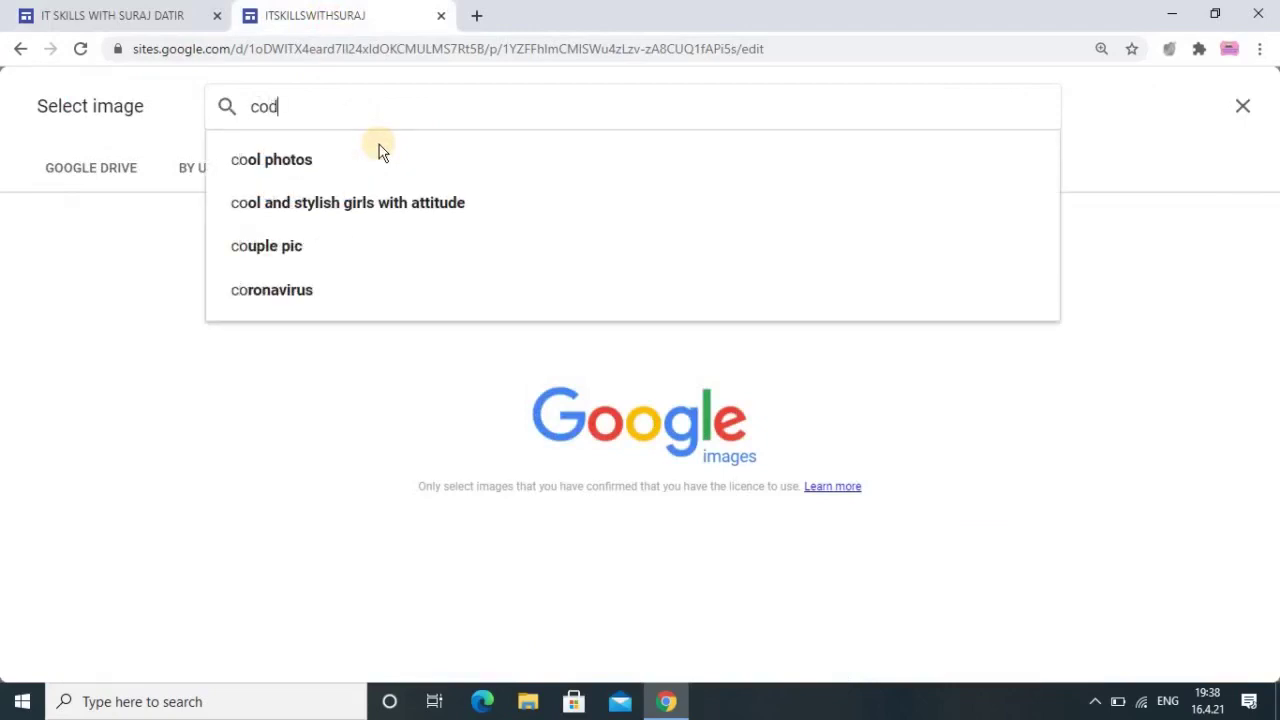
pyautogui.write('ing')
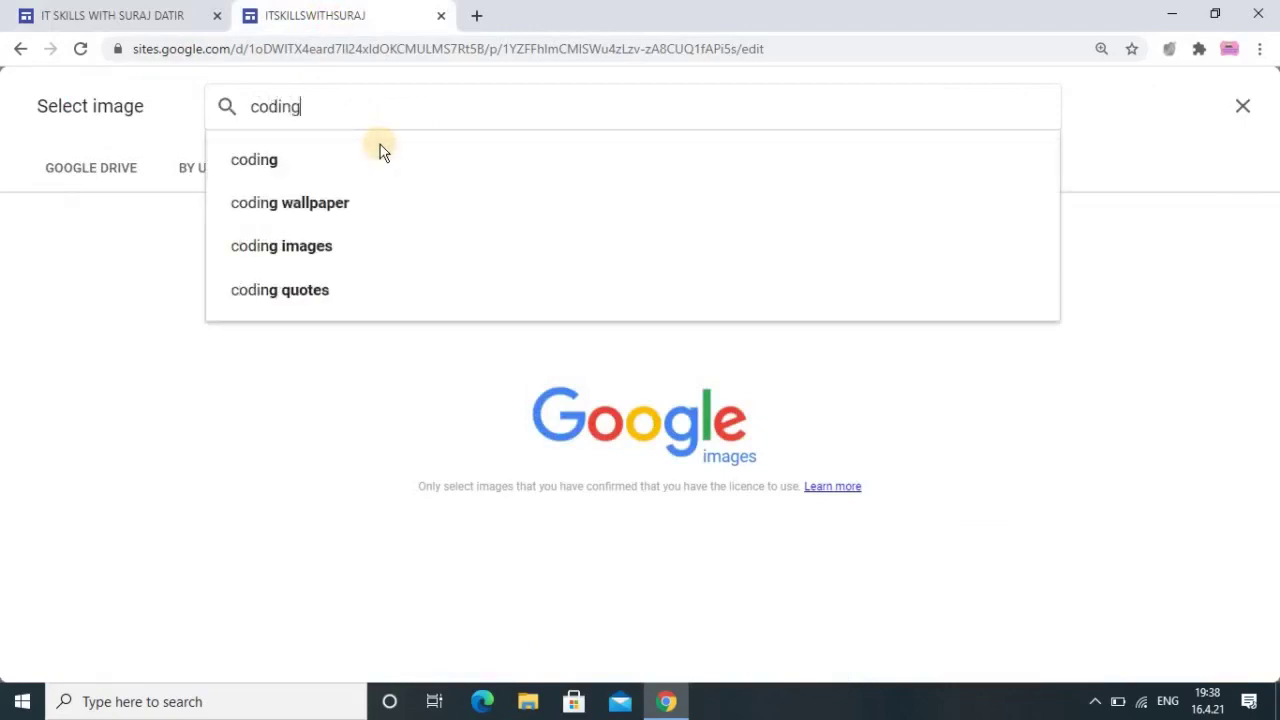
pyautogui.press('Return')
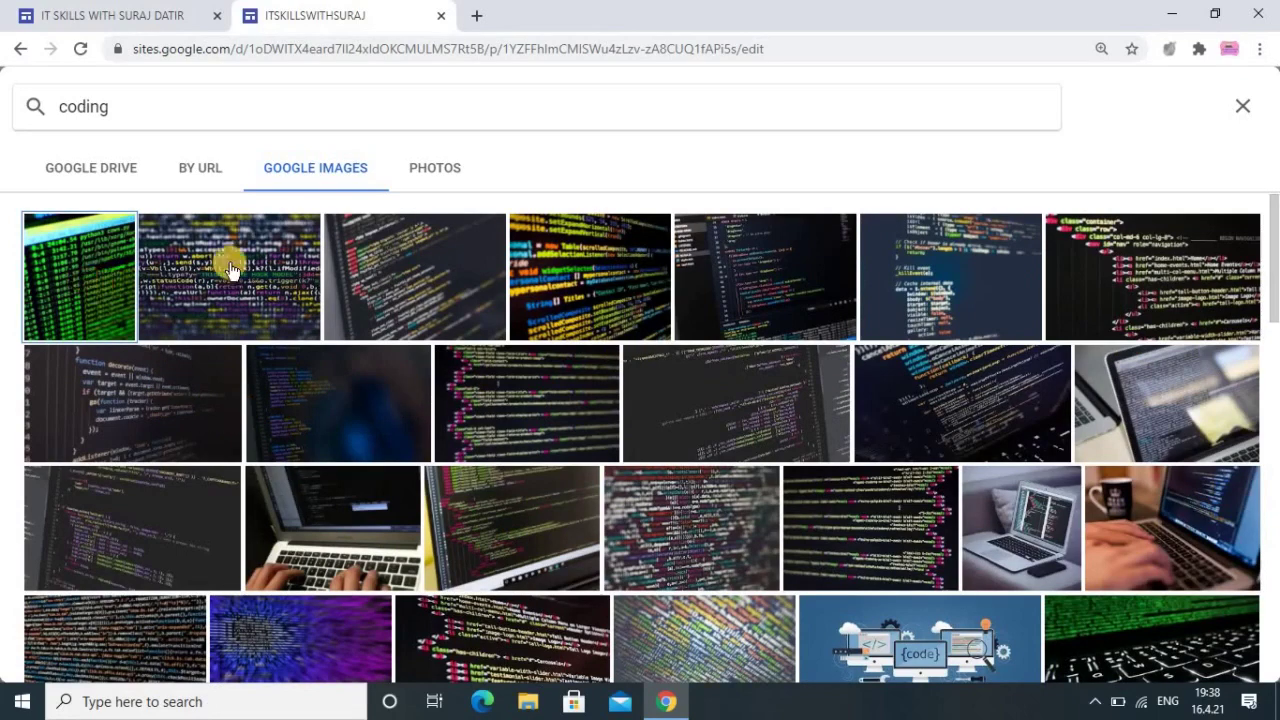
pyautogui.doubleClick(380, 262)
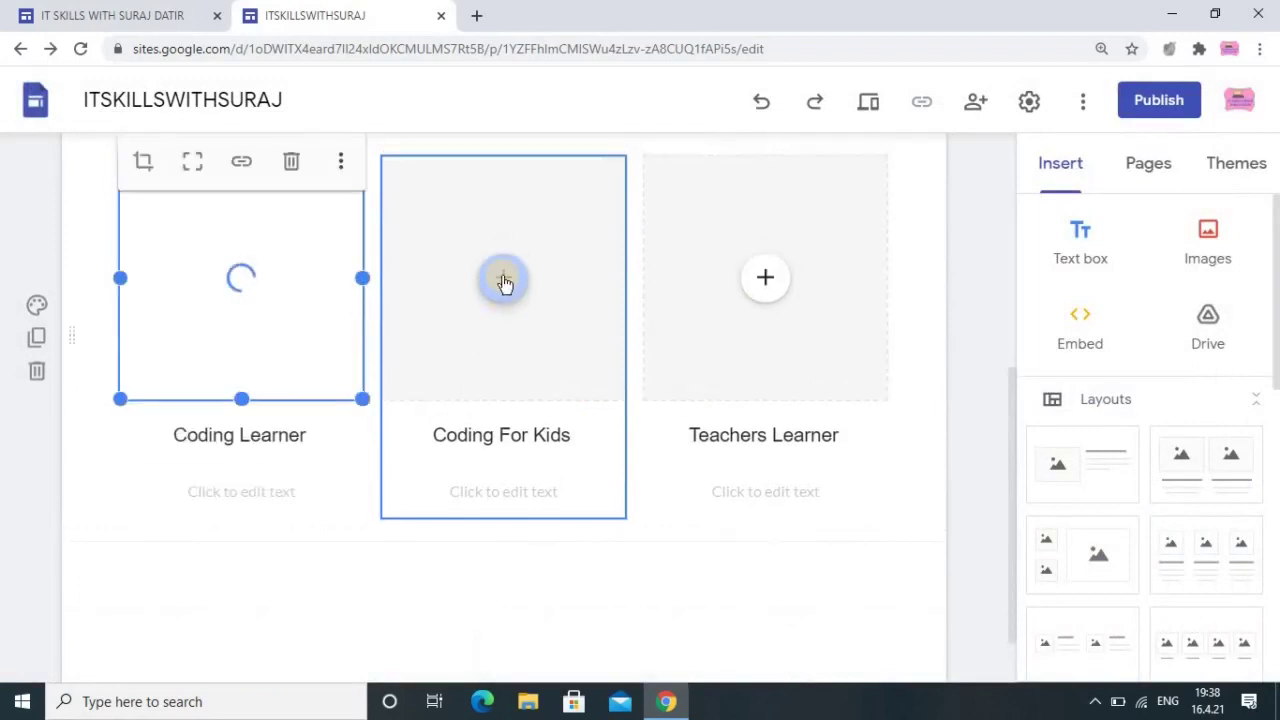
# Search Google Images with the copied caption Coding For Kids and insert the girl-at-computer photo in the second column's image placeholder.
pyautogui.click(504, 280)
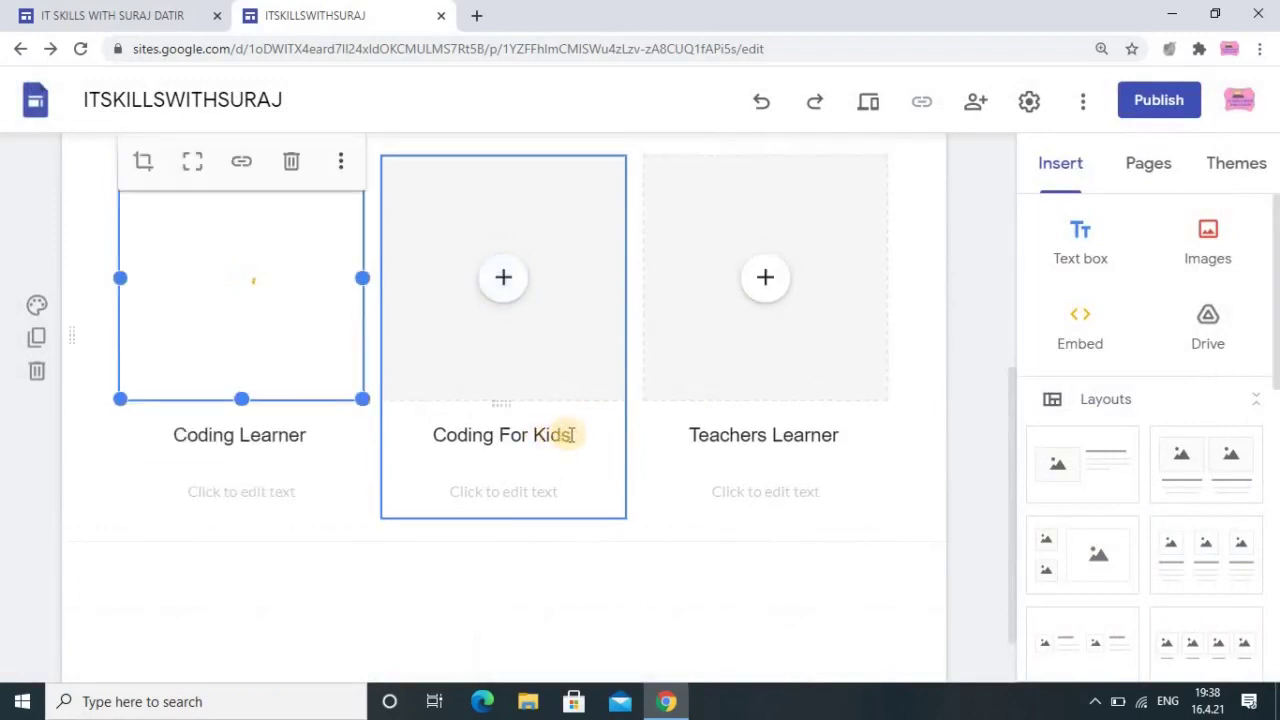
pyautogui.moveTo(571, 434); pyautogui.dragTo(430, 434)
pyautogui.rightClick(443, 434)
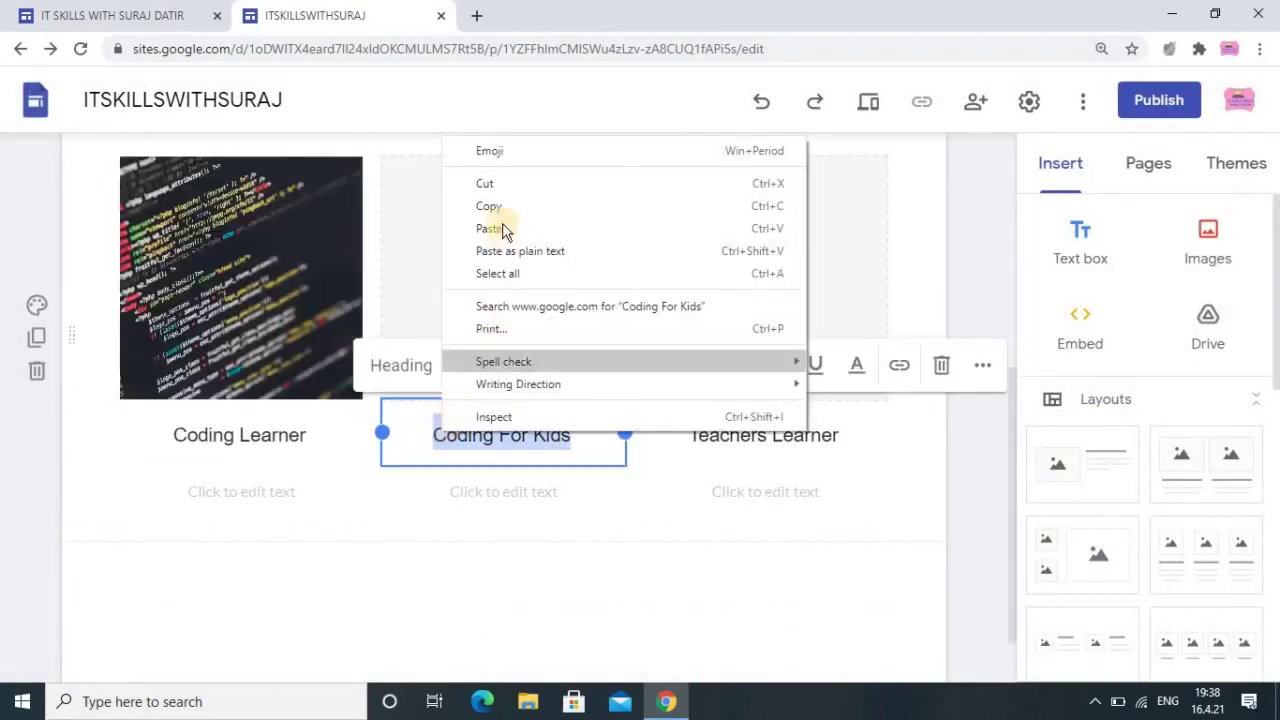
pyautogui.click(490, 206)
pyautogui.click(505, 282)
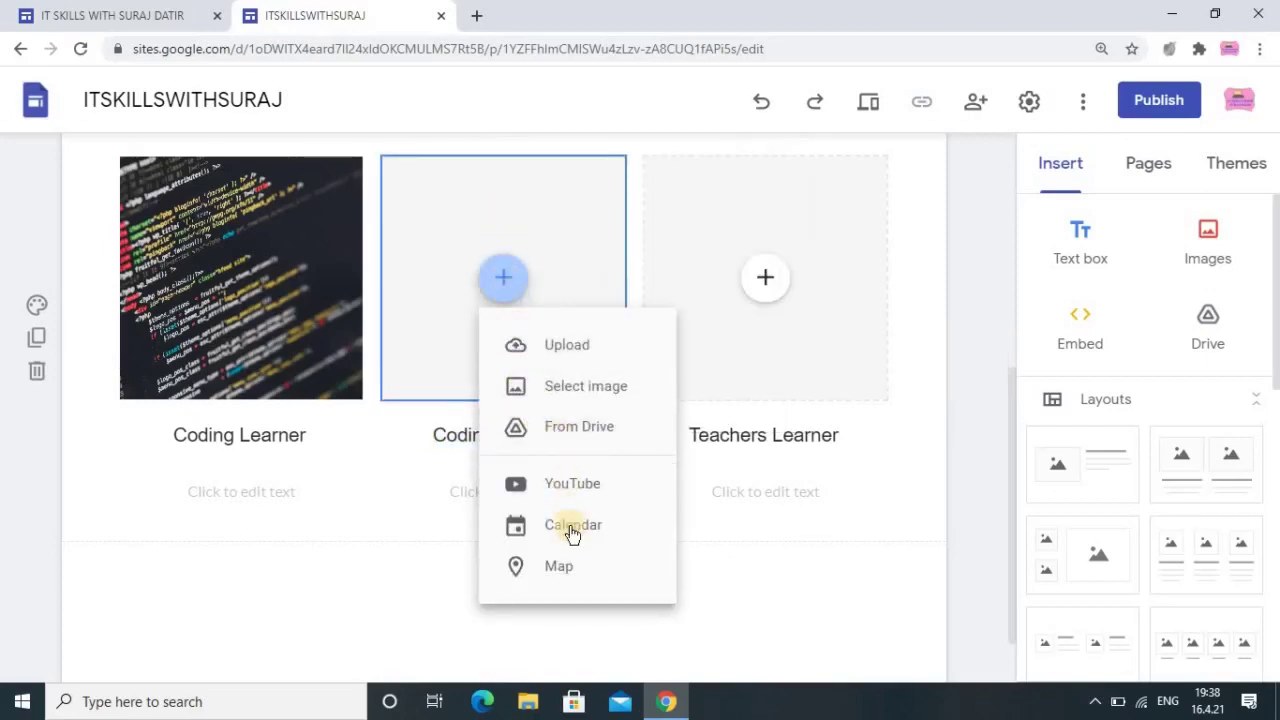
pyautogui.click(574, 388)
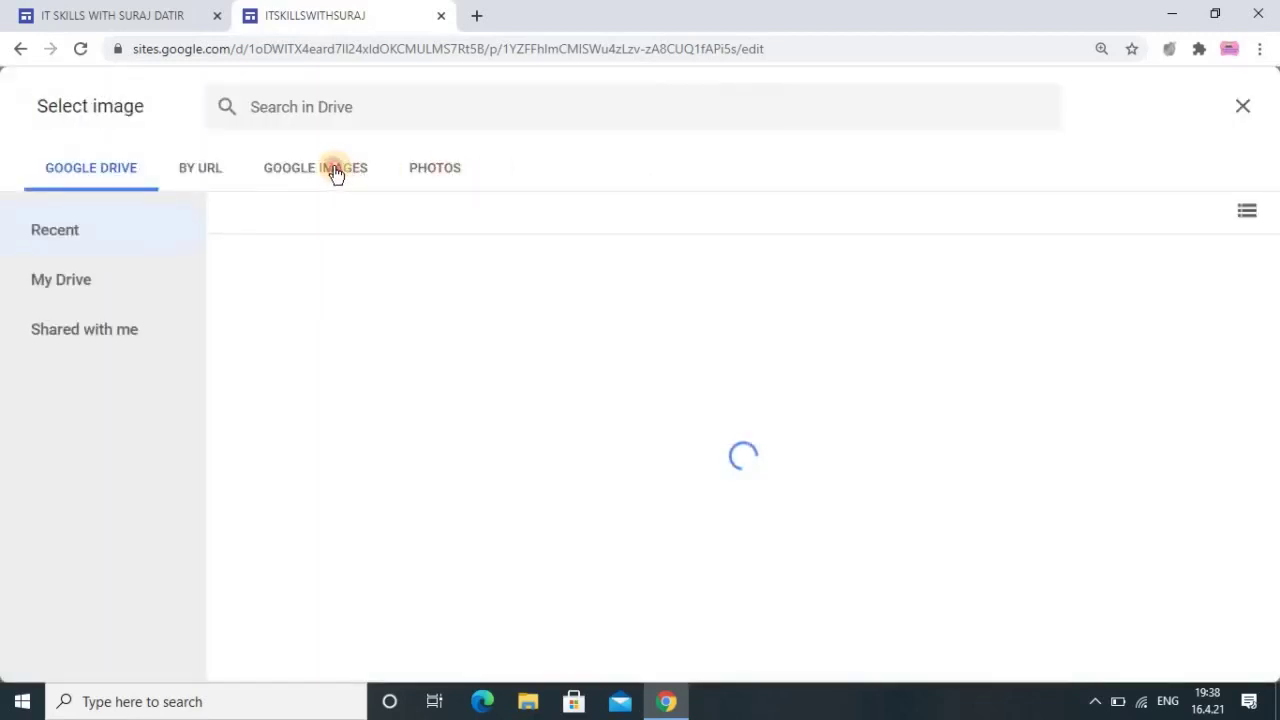
pyautogui.click(334, 169)
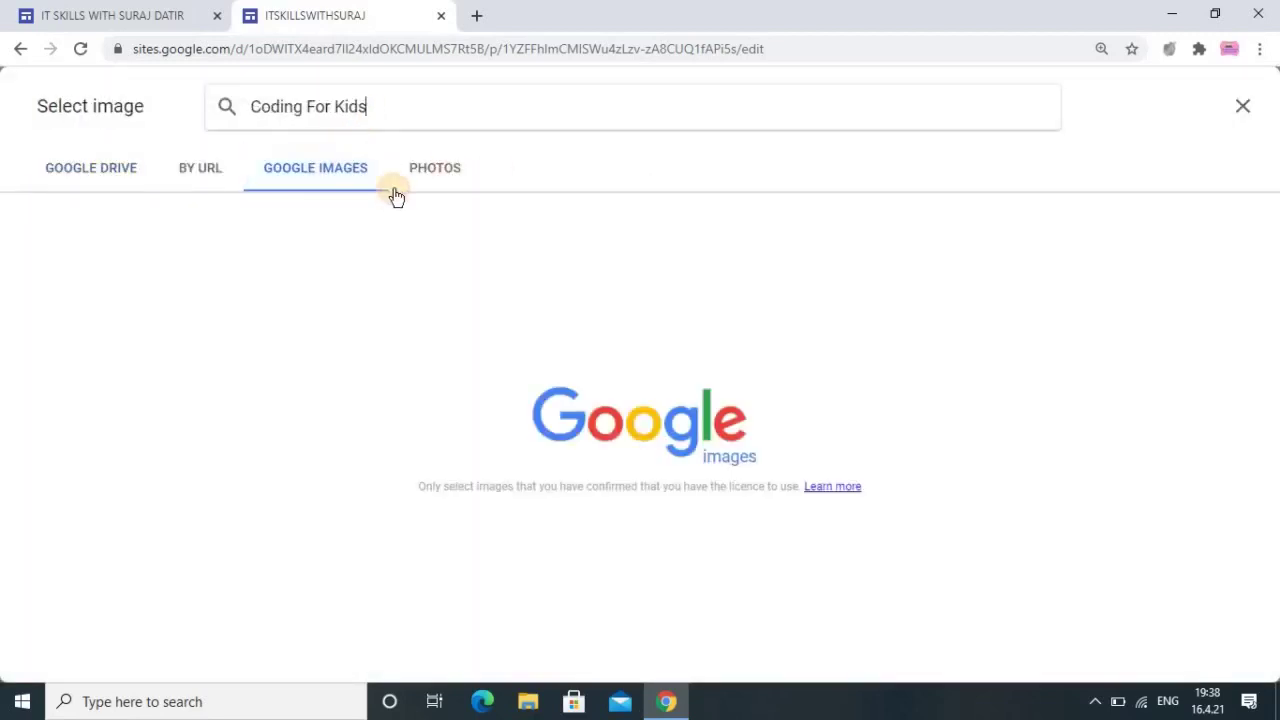
pyautogui.press('Return')
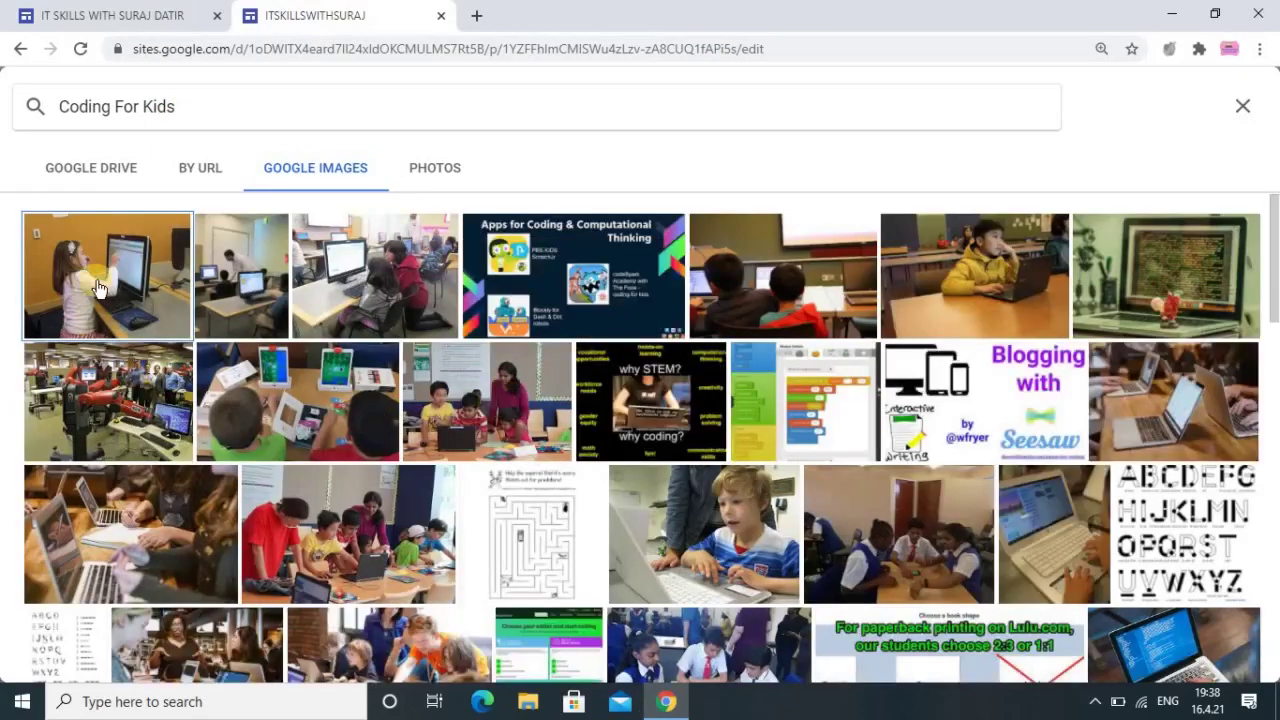
pyautogui.doubleClick(136, 291)
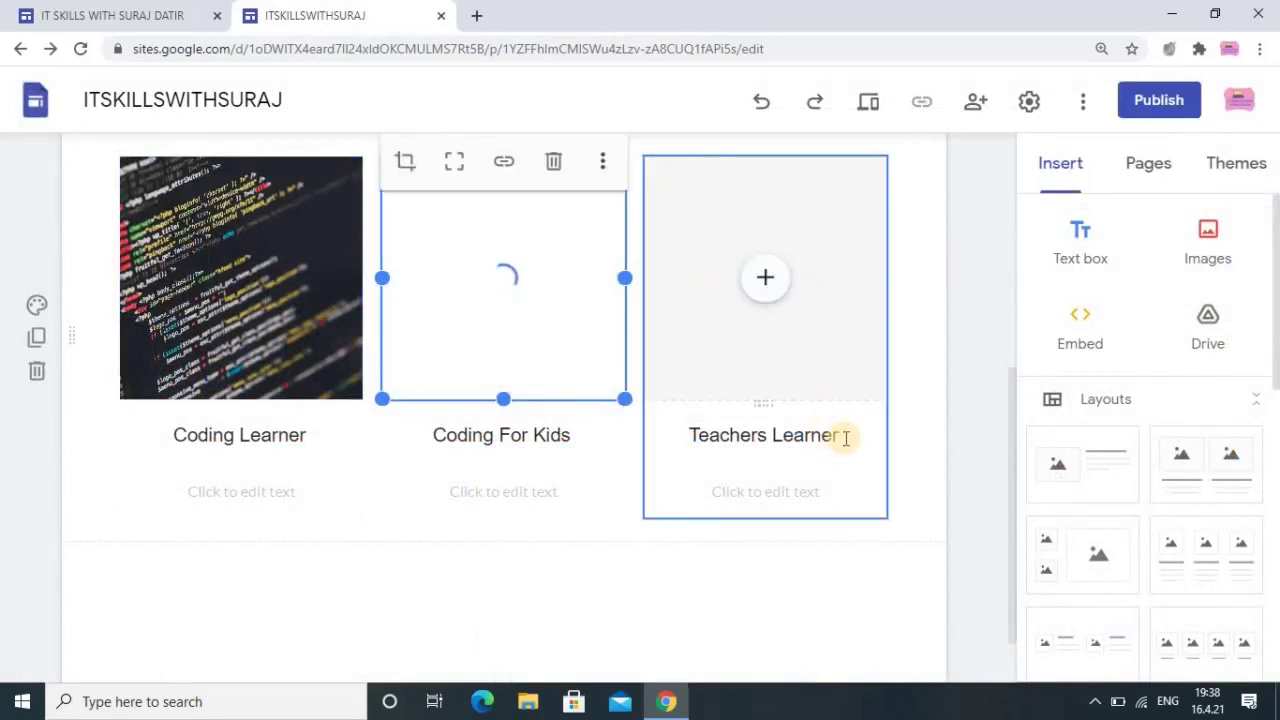
# Search Google Images with the copied caption Teachers Learner and insert the black-and-white classroom photo of children in the third column's image placeholder.
pyautogui.tripleClick(686, 435)
pyautogui.rightClick(724, 432)
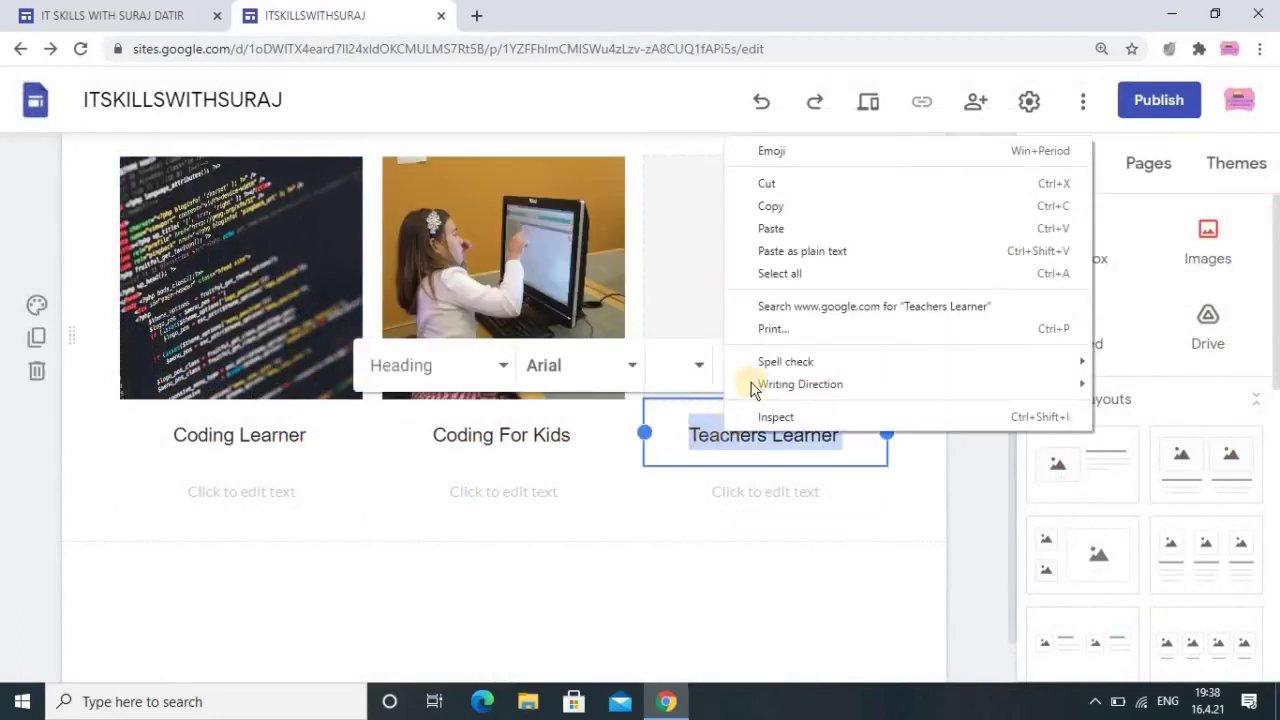
pyautogui.click(774, 228)
pyautogui.click(766, 284)
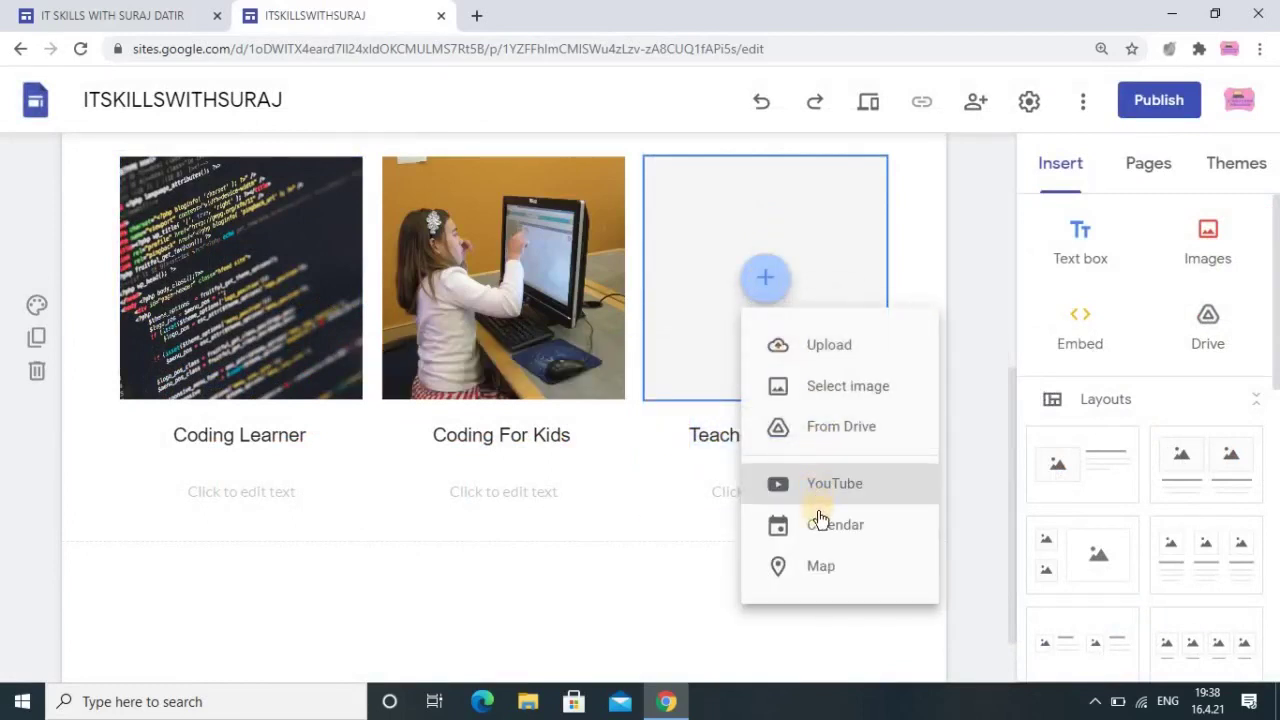
pyautogui.click(678, 288)
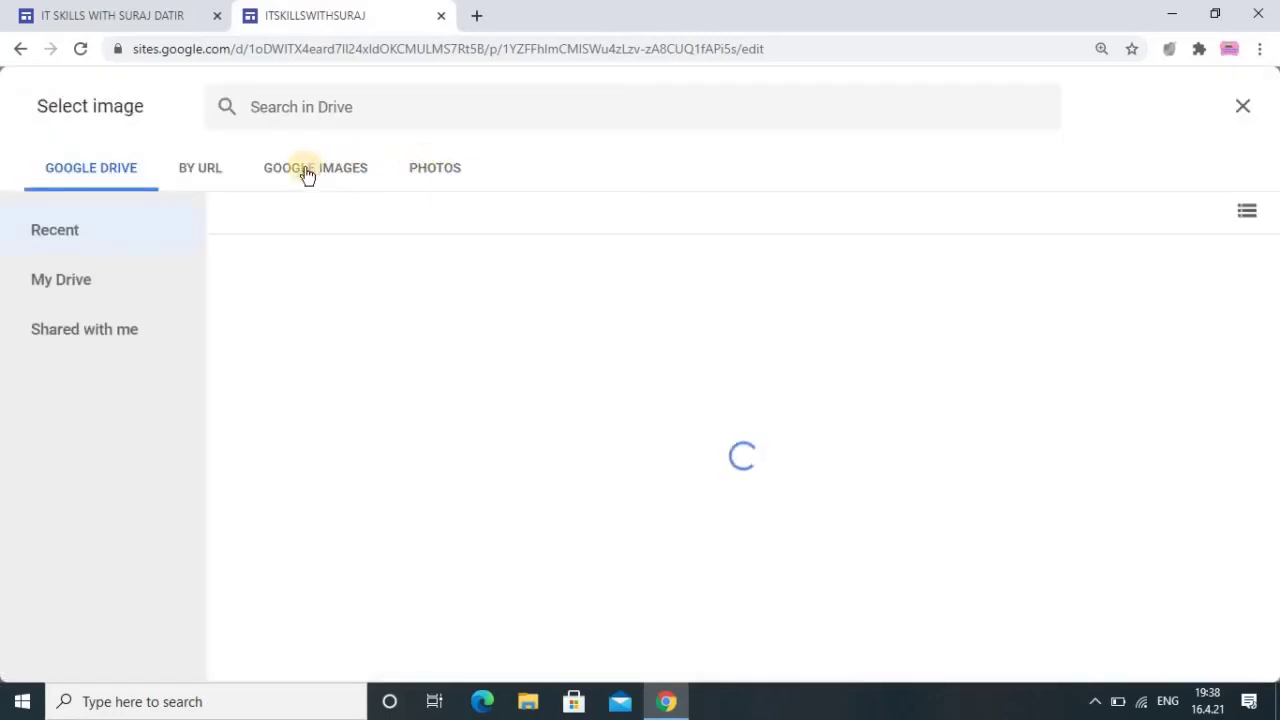
pyautogui.click(338, 160)
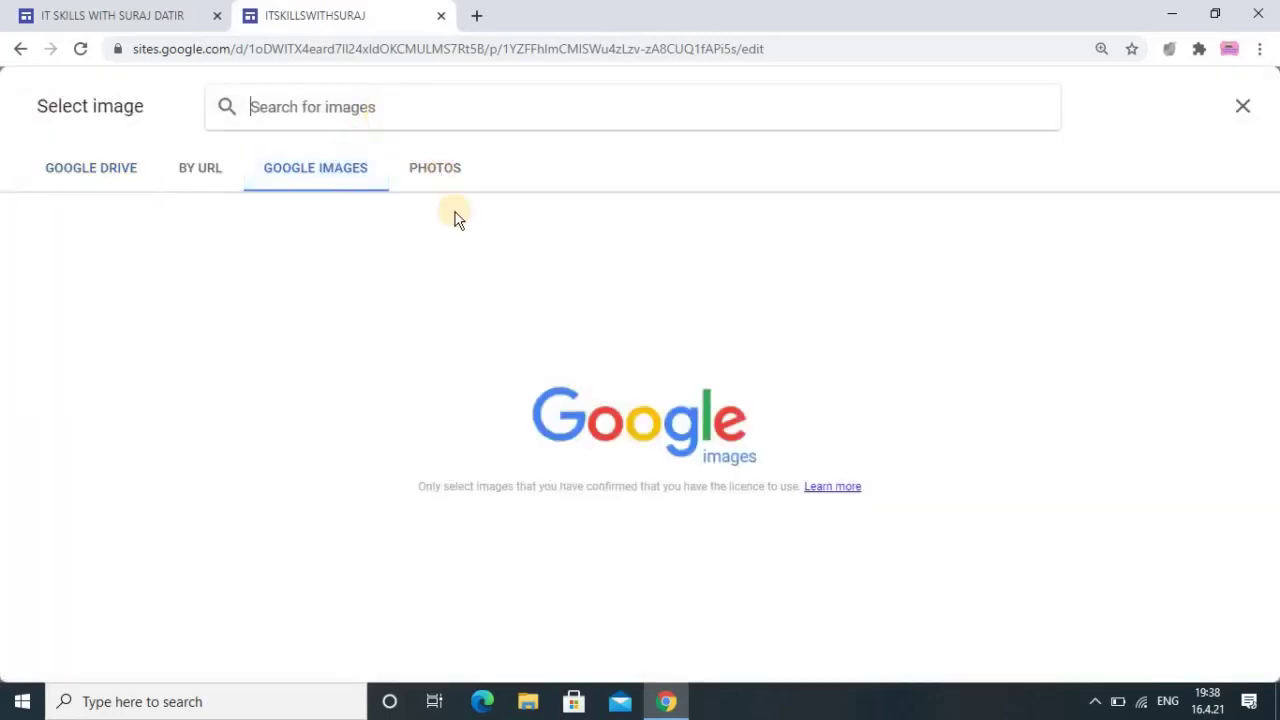
pyautogui.write('Teachers Learner')
pyautogui.press('Return')
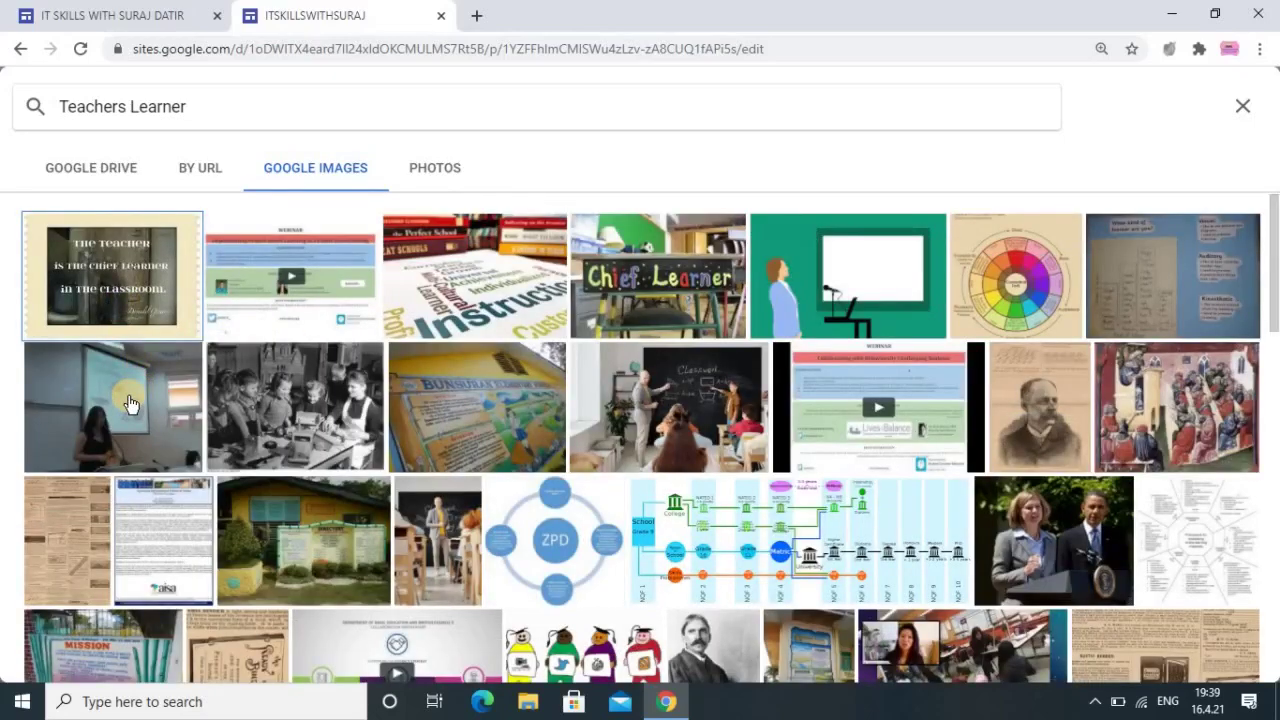
pyautogui.doubleClick(266, 415)
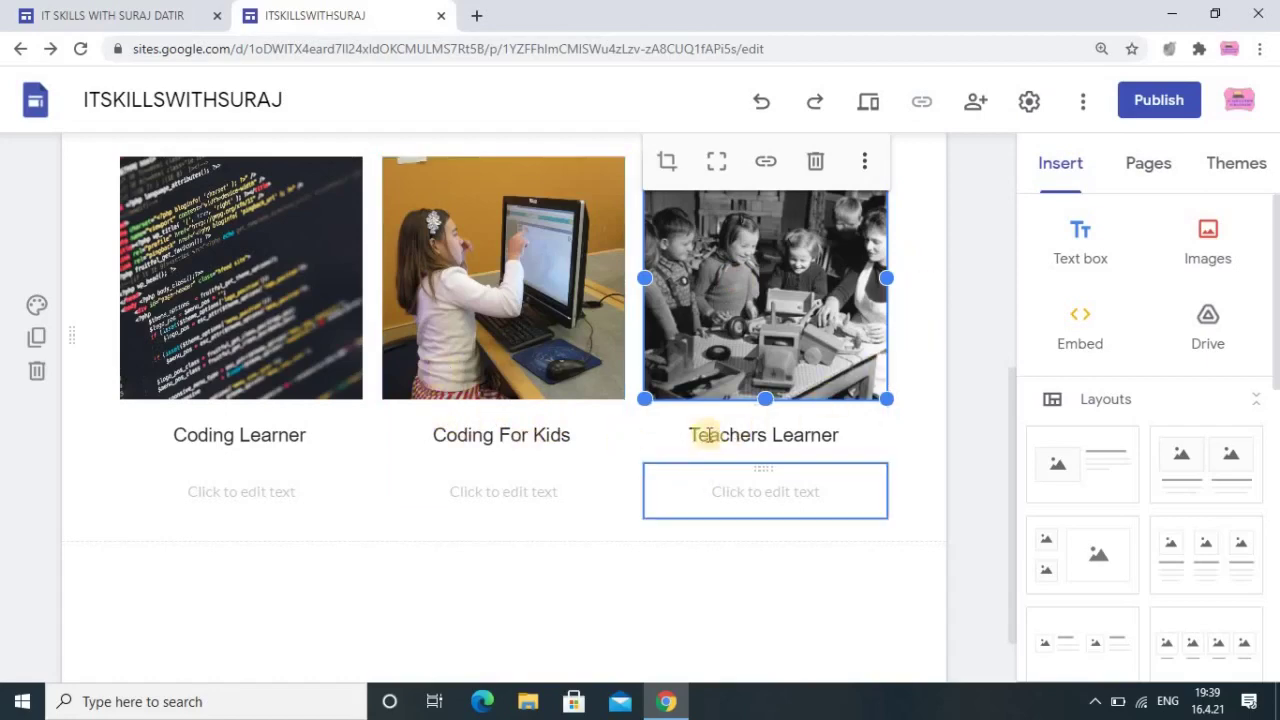
pyautogui.scroll(1, 706, 440)
pyautogui.scroll(-2, 574, 580)
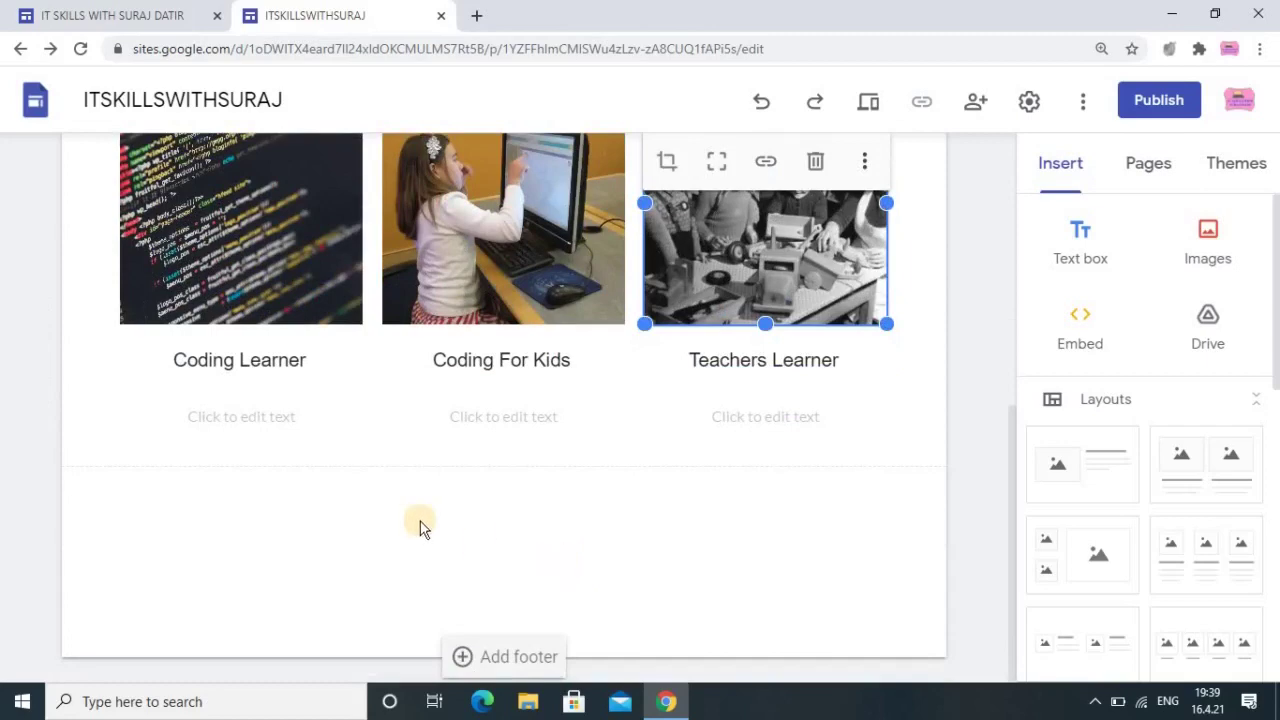
pyautogui.click(251, 418)
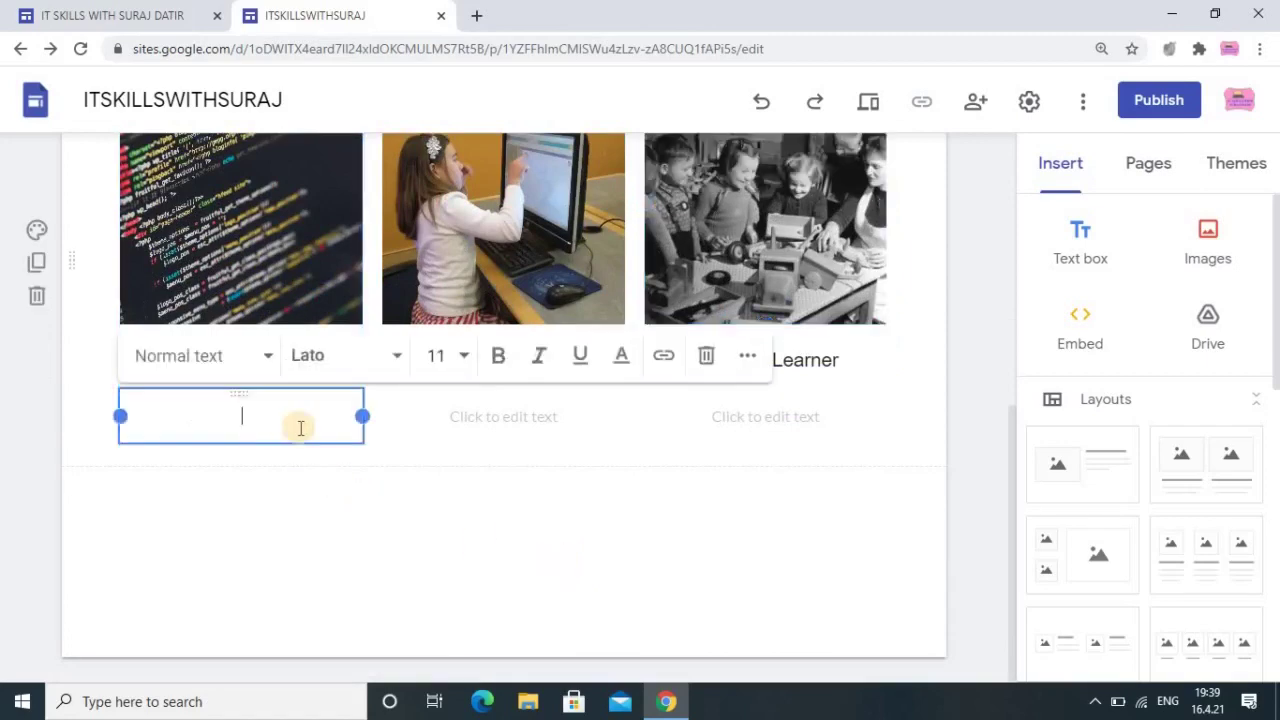
pyautogui.scroll(3, 394, 520)
pyautogui.scroll(-3, 394, 517)
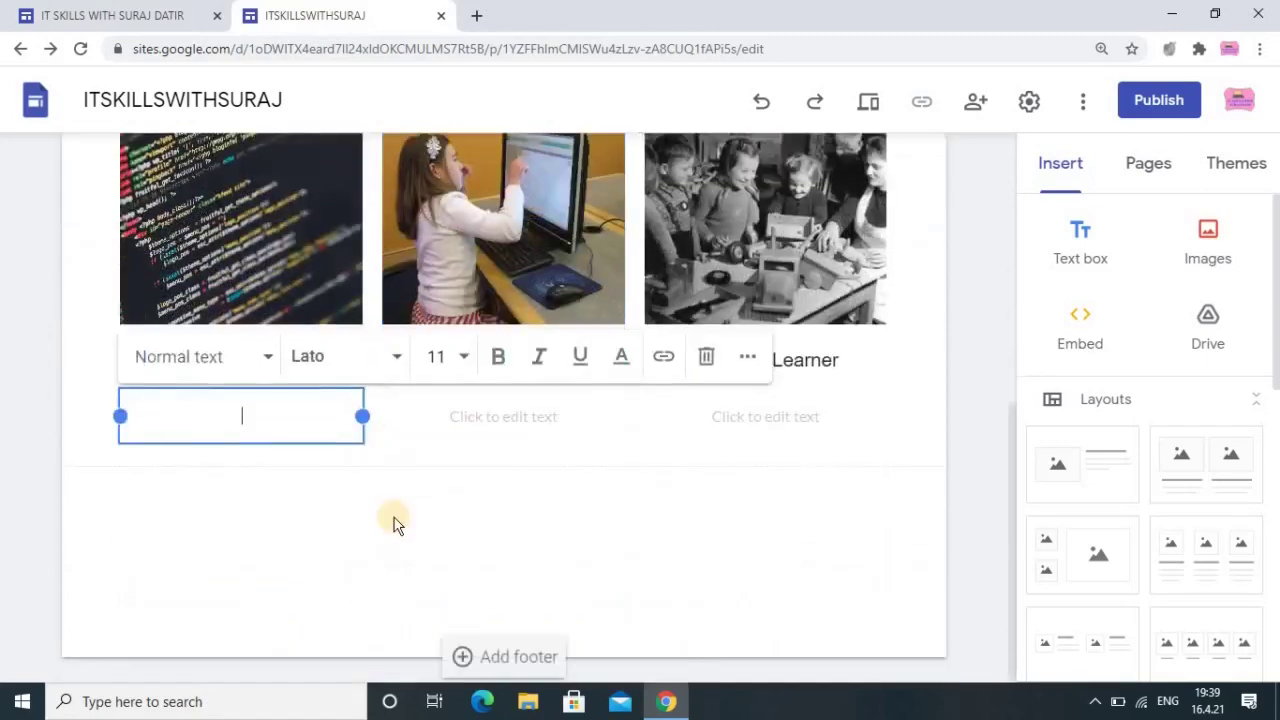
pyautogui.click(393, 520)
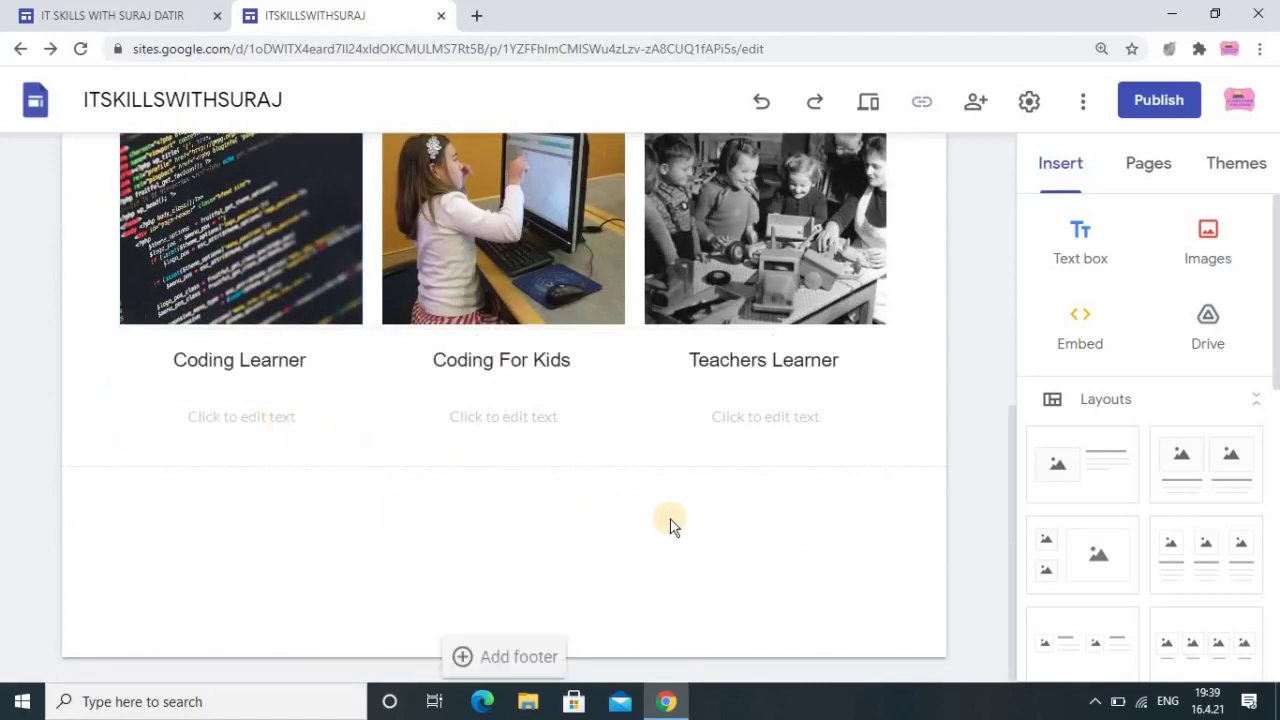
# Check the video section on the example site and add a matching image-beside-text layout below the three captioned images.
pyautogui.click(160, 14)
pyautogui.scroll(-5, 437, 497)
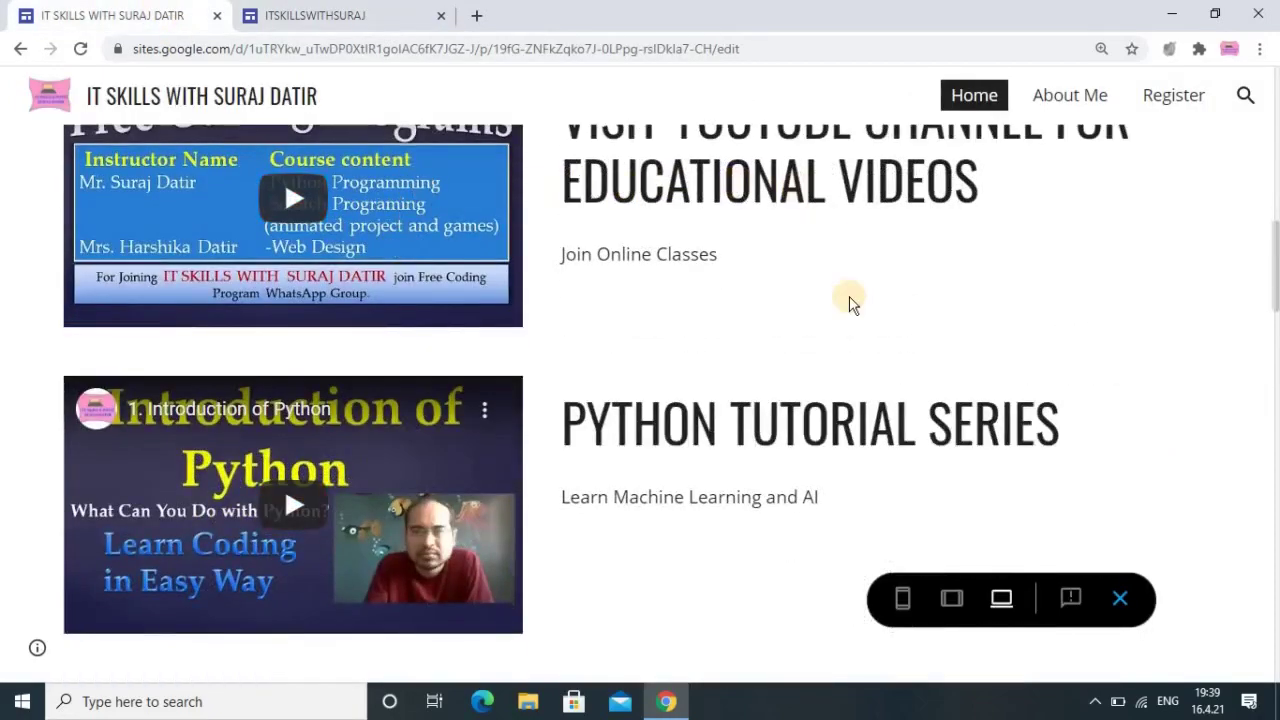
pyautogui.click(305, 16)
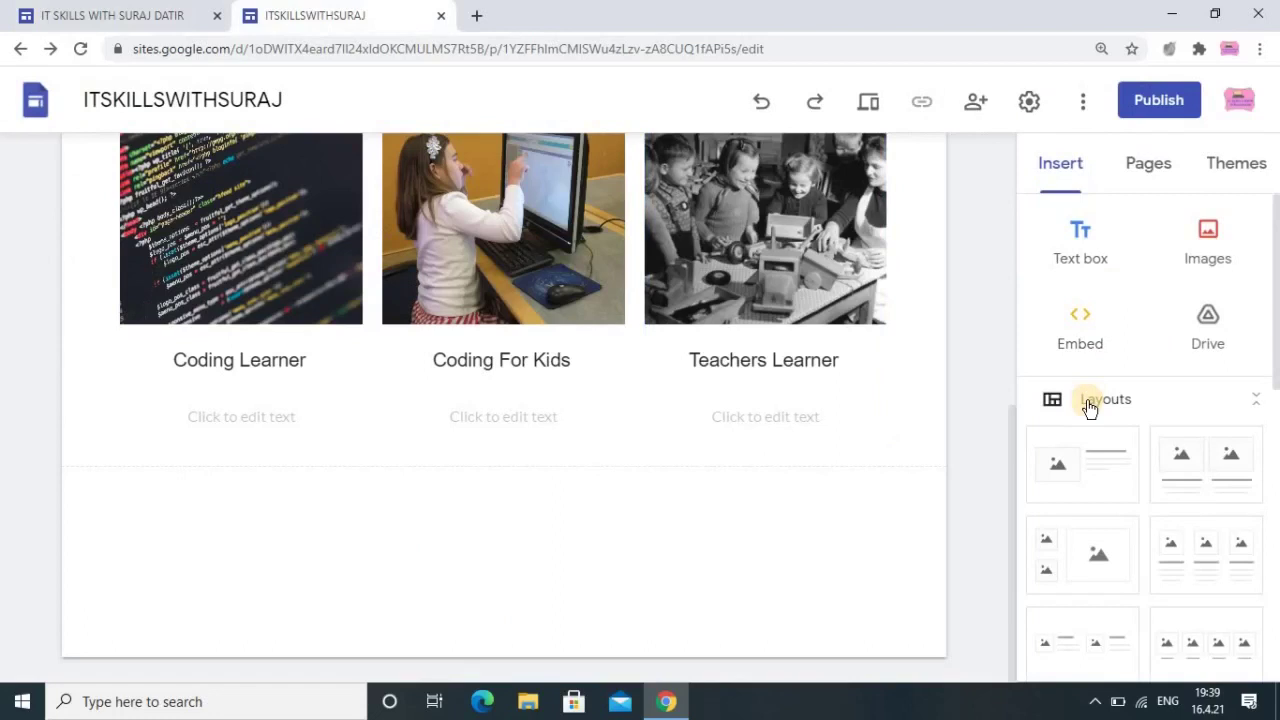
pyautogui.click(1077, 473)
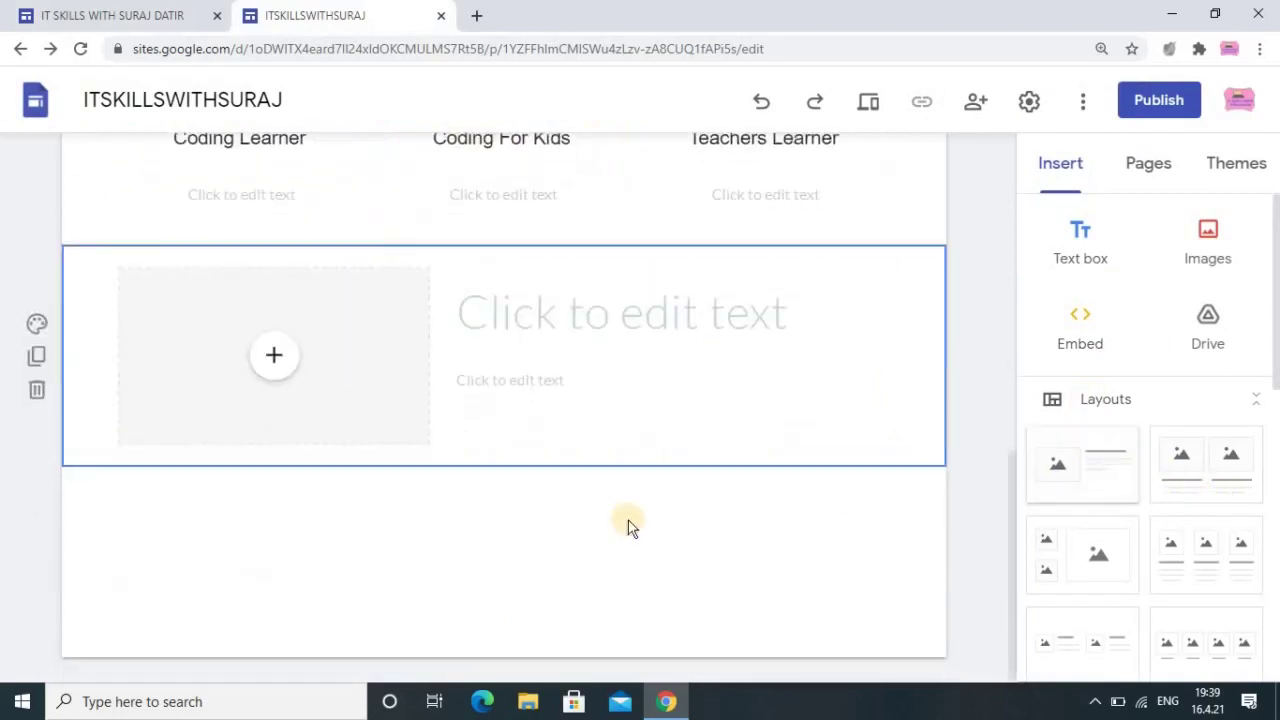
pyautogui.click(621, 329)
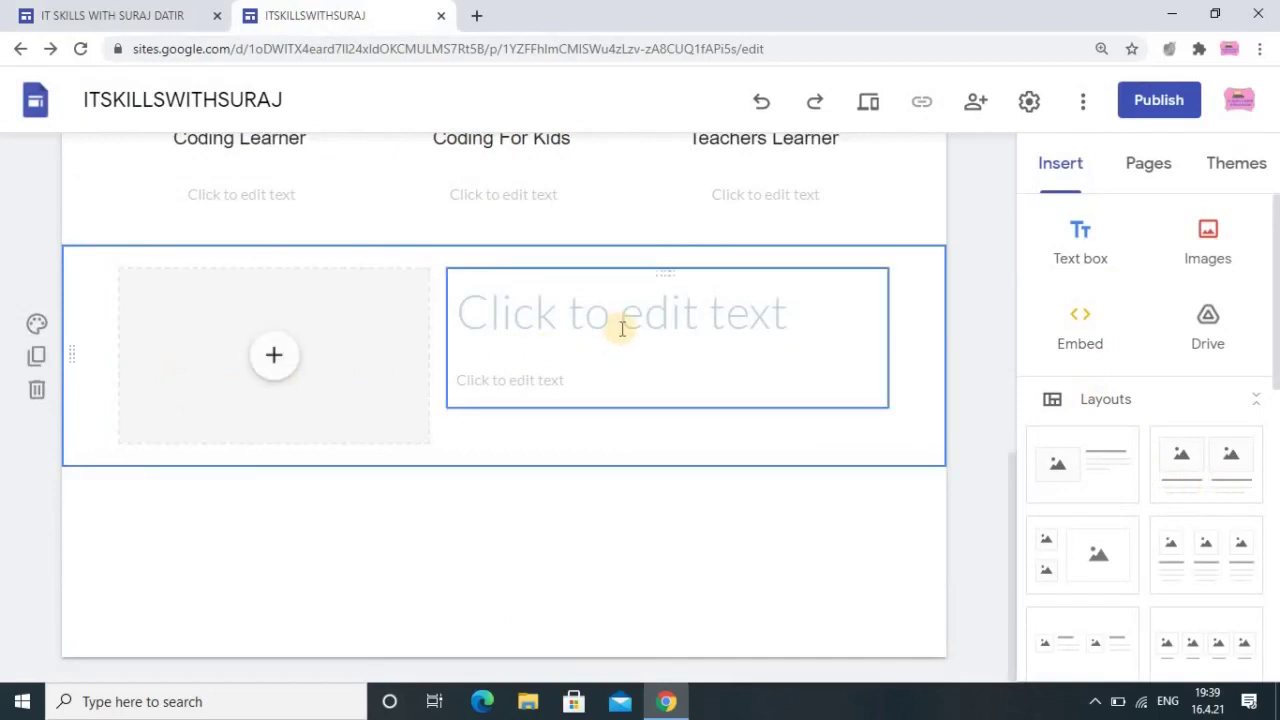
pyautogui.click(294, 377)
pyautogui.click(278, 375)
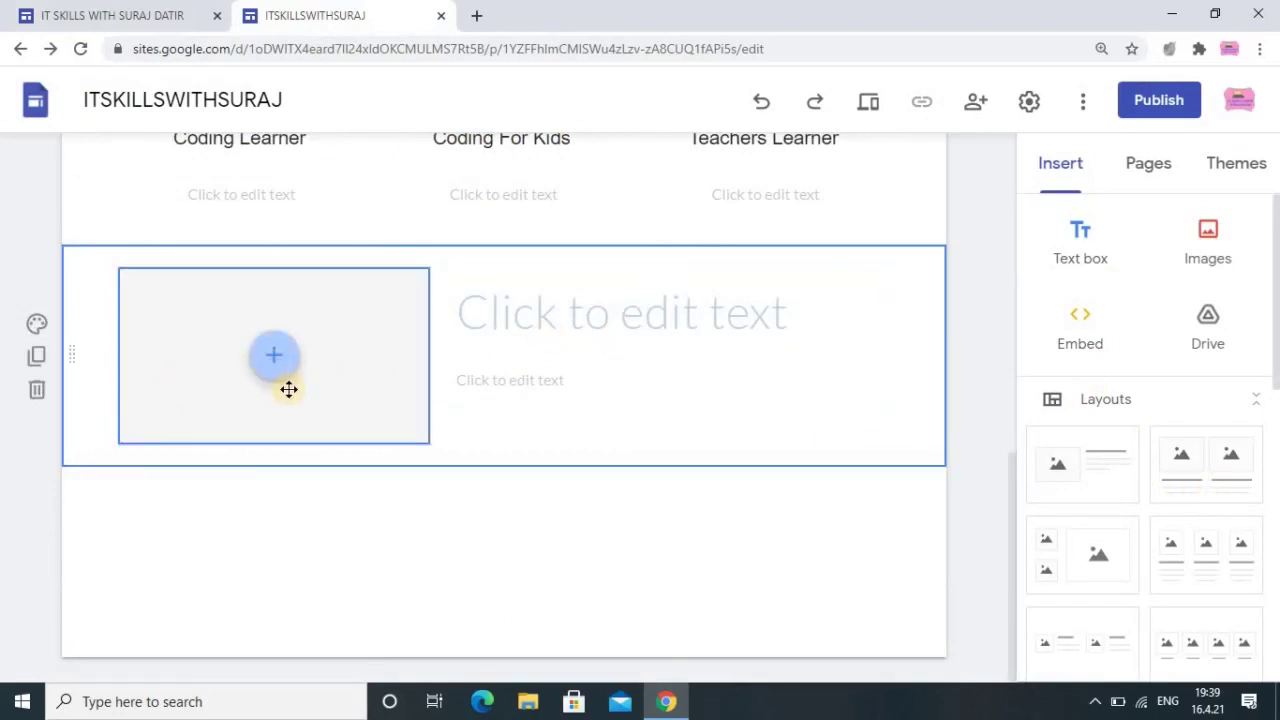
# Copy the heading VISIT YOUTUBE CHANNEL FOR EDUCATIONAL VIDEOS from the example site and paste it as the new section's title.
pyautogui.click(486, 317)
pyautogui.click(486, 320)
pyautogui.click(91, 13)
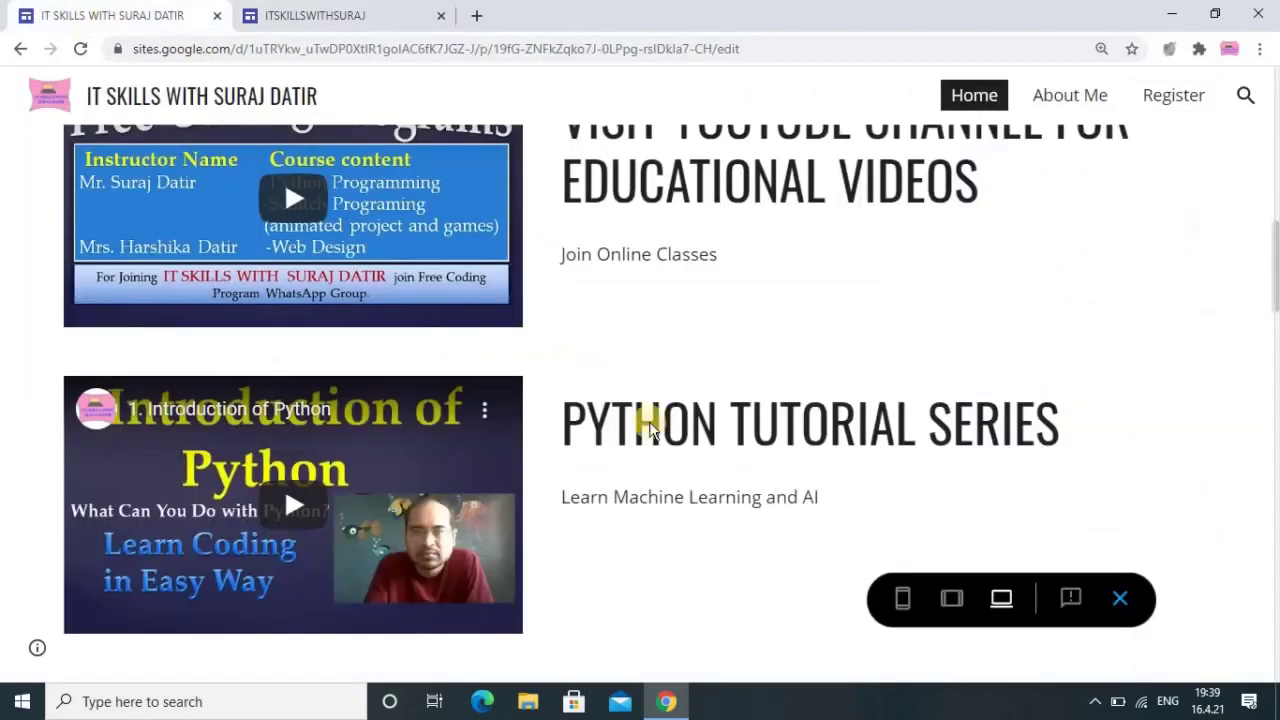
pyautogui.scroll(3, 766, 380)
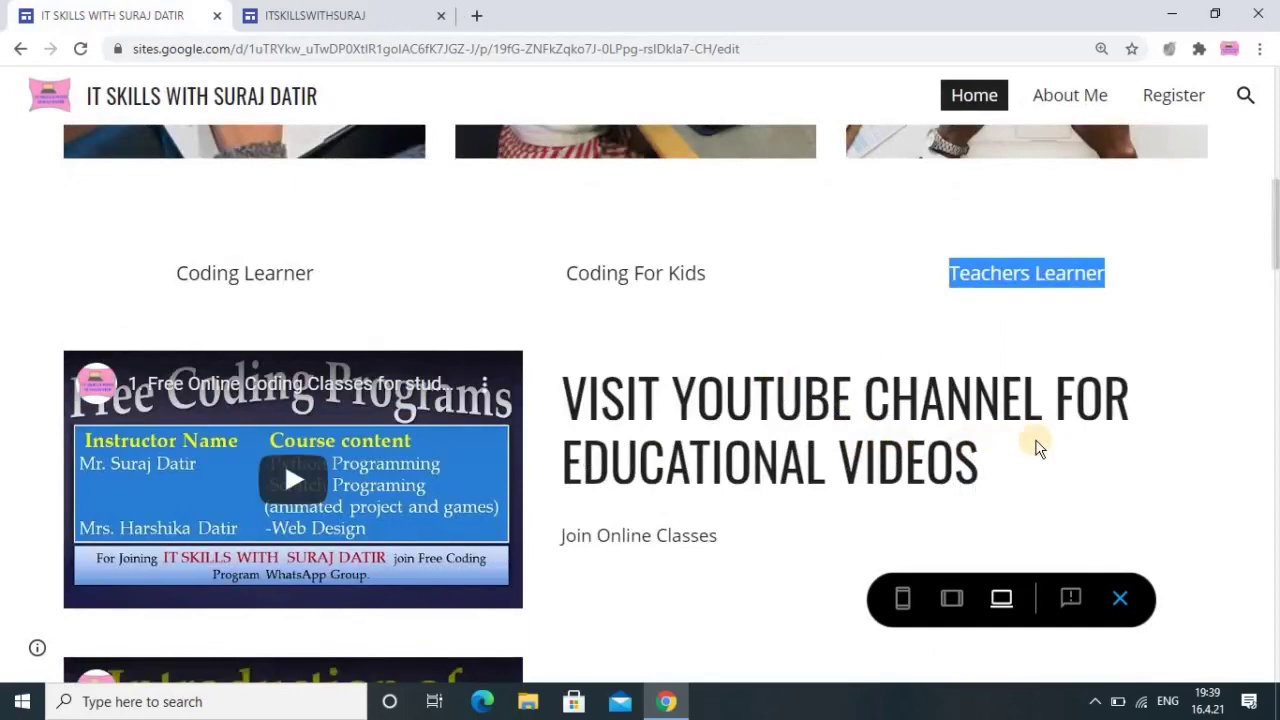
pyautogui.moveTo(980, 460); pyautogui.dragTo(566, 400)
pyautogui.rightClick(610, 407)
pyautogui.click(645, 424)
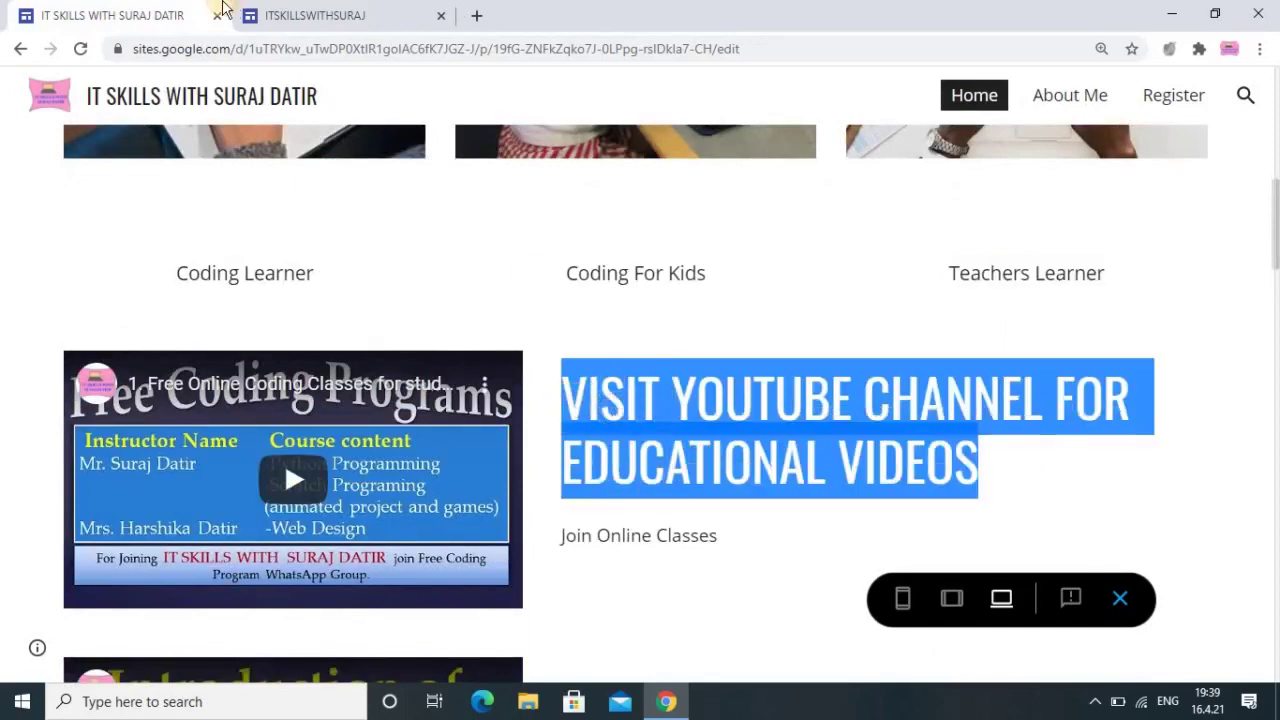
pyautogui.click(320, 16)
pyautogui.rightClick(606, 318)
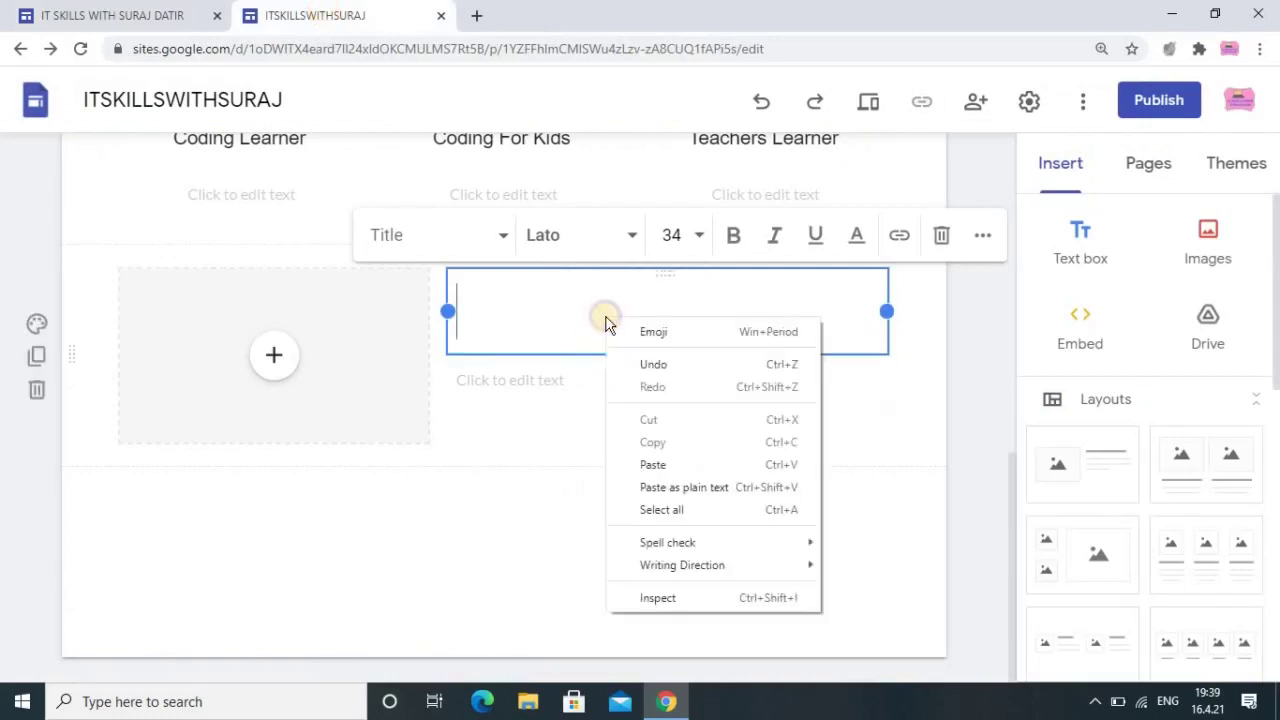
pyautogui.click(653, 464)
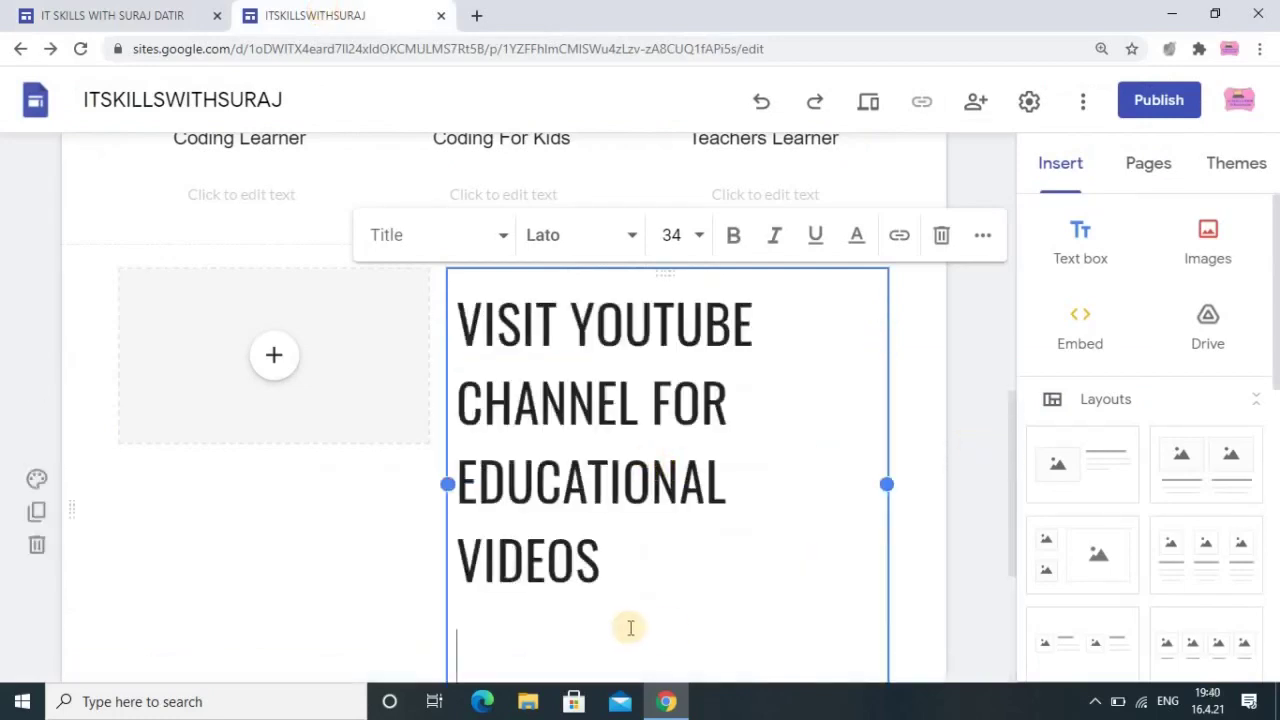
# Set the font size of the pasted VISIT YOUTUBE CHANNEL FOR EDUCATIONAL VIDEOS title to 24.
pyautogui.scroll(-3, 903, 569)
pyautogui.click(806, 588)
pyautogui.scroll(4, 763, 580)
pyautogui.click(686, 574)
pyautogui.scroll(-1, 620, 585)
pyautogui.moveTo(606, 569); pyautogui.dragTo(543, 249)
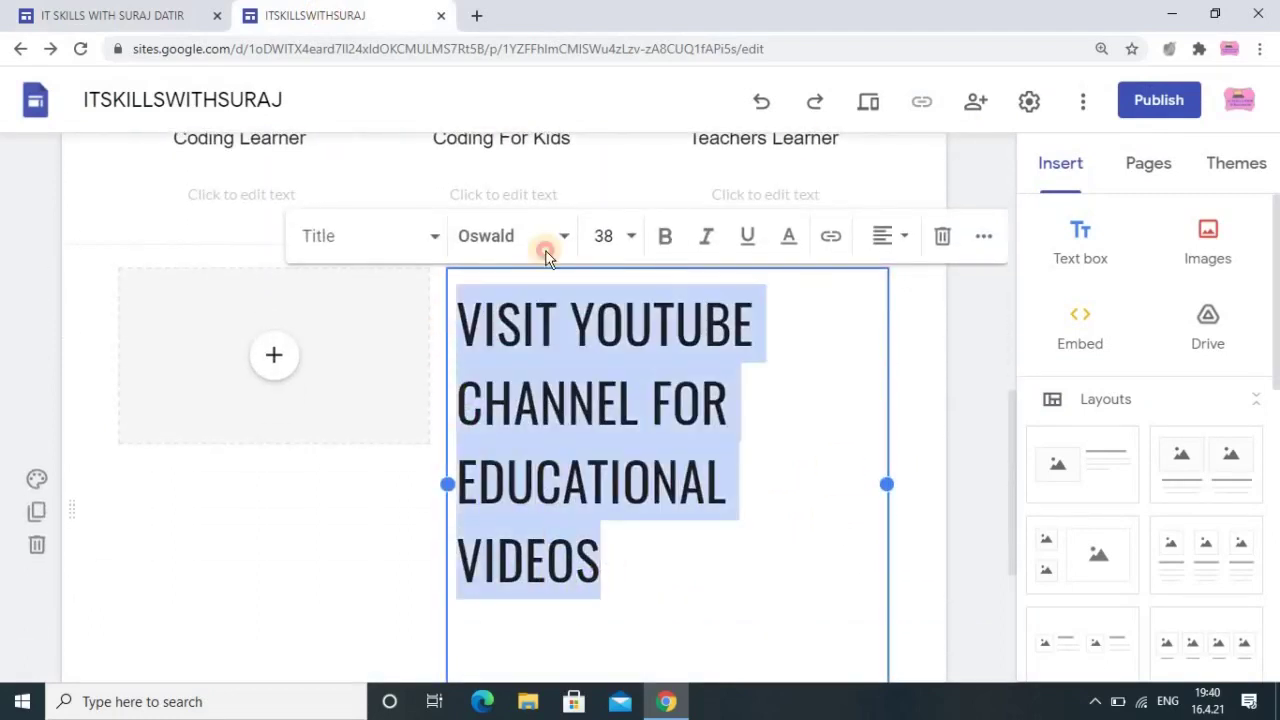
pyautogui.click(629, 238)
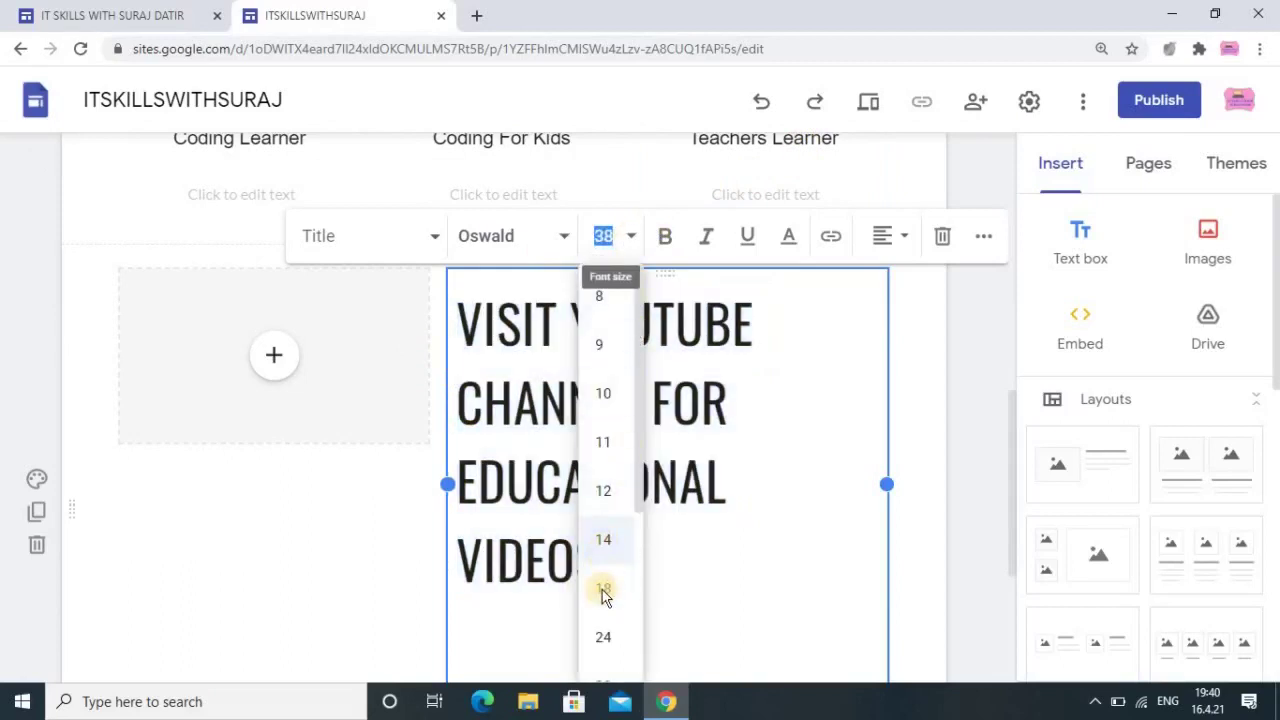
pyautogui.click(606, 634)
# Remove the empty line below the VISIT YOUTUBE CHANNEL FOR EDUCATIONAL VIDEOS title.
pyautogui.click(674, 498)
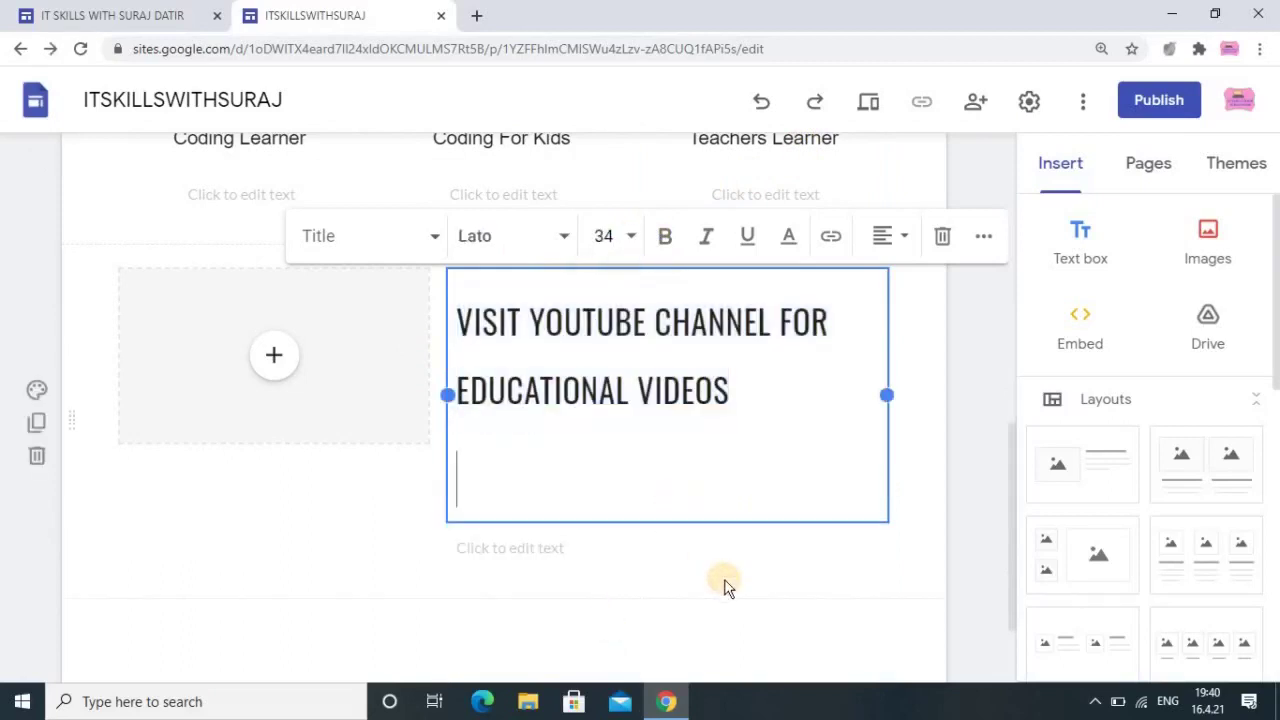
pyautogui.click(723, 586)
pyautogui.click(591, 417)
pyautogui.click(591, 417)
pyautogui.click(512, 454)
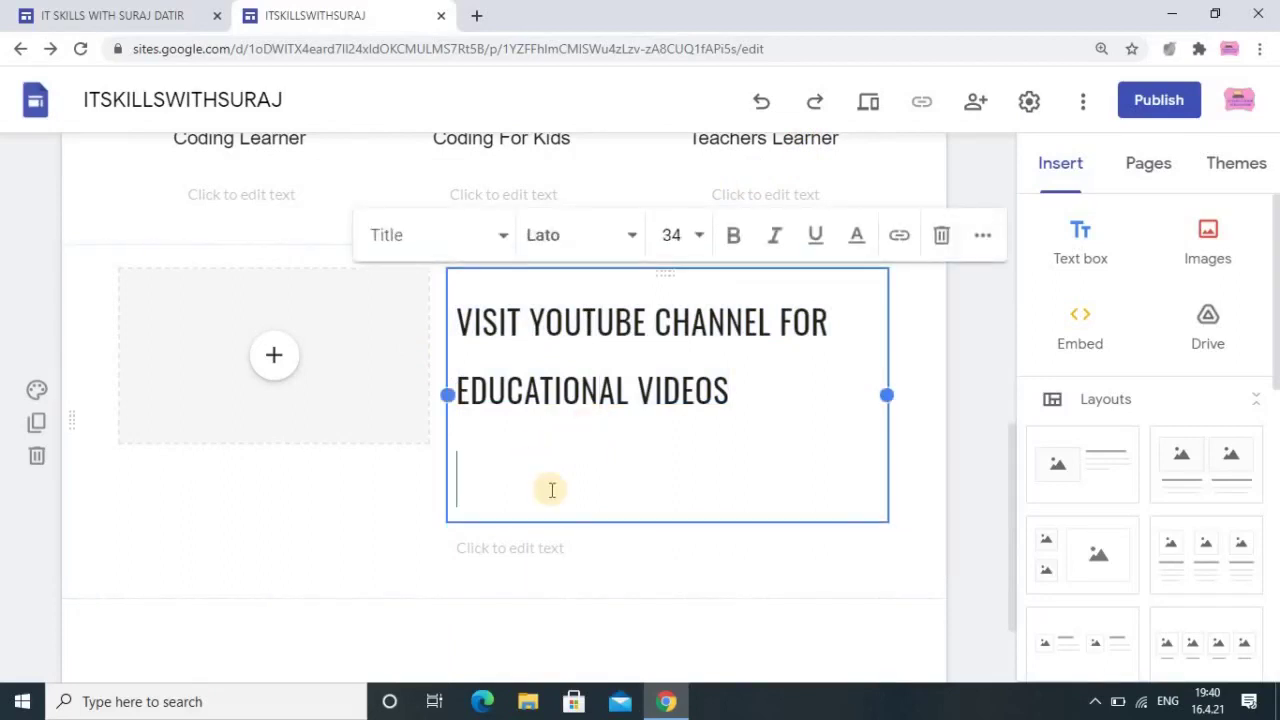
pyautogui.press('BackSpace')
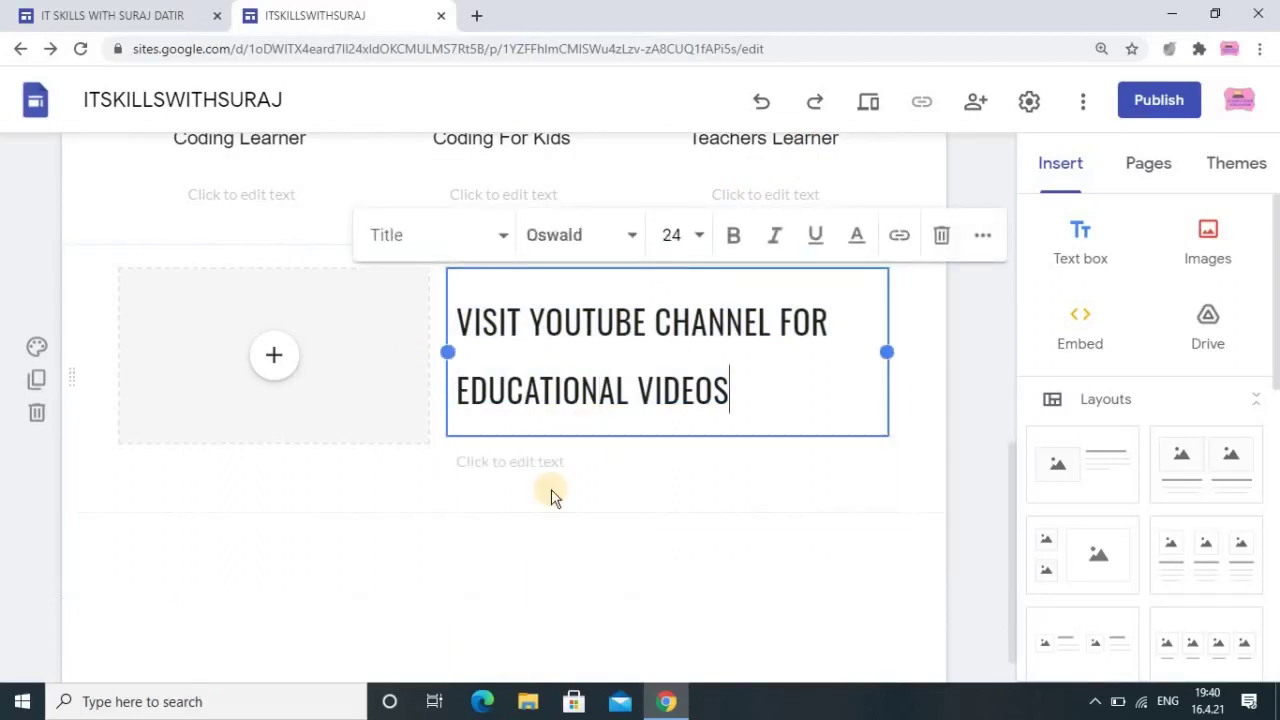
pyautogui.click(750, 570)
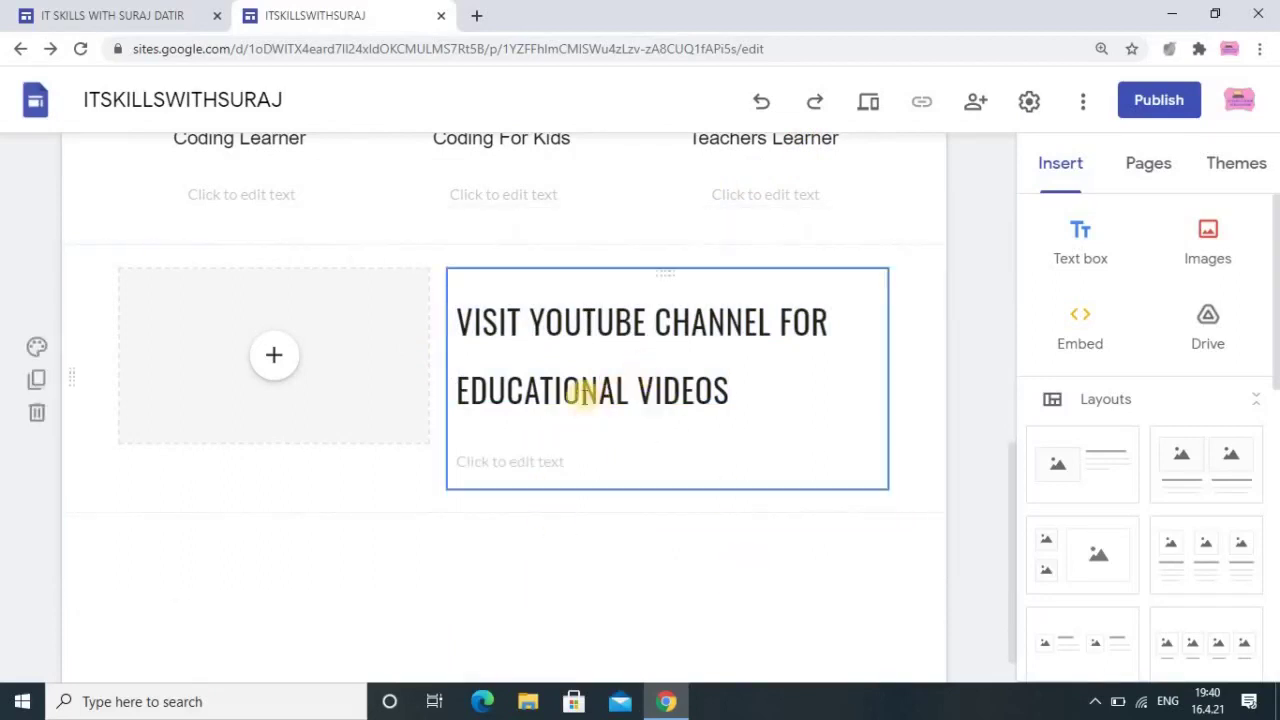
# Search YouTube for the channel owner's Excel videos and insert MS Excel Introduction,#1 in the placeholder beside the title.
pyautogui.click(274, 358)
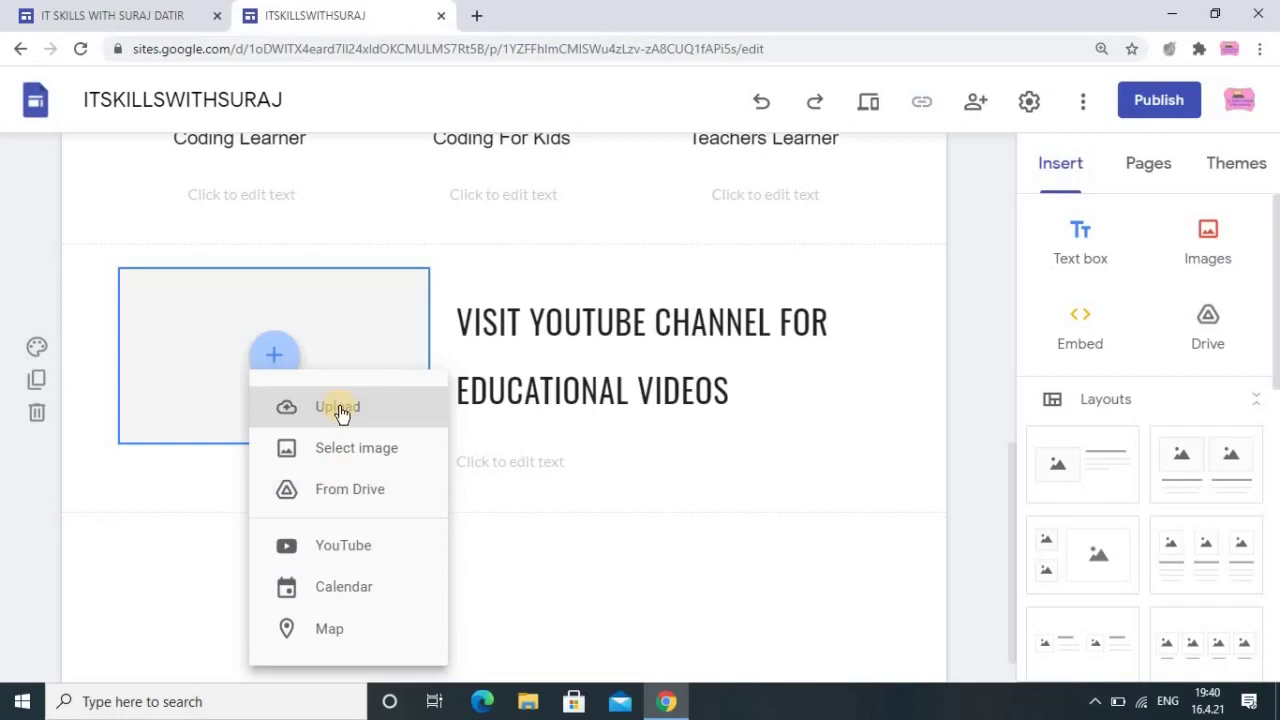
pyautogui.click(359, 553)
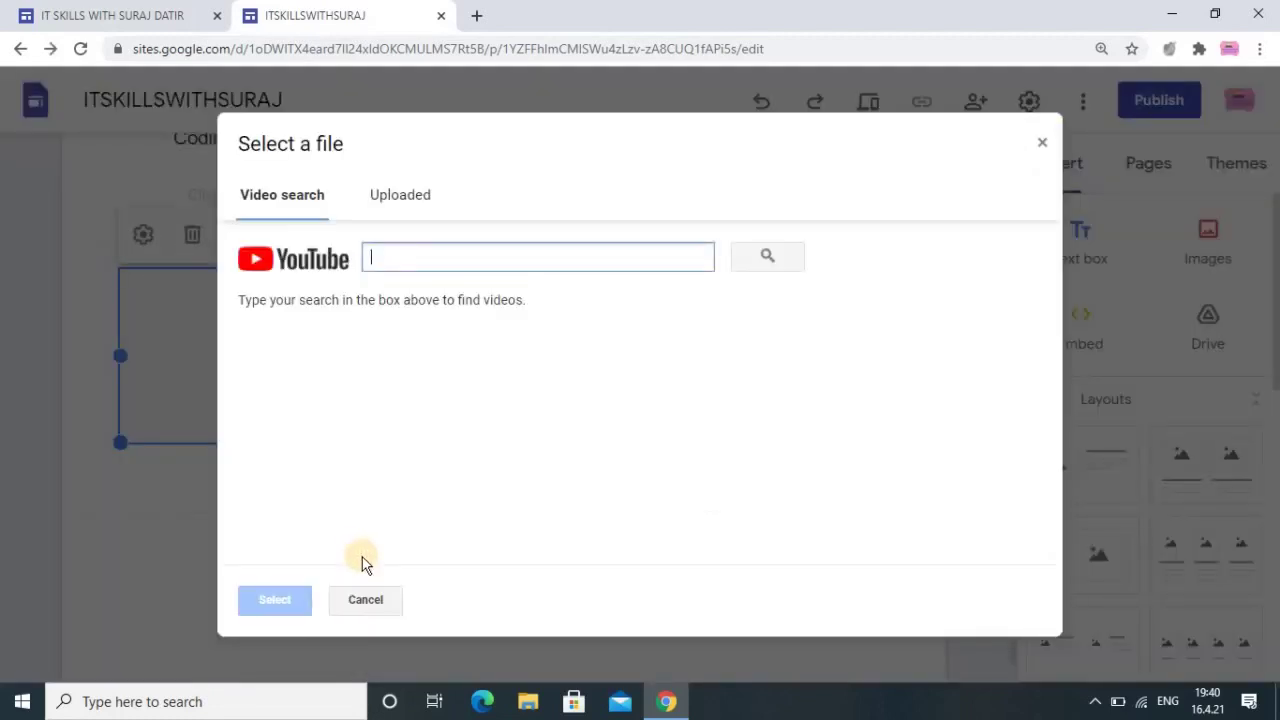
pyautogui.write('suraj datir excel')
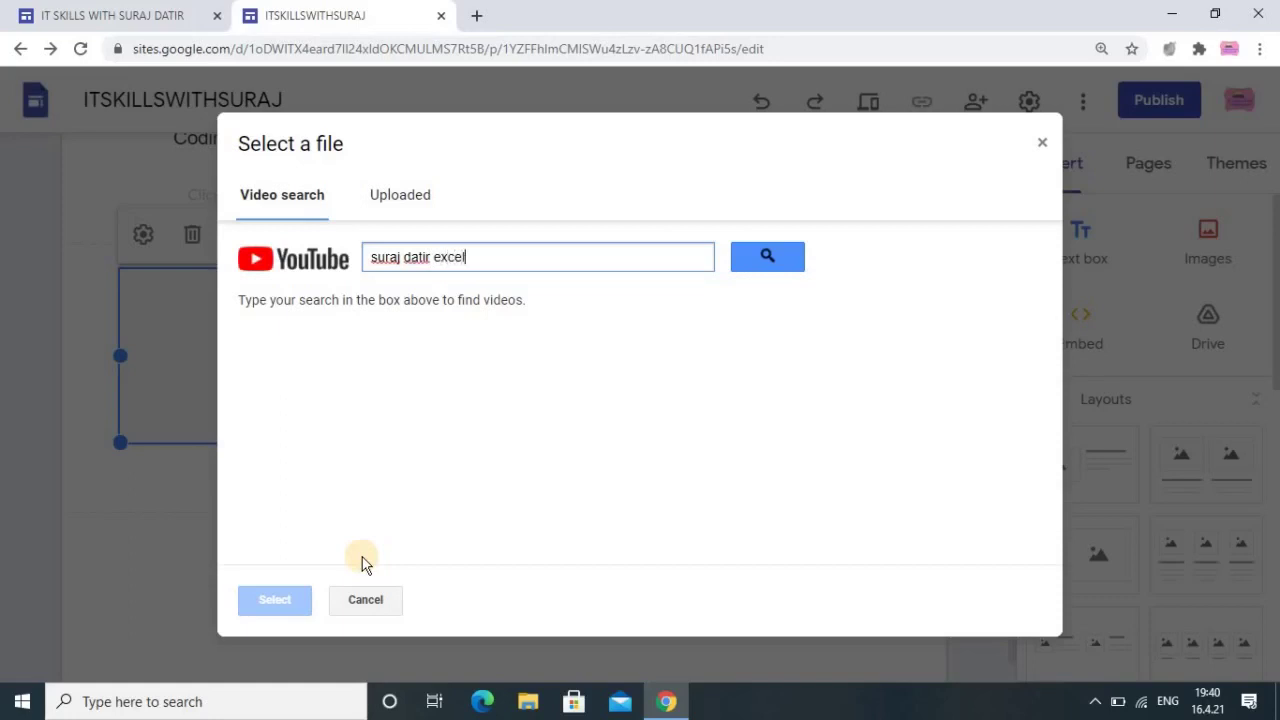
pyautogui.press('Return')
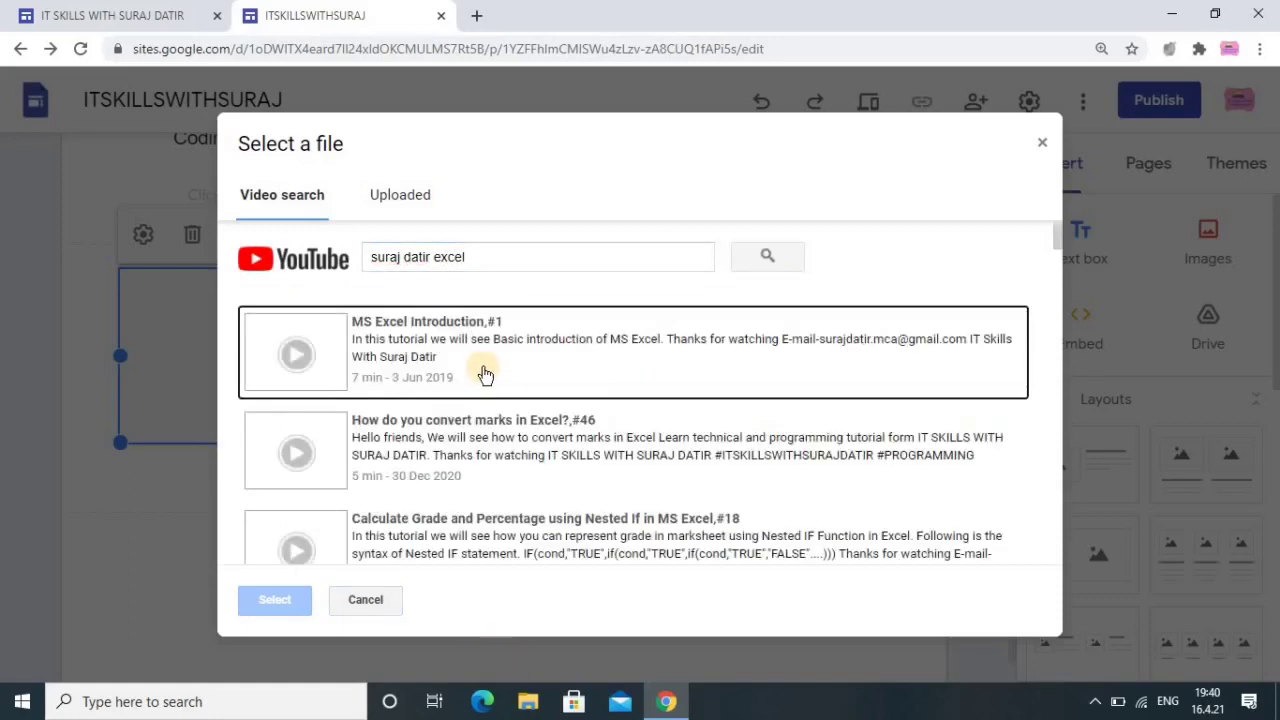
pyautogui.doubleClick(420, 356)
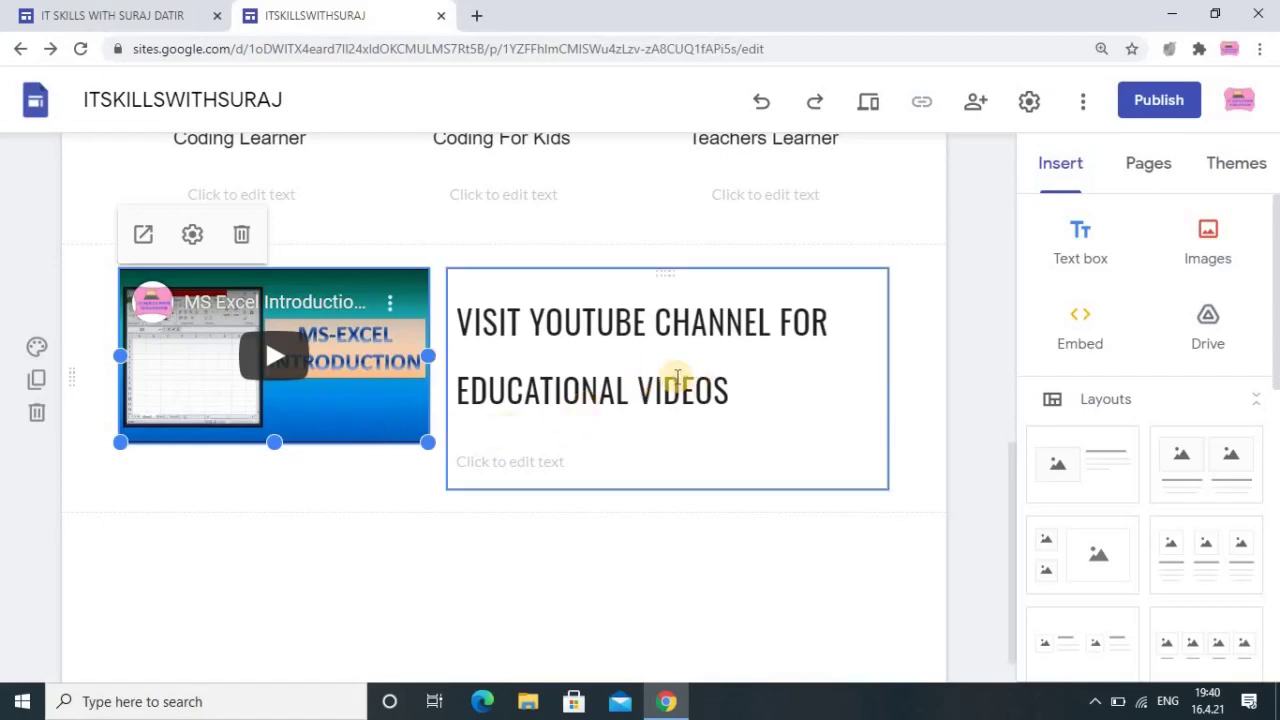
# Copy the heading PYTHON TUTORIAL SERIES from the example site and return to the site being edited.
pyautogui.click(108, 15)
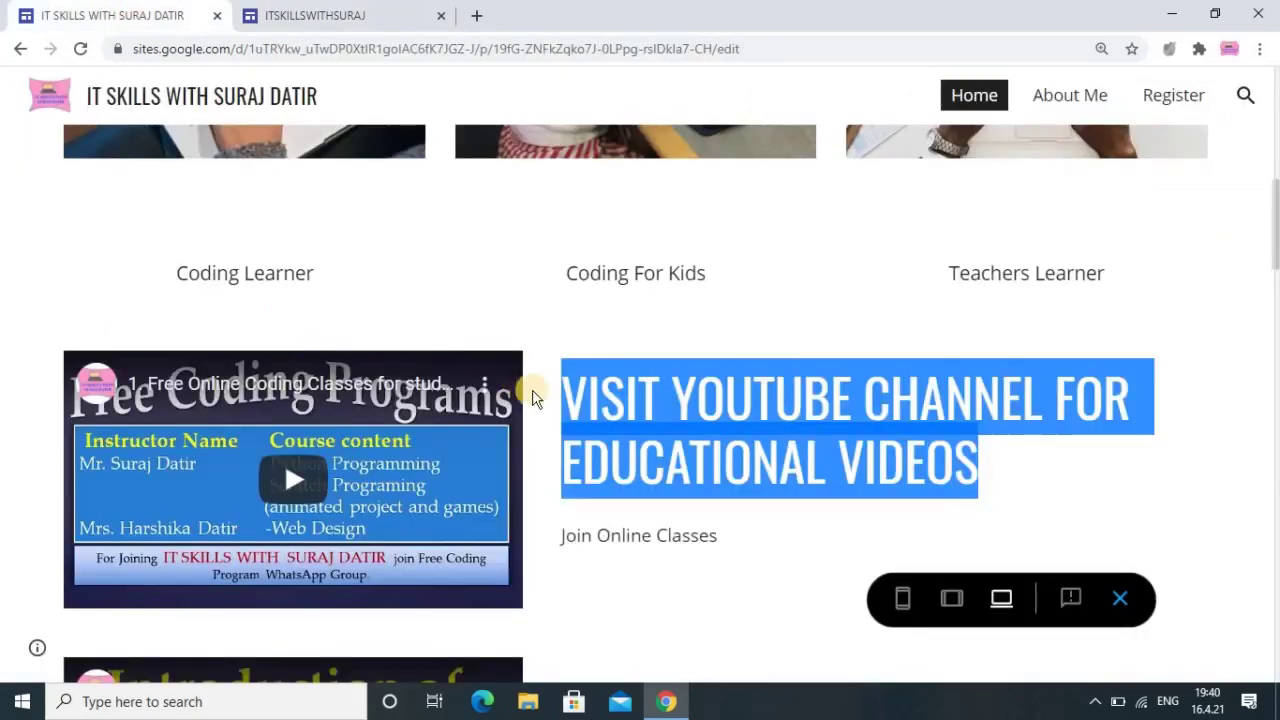
pyautogui.scroll(-3, 532, 398)
pyautogui.scroll(1, 600, 420)
pyautogui.scroll(-1, 900, 400)
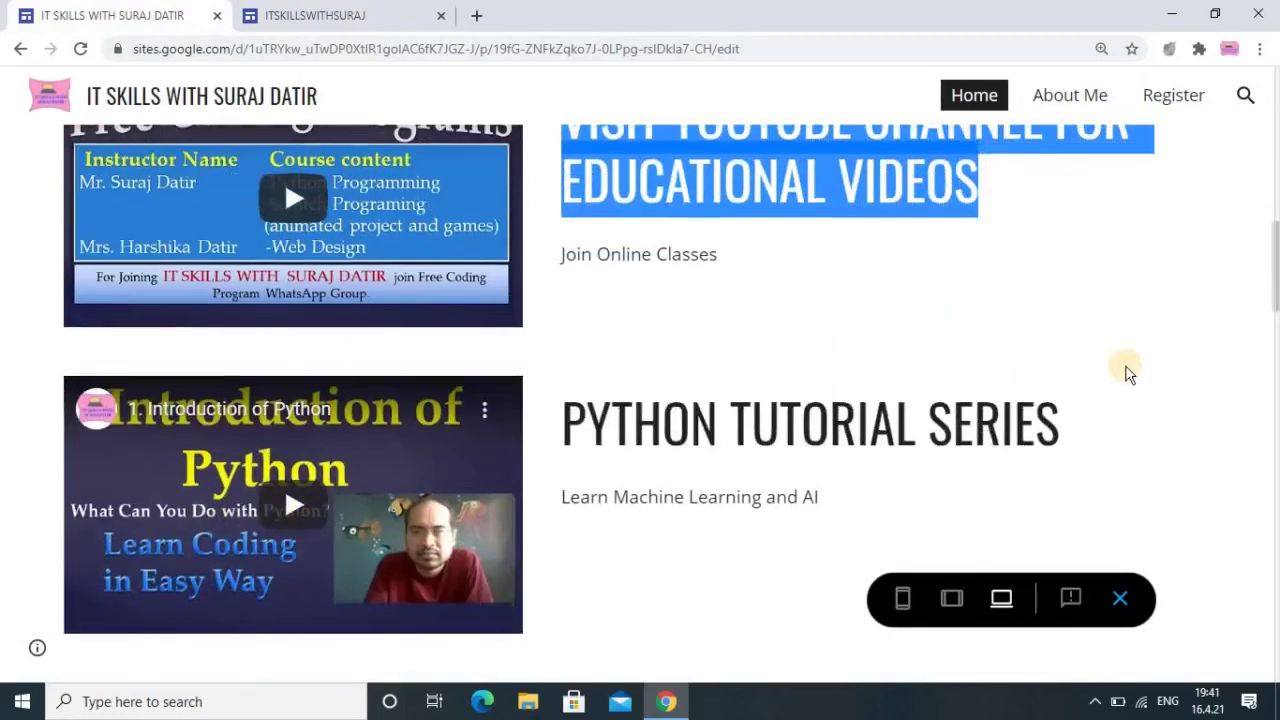
pyautogui.moveTo(1066, 428); pyautogui.dragTo(564, 429)
pyautogui.rightClick(572, 428)
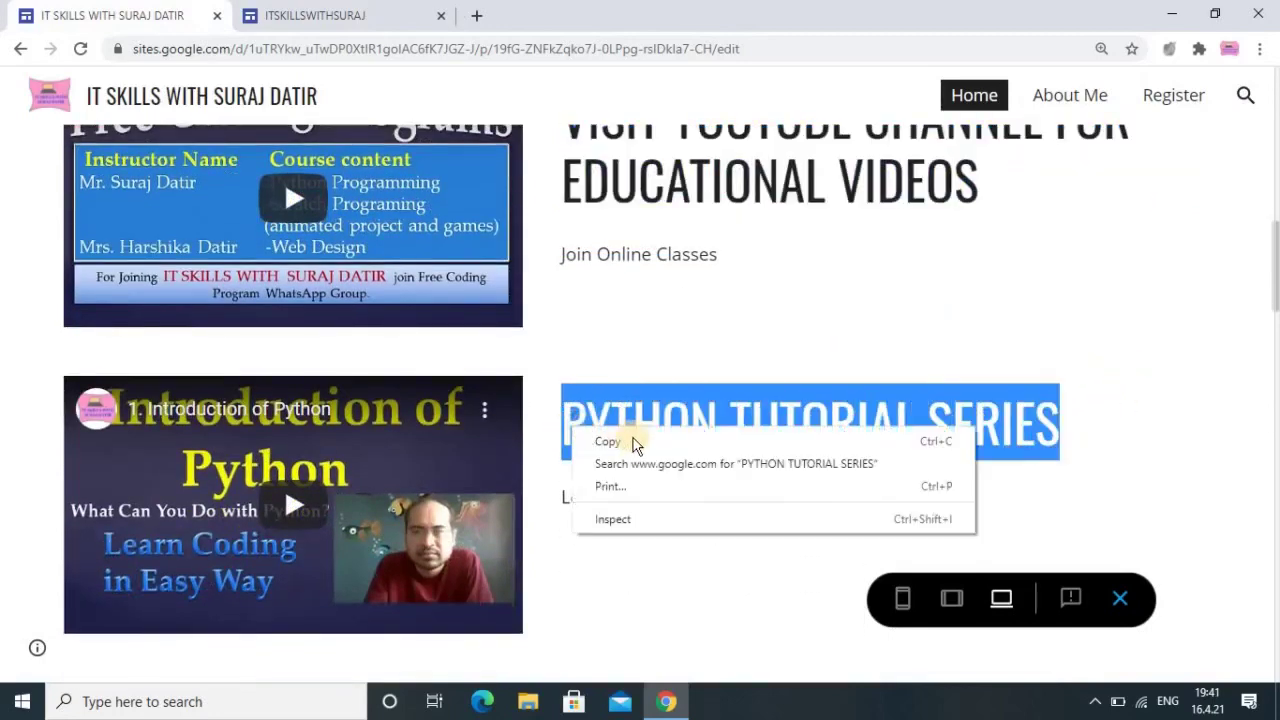
pyautogui.click(620, 438)
pyautogui.hotkey('ctrl', 'Tab')
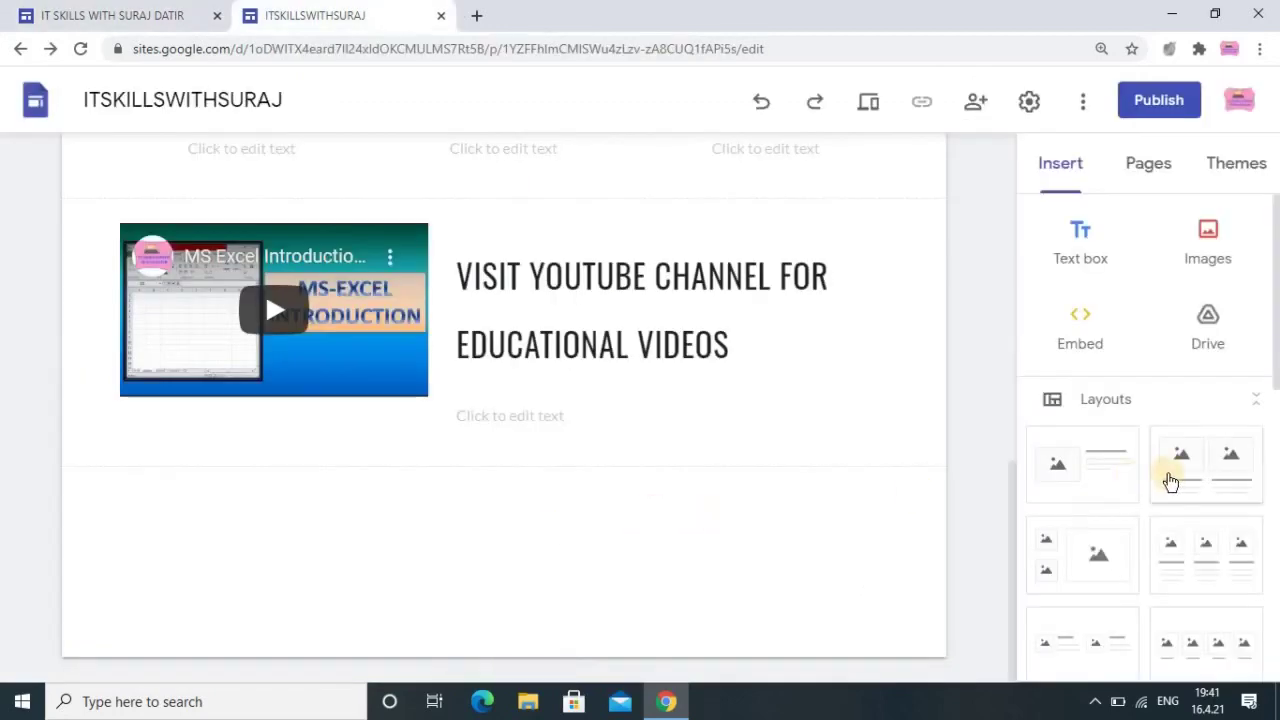
# Add an image-and-text layout below the Excel video section, paste PYTHON TUTORIAL SERIES as its title, and remove the trailing empty line.
pyautogui.click(1098, 470)
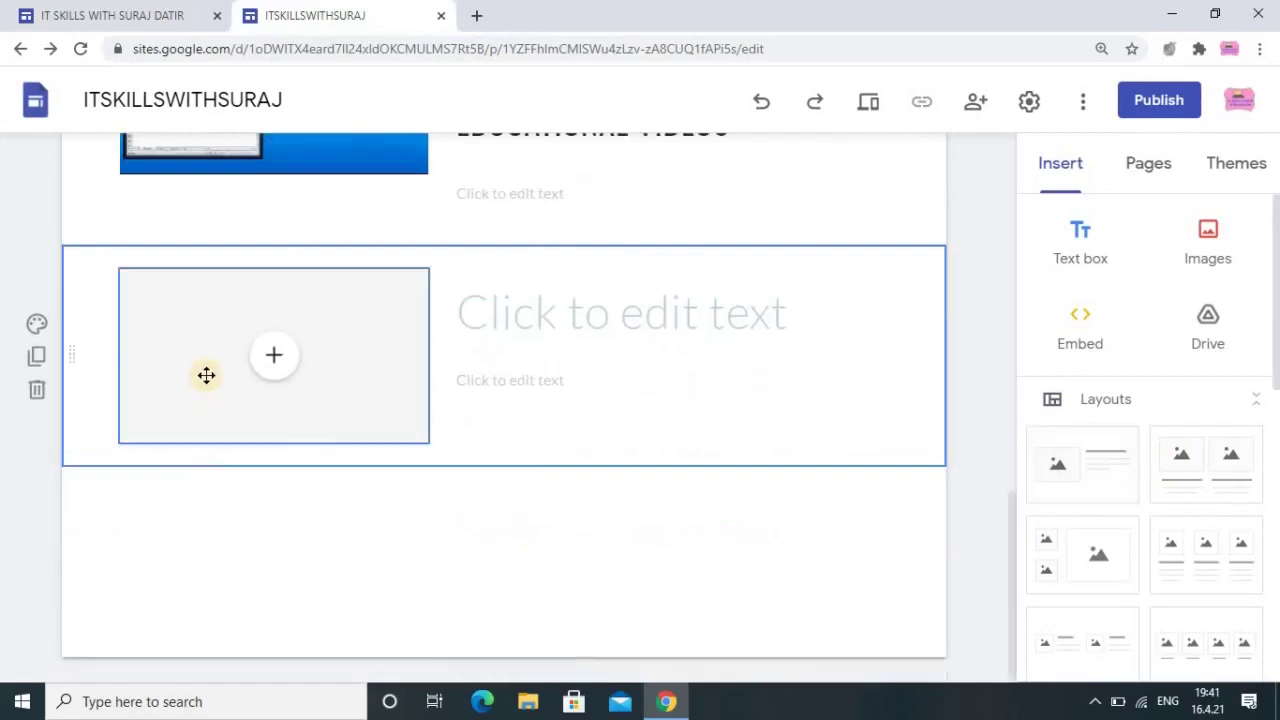
pyautogui.click(586, 327)
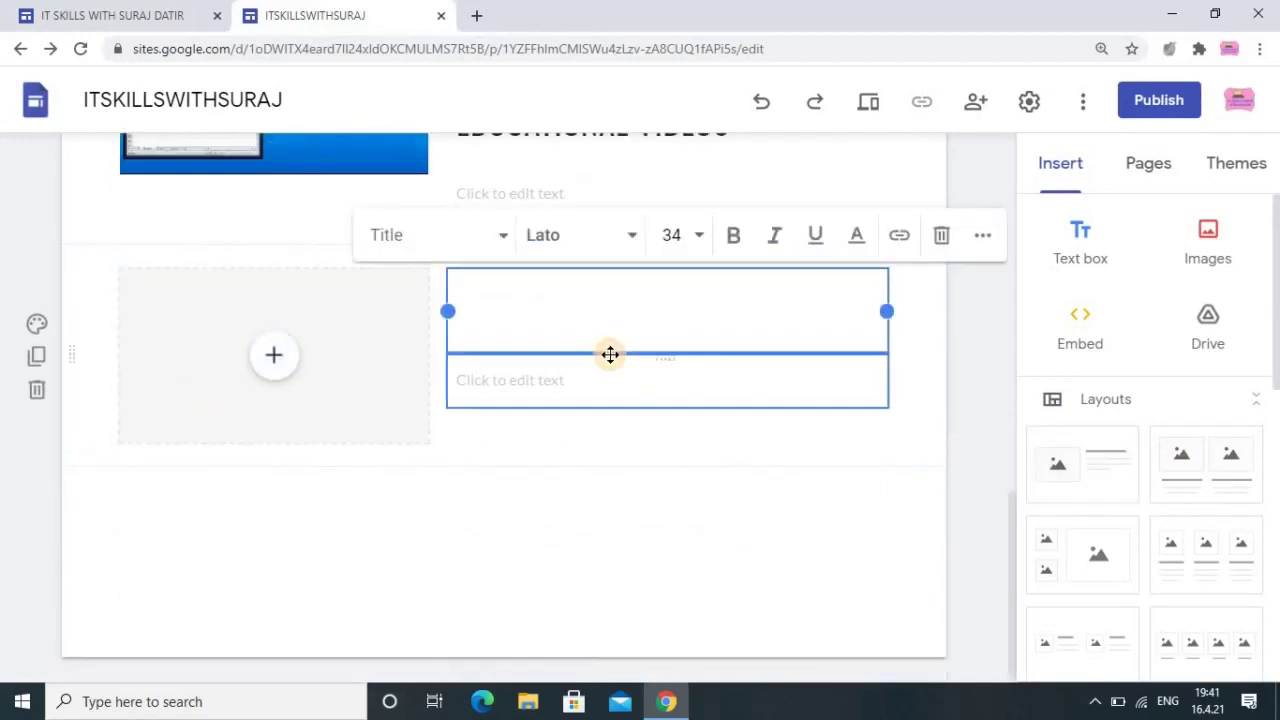
pyautogui.hotkey('ctrl', 'v')
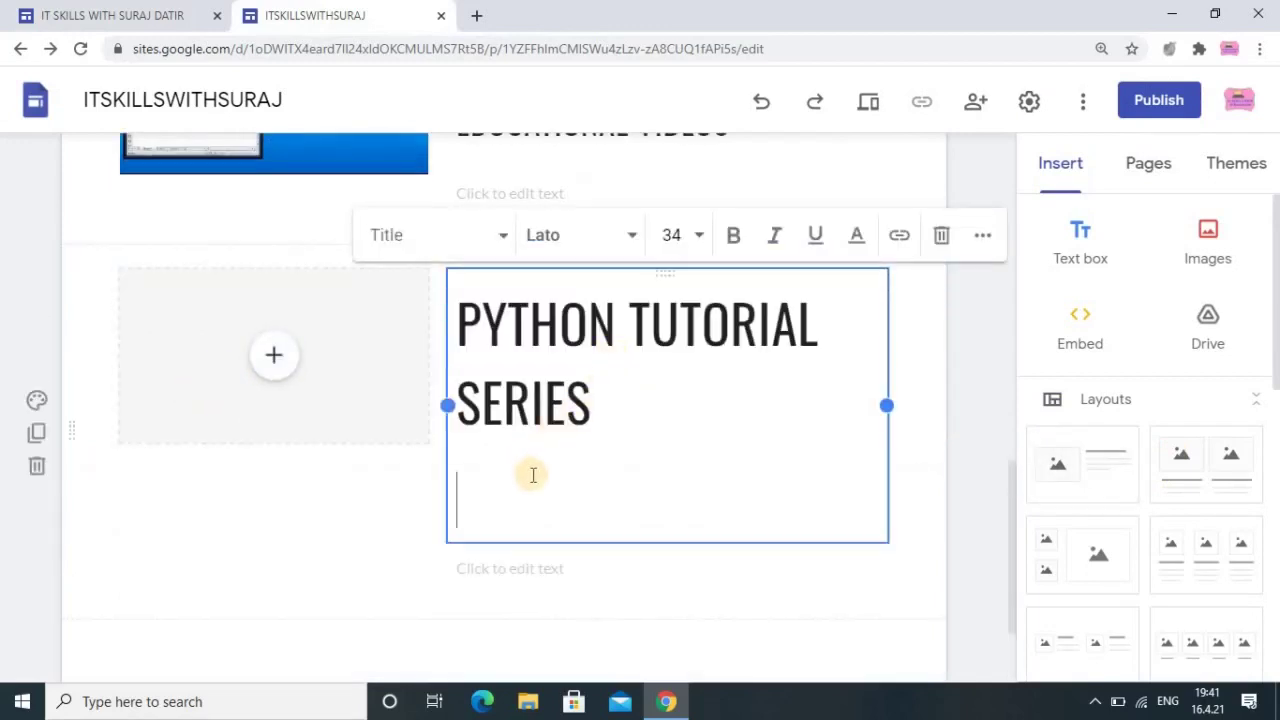
pyautogui.press('BackSpace')
# Search YouTube for the channel owner's Python videos and insert 48. Super method in Python in the placeholder beside the title.
pyautogui.click(274, 362)
pyautogui.click(313, 547)
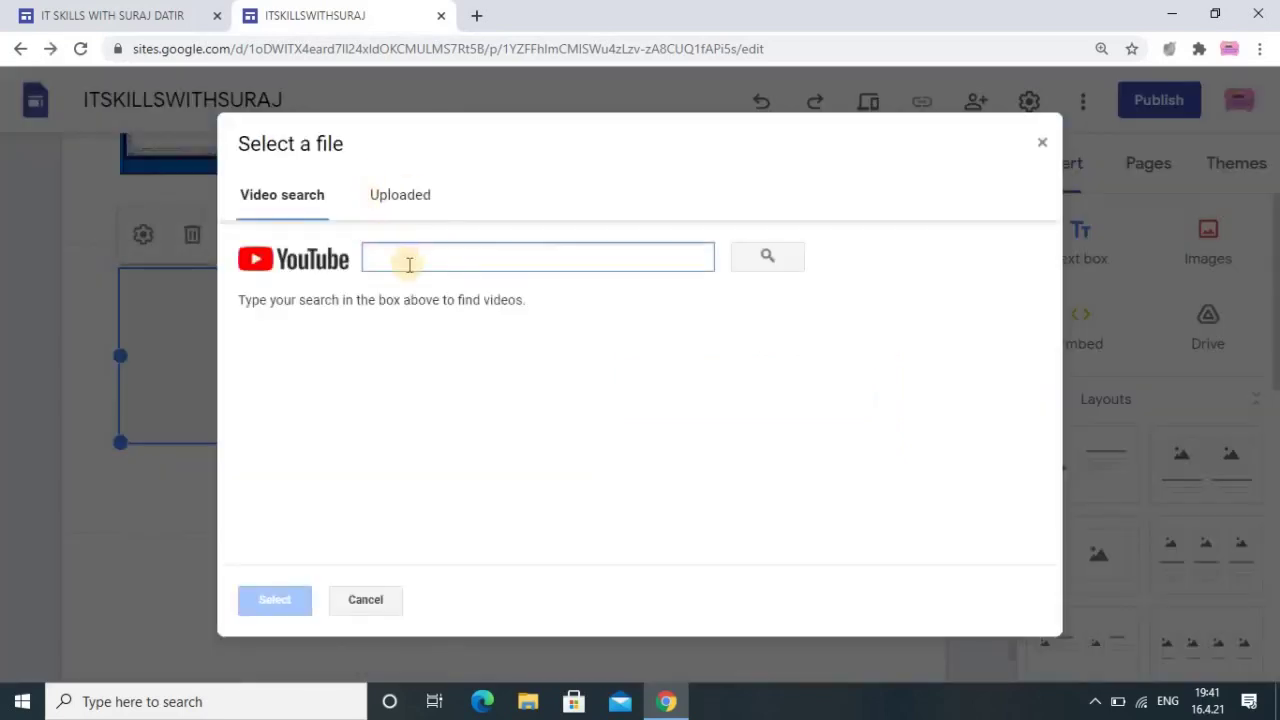
pyautogui.write('suraj datir pyth')
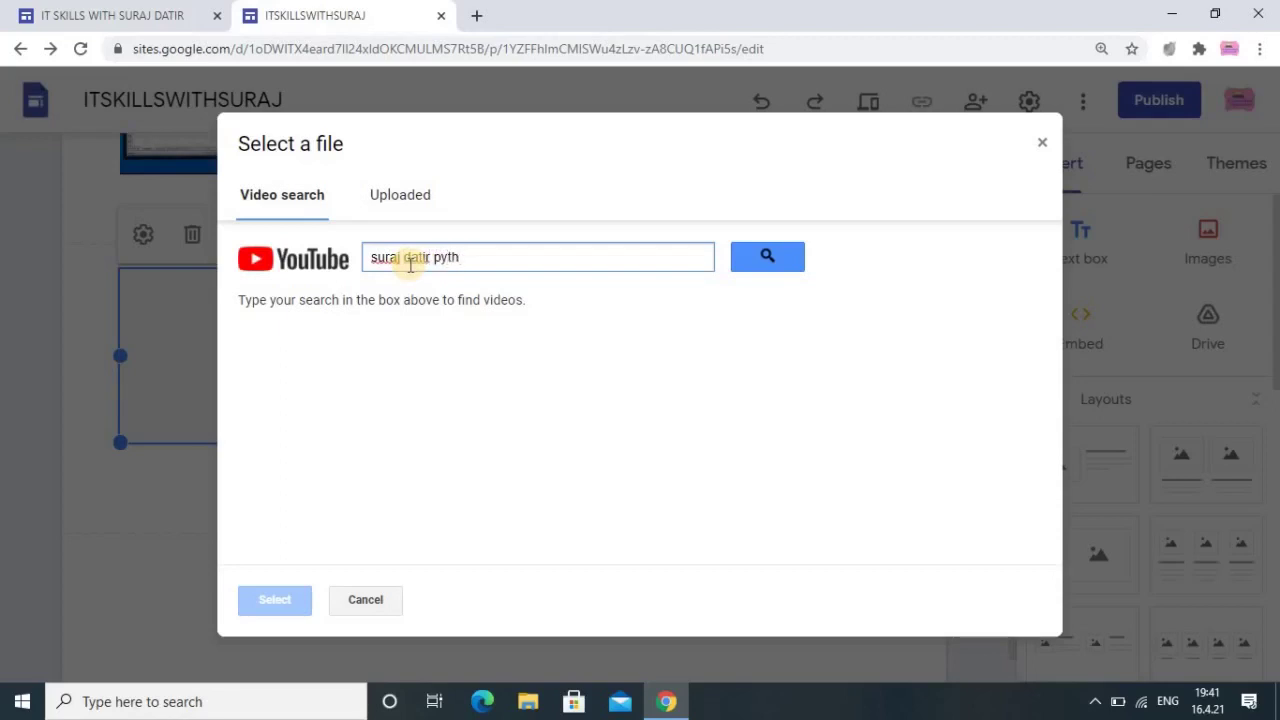
pyautogui.write('n')
pyautogui.press('Return')
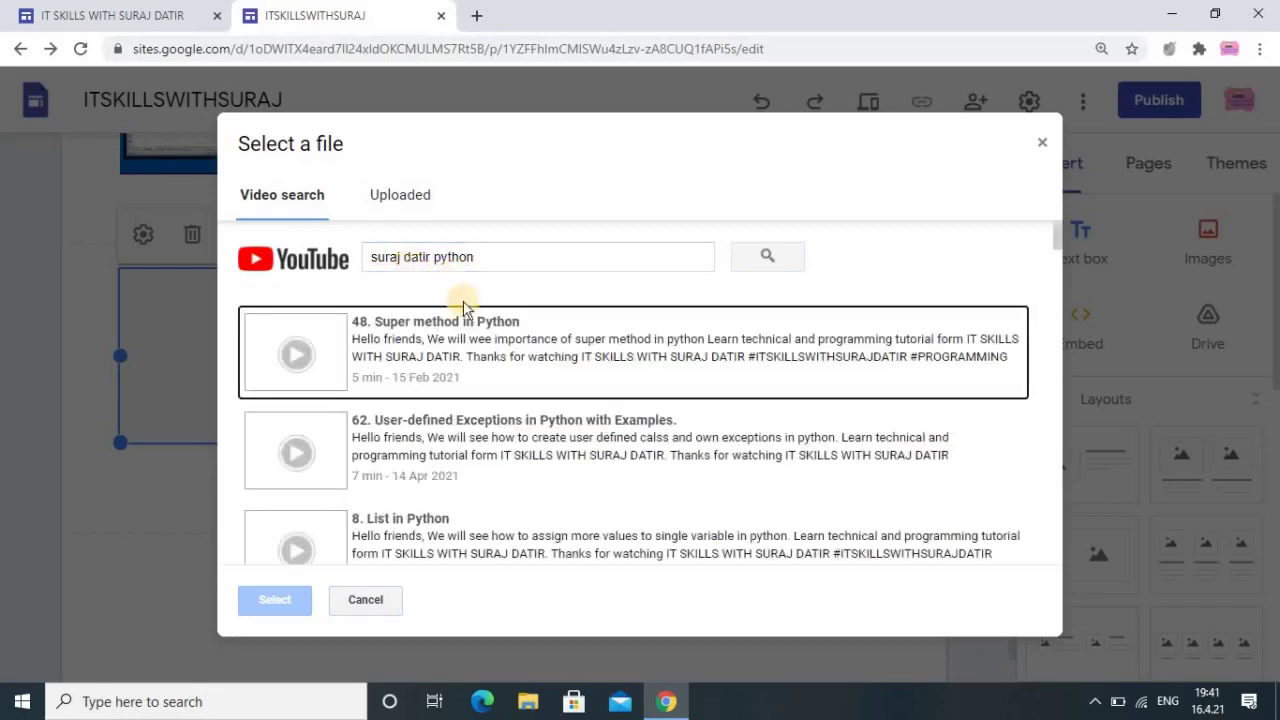
pyautogui.doubleClick(449, 334)
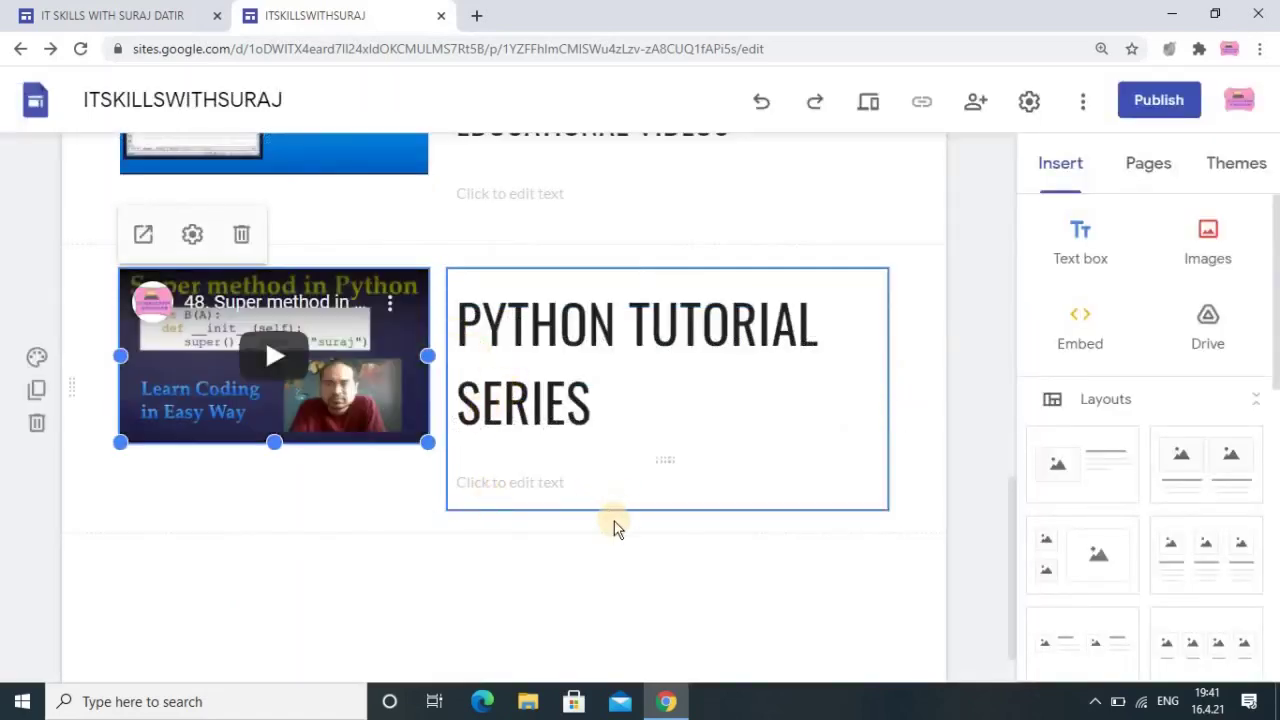
# Compare the font and font size of the VISIT YOUTUBE CHANNEL FOR EDUCATIONAL VIDEOS and PYTHON TUTORIAL SERIES titles.
pyautogui.scroll(3, 565, 535)
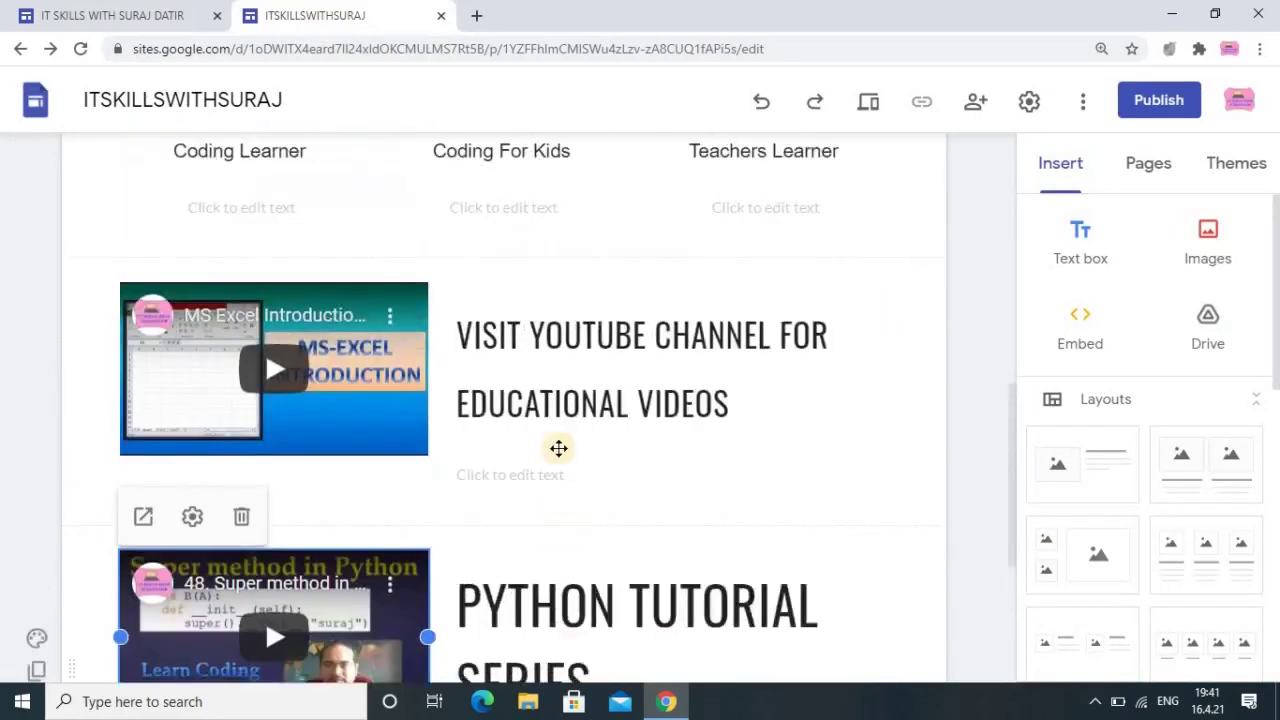
pyautogui.scroll(-2, 610, 415)
pyautogui.scroll(1, 635, 360)
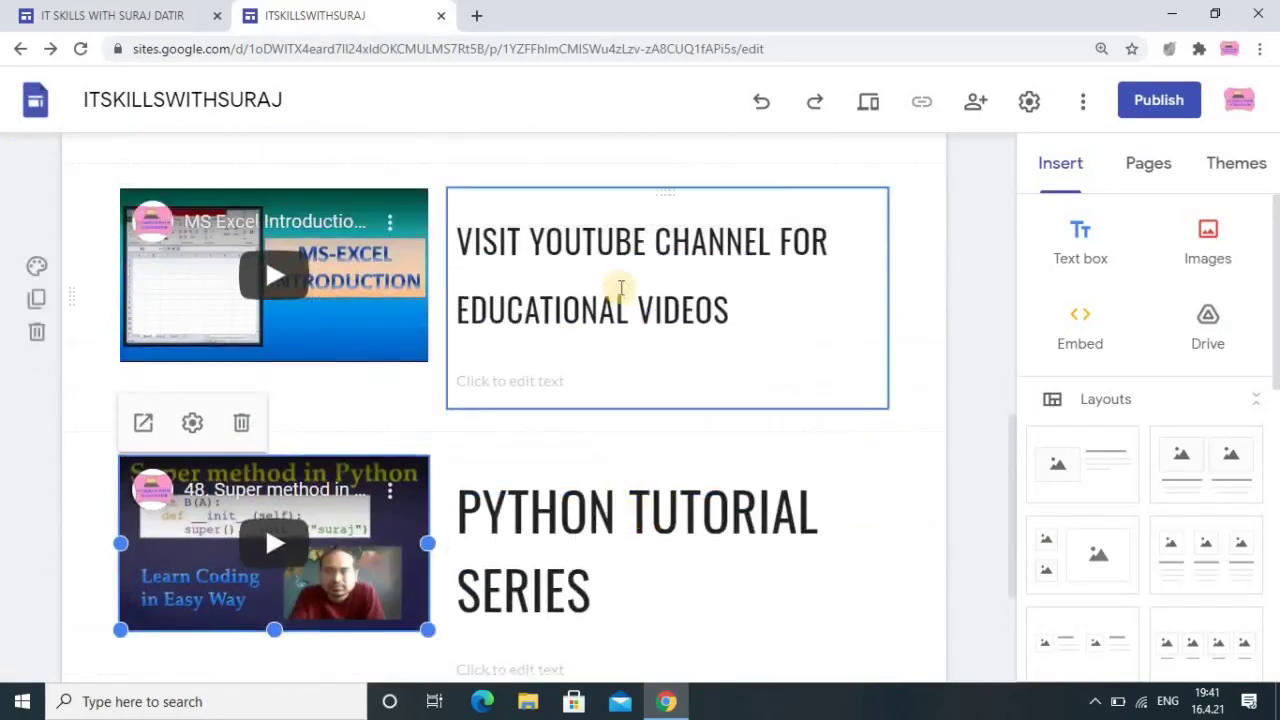
pyautogui.moveTo(730, 310); pyautogui.dragTo(449, 251)
pyautogui.press('Escape')
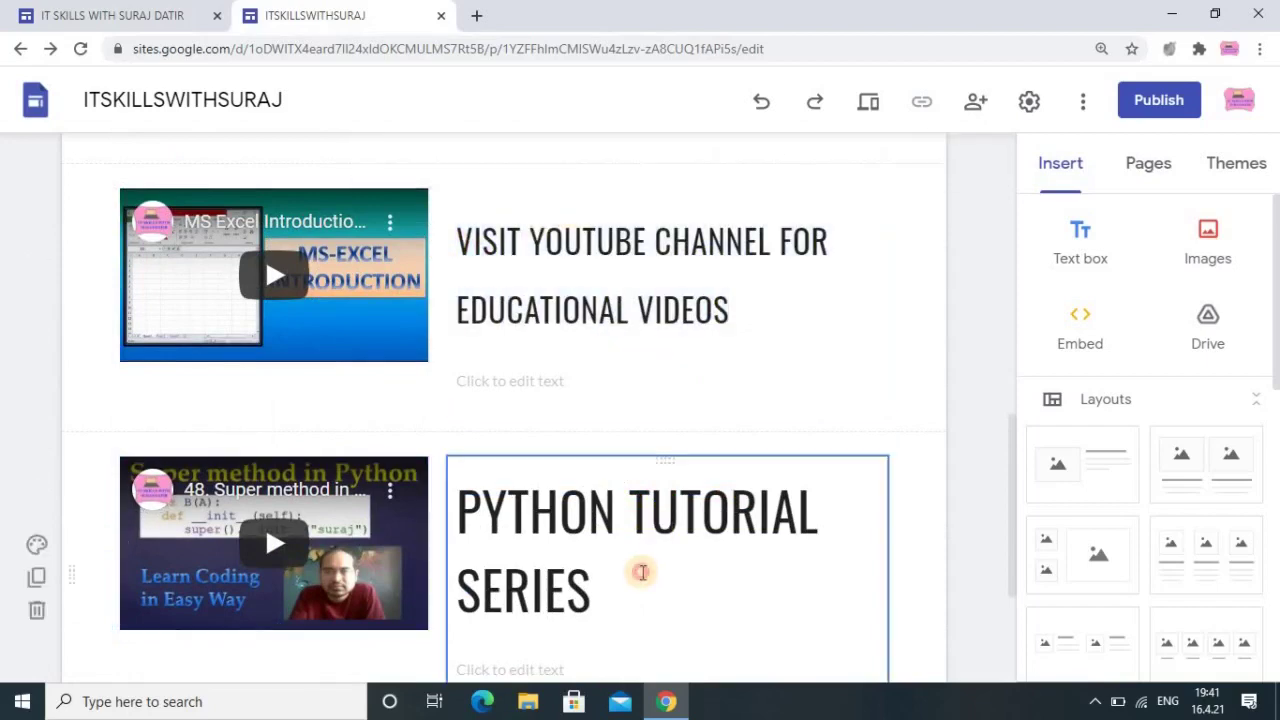
pyautogui.click(605, 533)
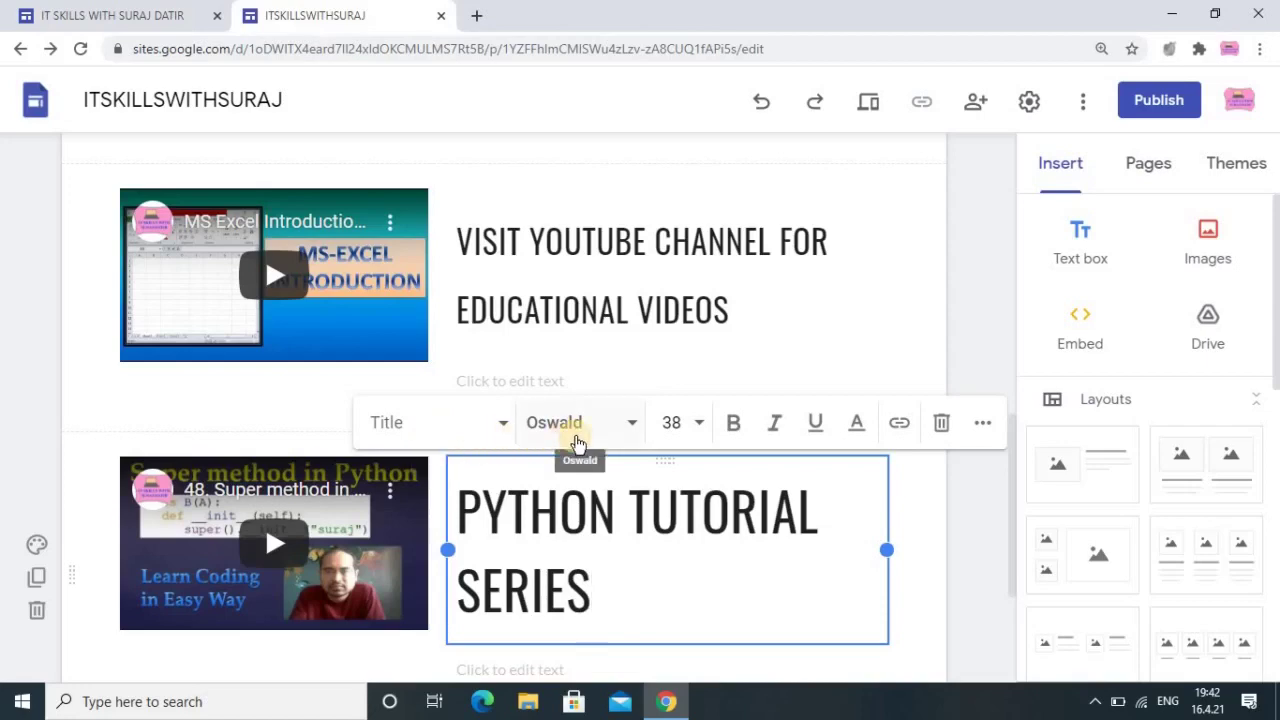
pyautogui.click(596, 282)
pyautogui.scroll(1, 500, 263)
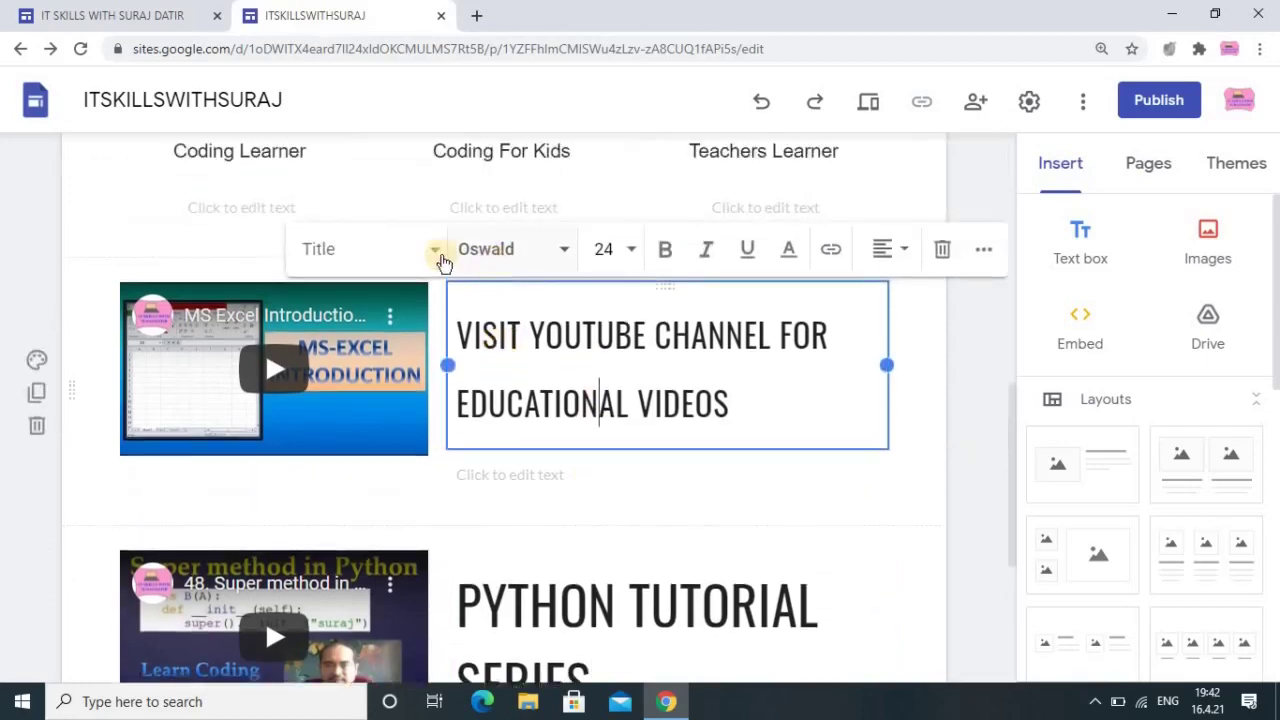
pyautogui.scroll(-1, 595, 535)
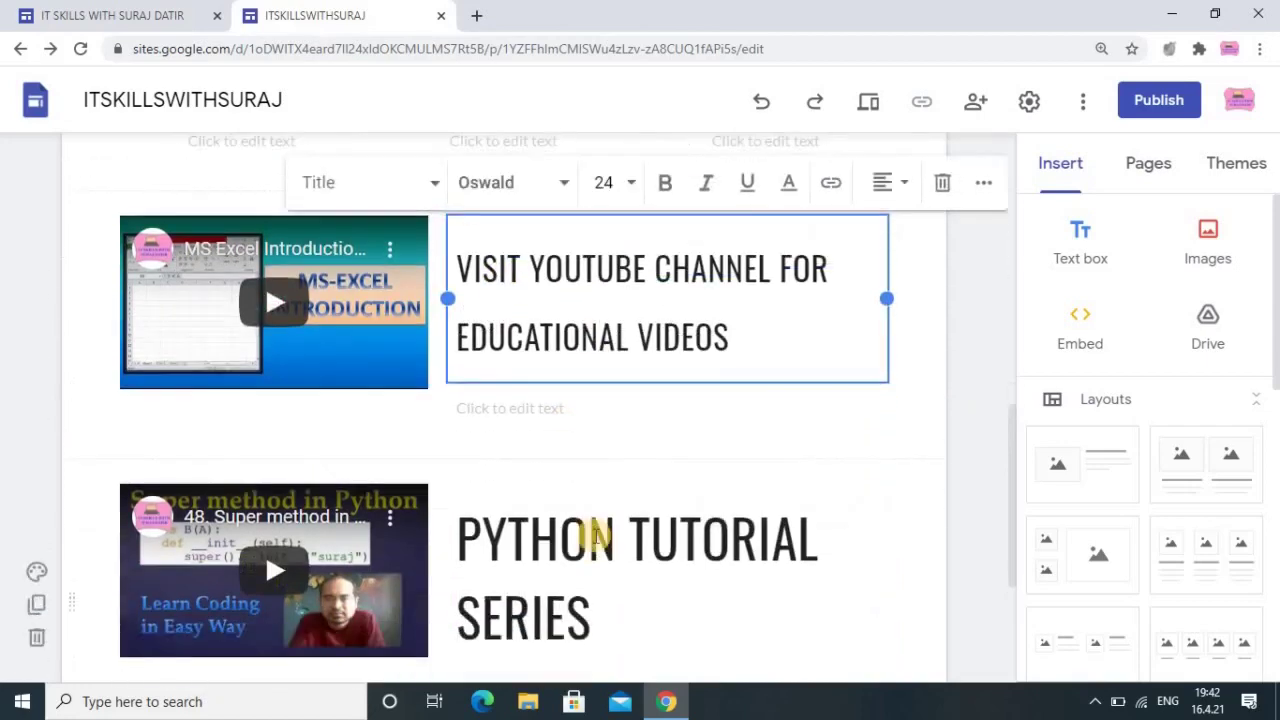
pyautogui.click(594, 535)
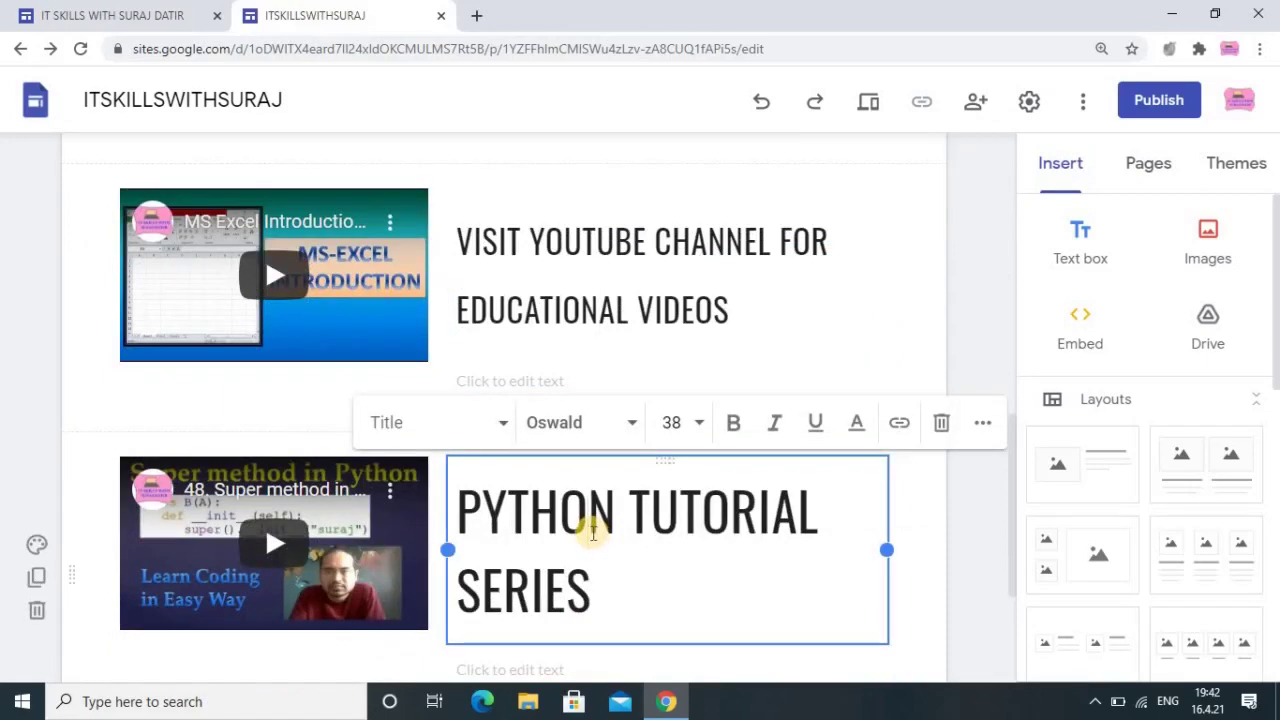